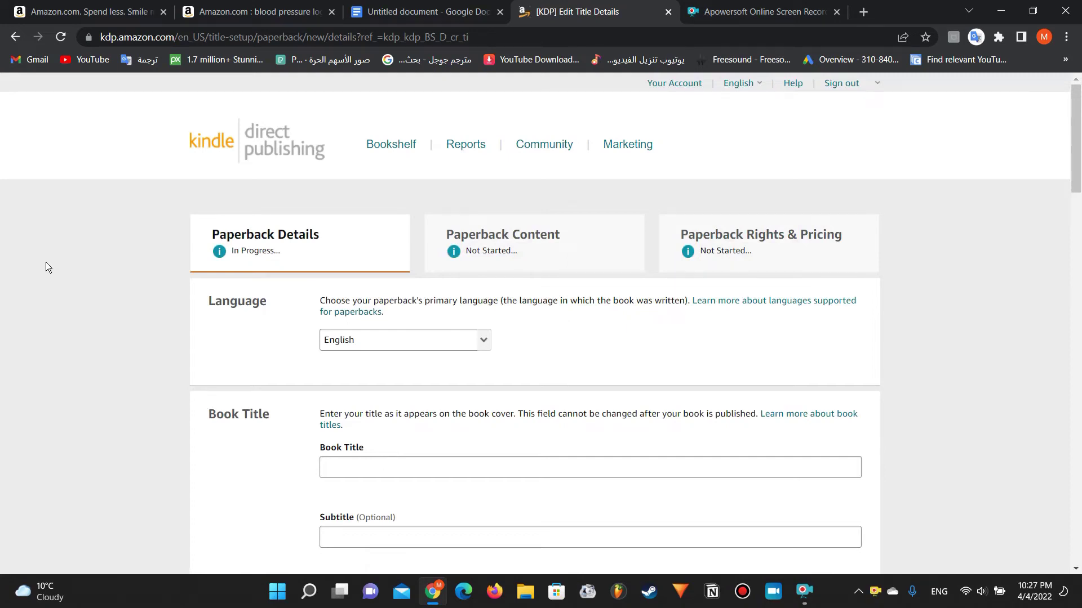
Look over the Keywords section of the KDP paperback form and the Amazon search results for "blood pressure log book"
scroll(45, 262, "down", 20)
scroll(46, 262, "down", 5)
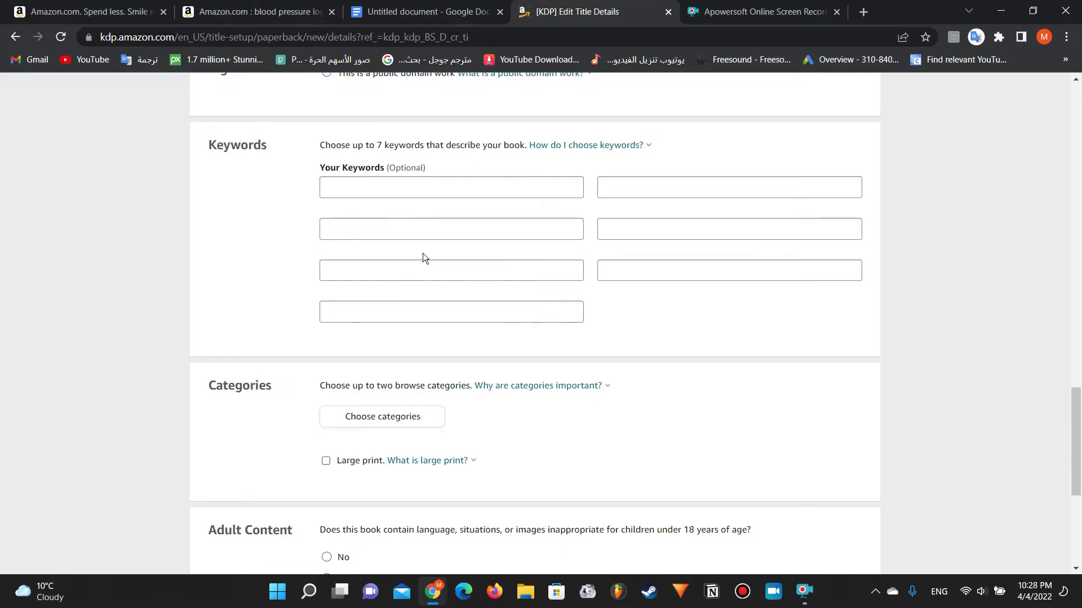
left_click(243, 7)
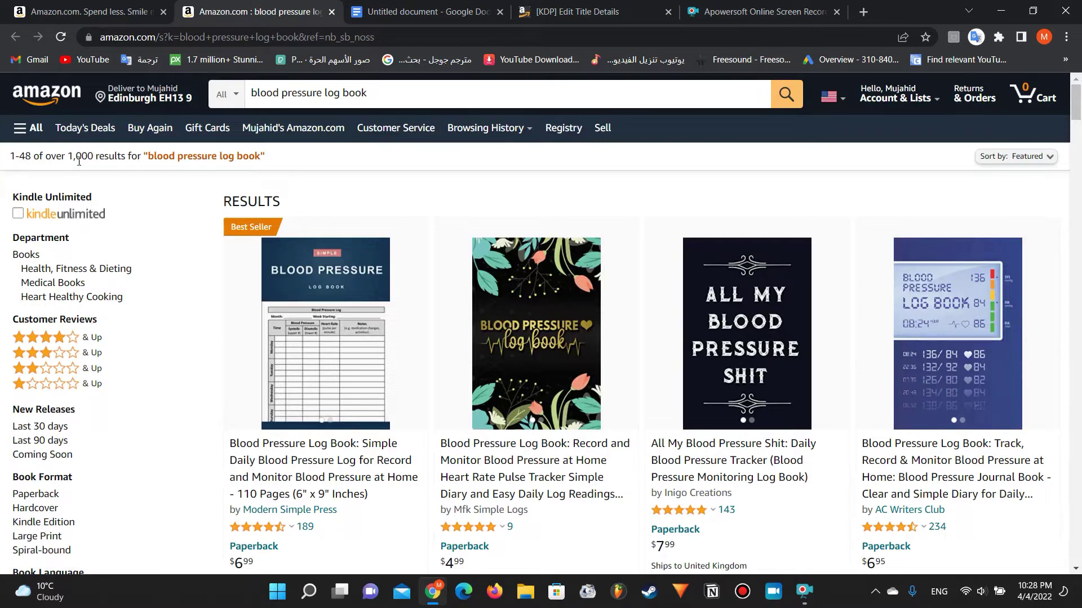
scroll(174, 283, "down", 4)
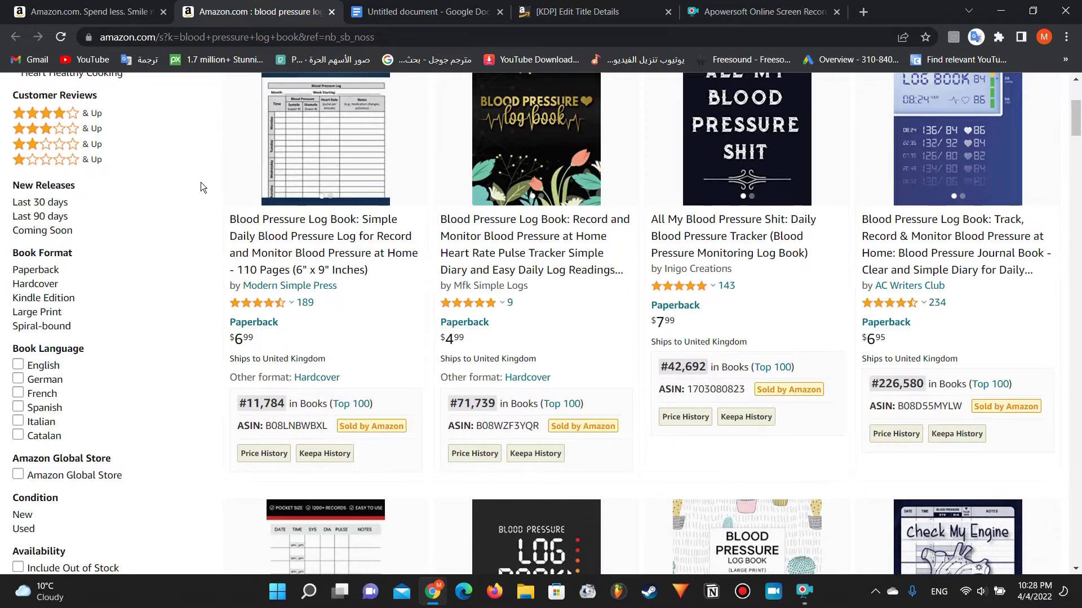
scroll(118, 280, "up", 4)
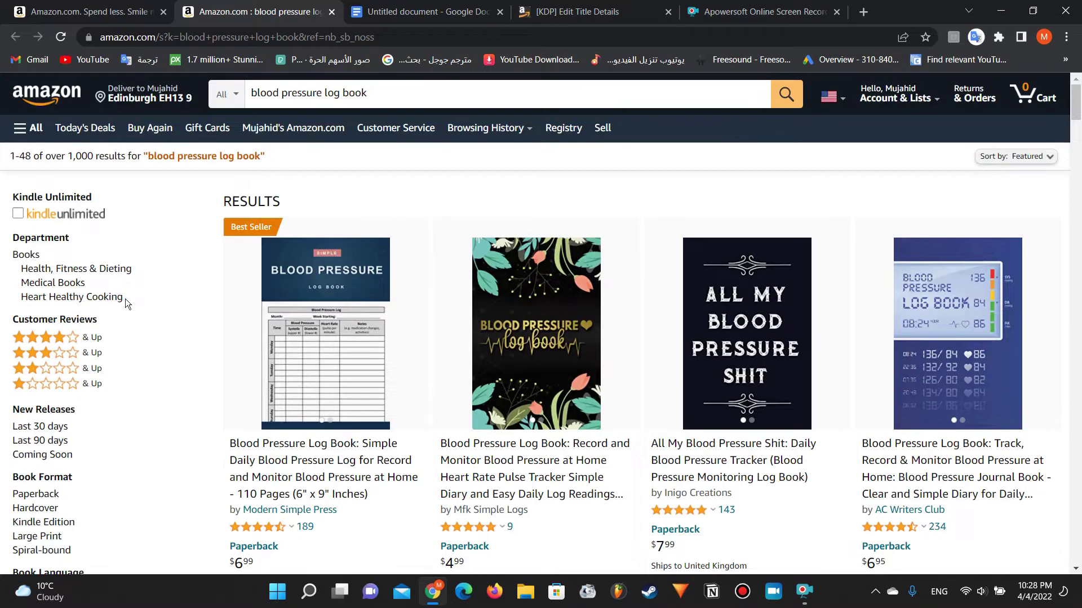
scroll(141, 343, "down", 2)
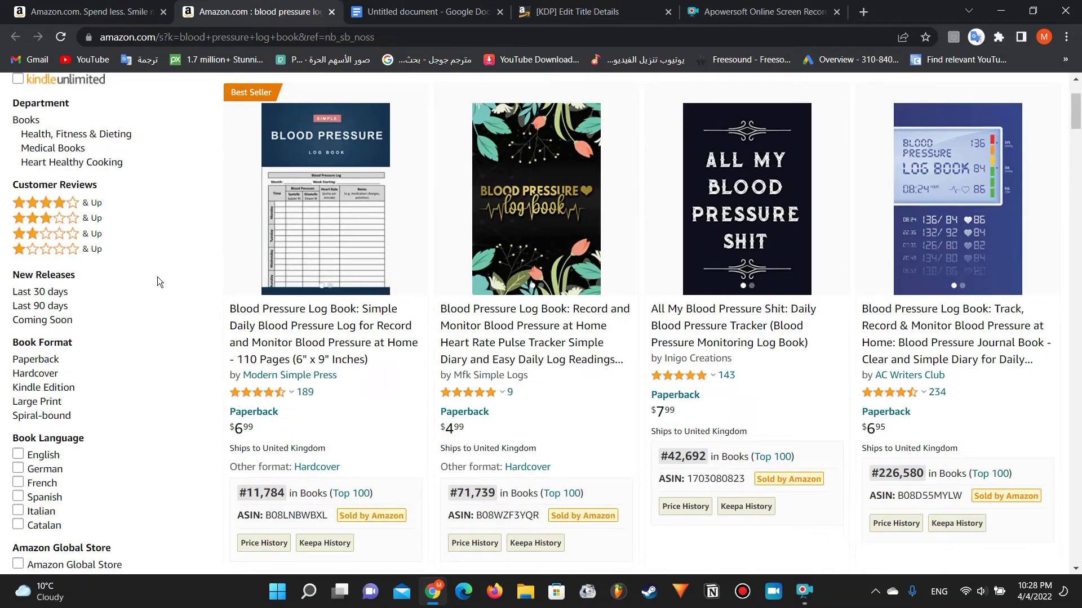
scroll(157, 276, "down", 3)
scroll(157, 276, "up", 4)
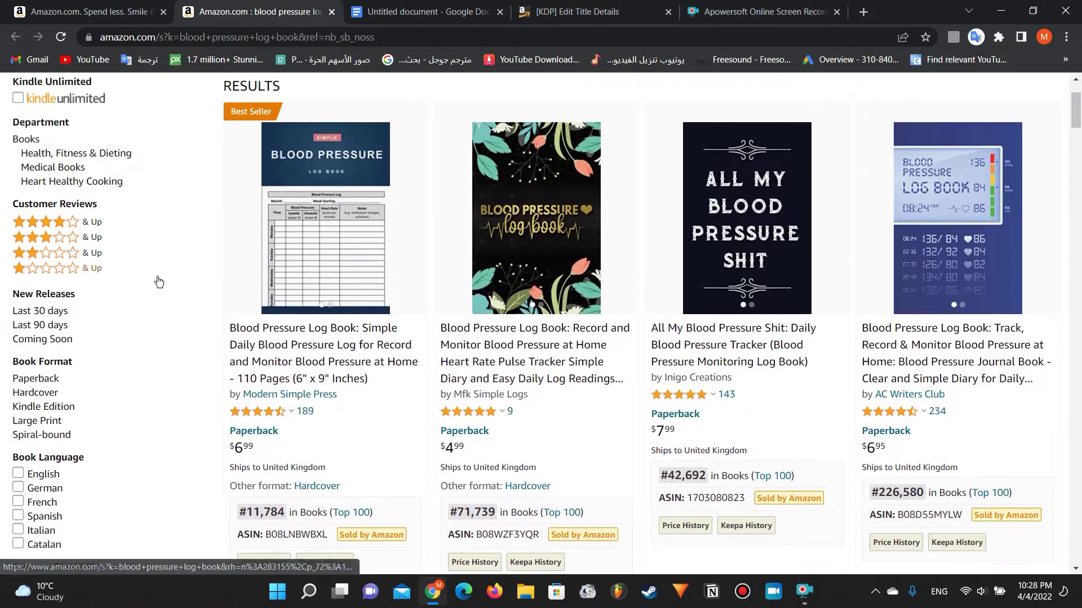
Open the first three blood pressure log book results in separate new tabs
mouse_move(298, 363)
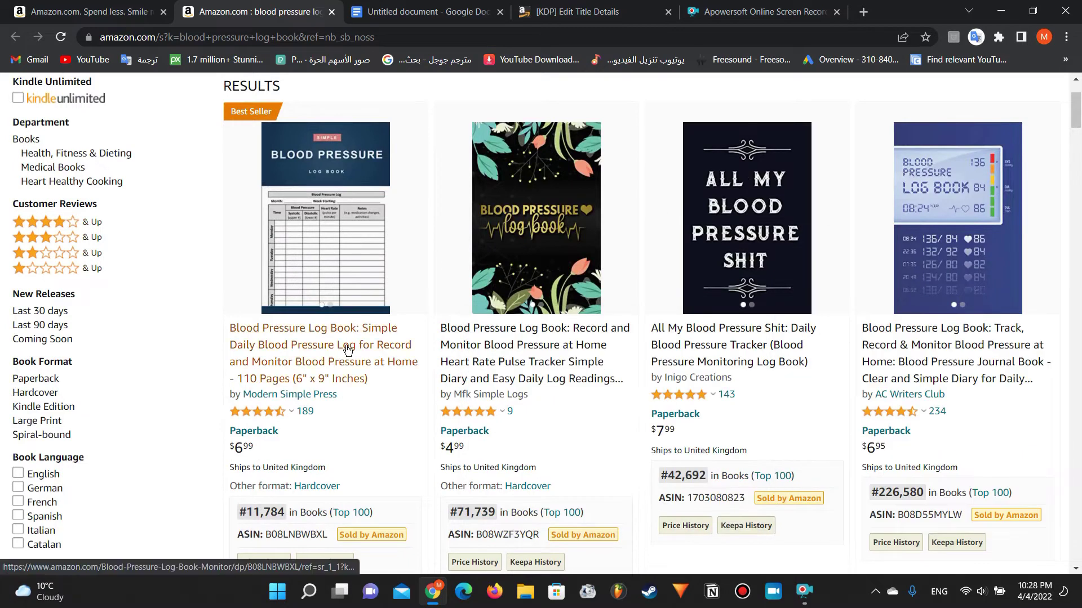
right_click(347, 350)
left_click(394, 358)
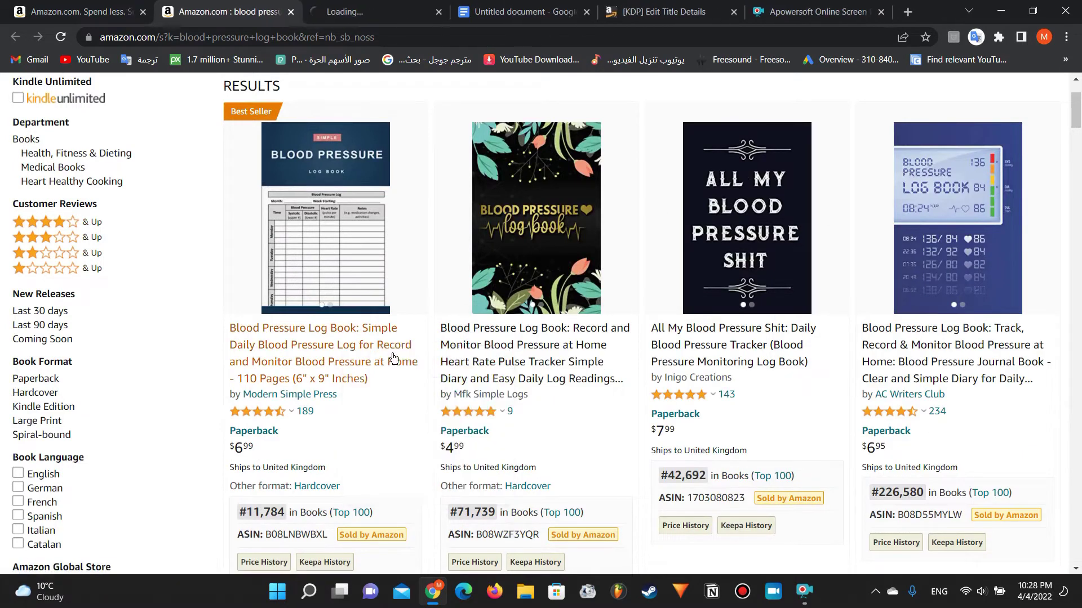
right_click(476, 343)
left_click(523, 356)
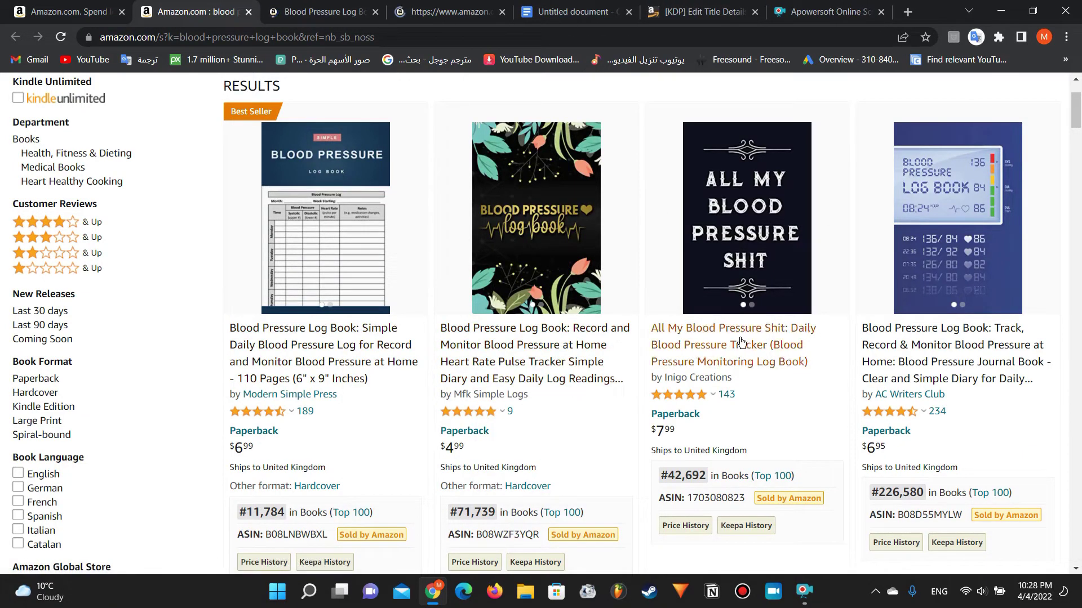
right_click(740, 342)
left_click(789, 355)
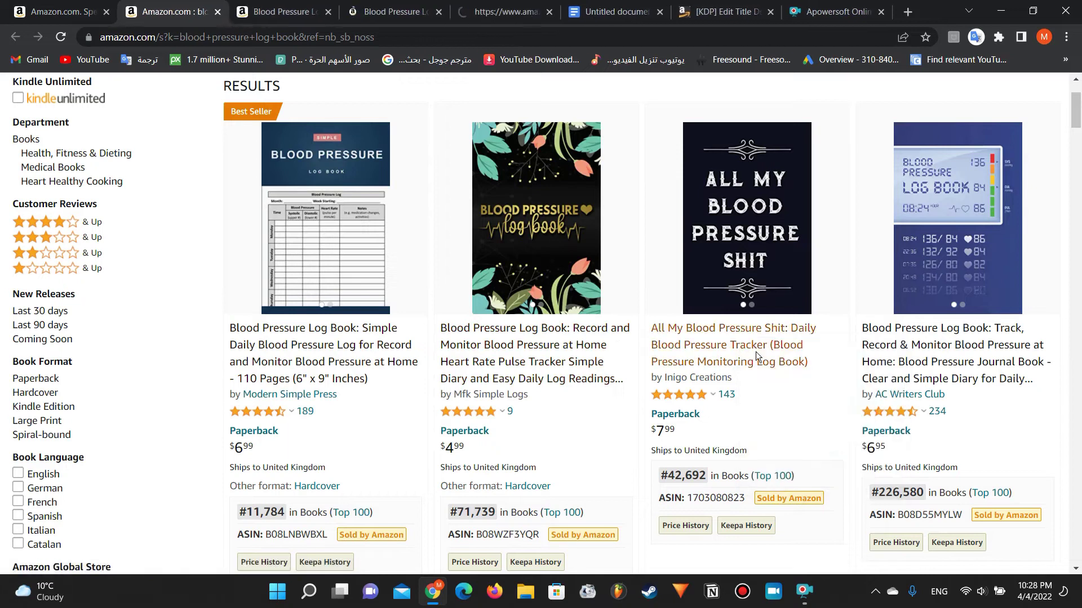
Look through the three opened book pages and return to the Amazon search results
left_click(309, 12)
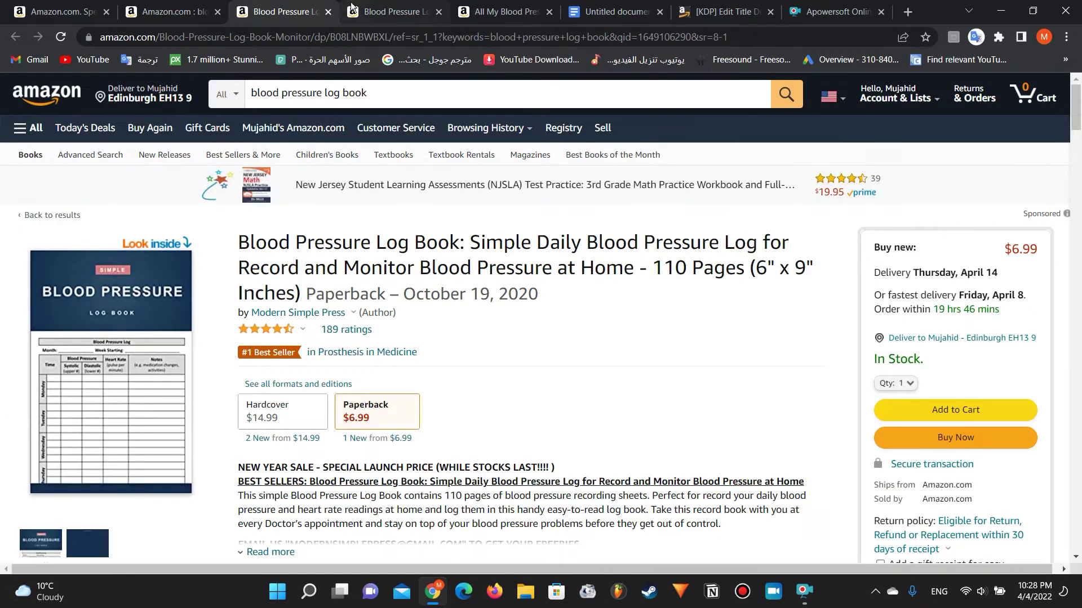
left_click(352, 8)
left_click(466, 8)
left_click(279, 6)
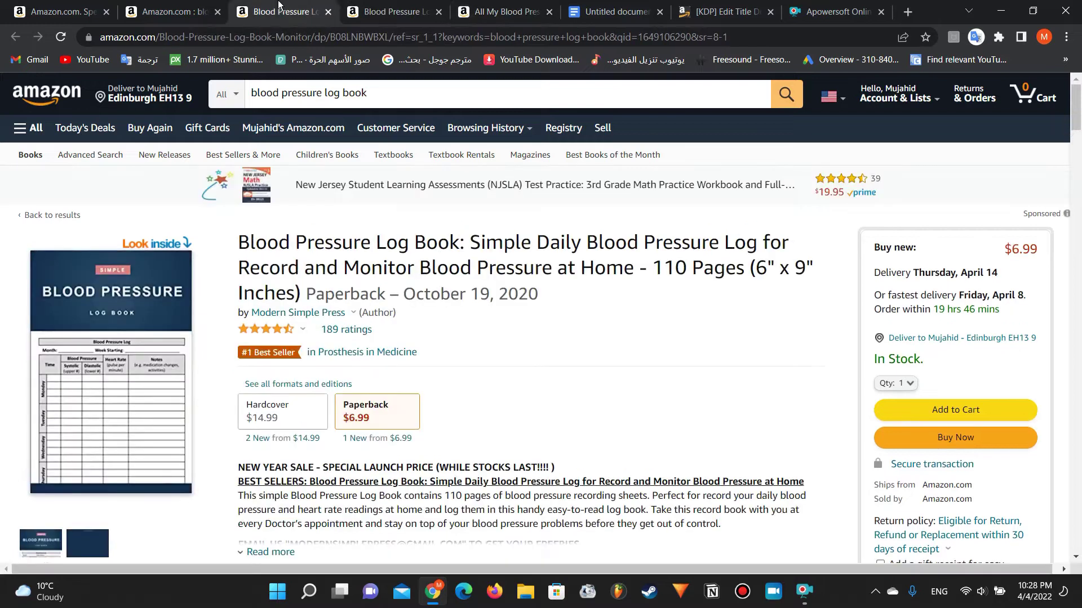
left_click(470, 8)
left_click(269, 5)
left_click(169, 11)
scroll(211, 180, "up", 2)
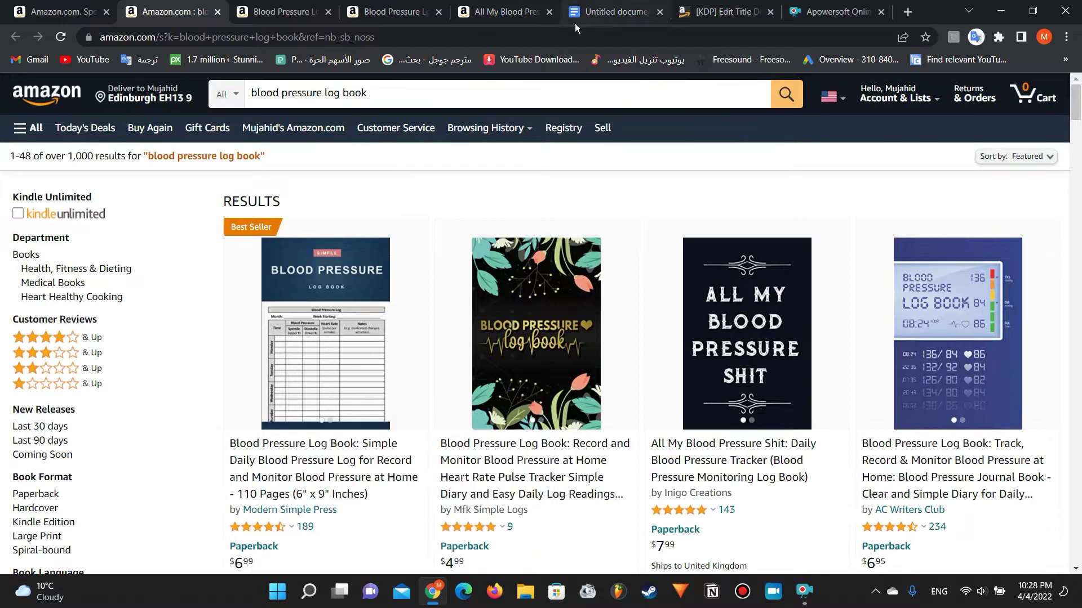
In the KDP paperback details form, enter "Blood Pressure Log Book" as the book title
left_click(724, 12)
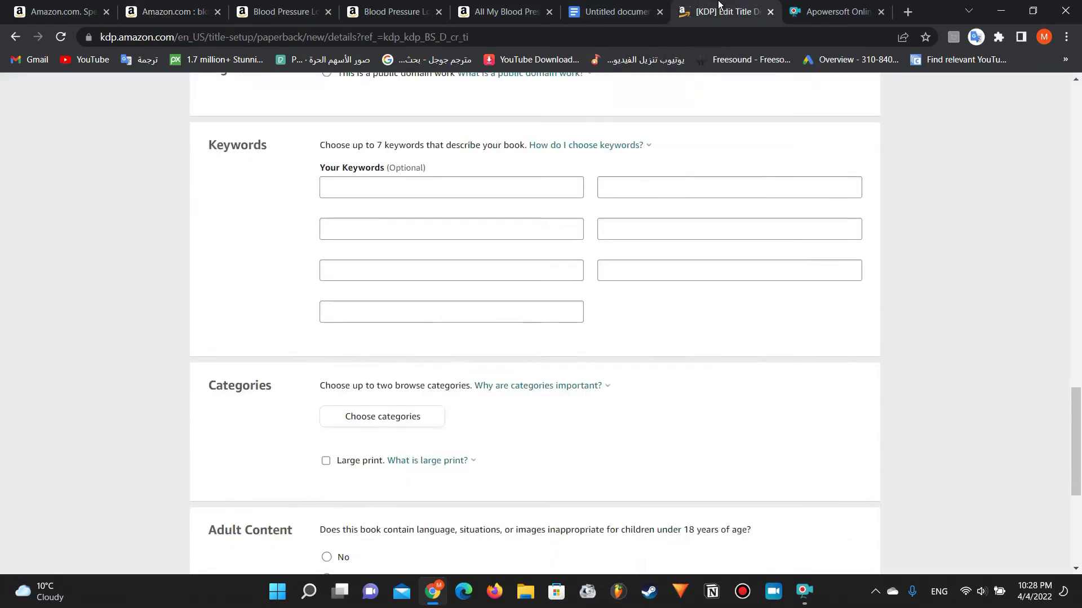
scroll(431, 199, "up", 15)
scroll(432, 199, "down", 5)
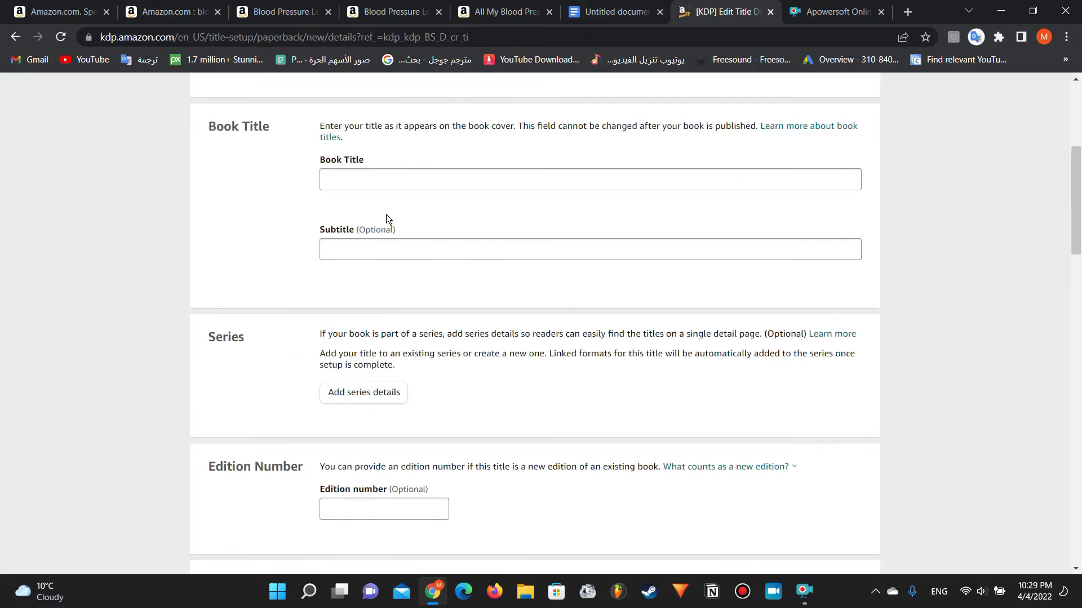
left_click(395, 186)
type("B")
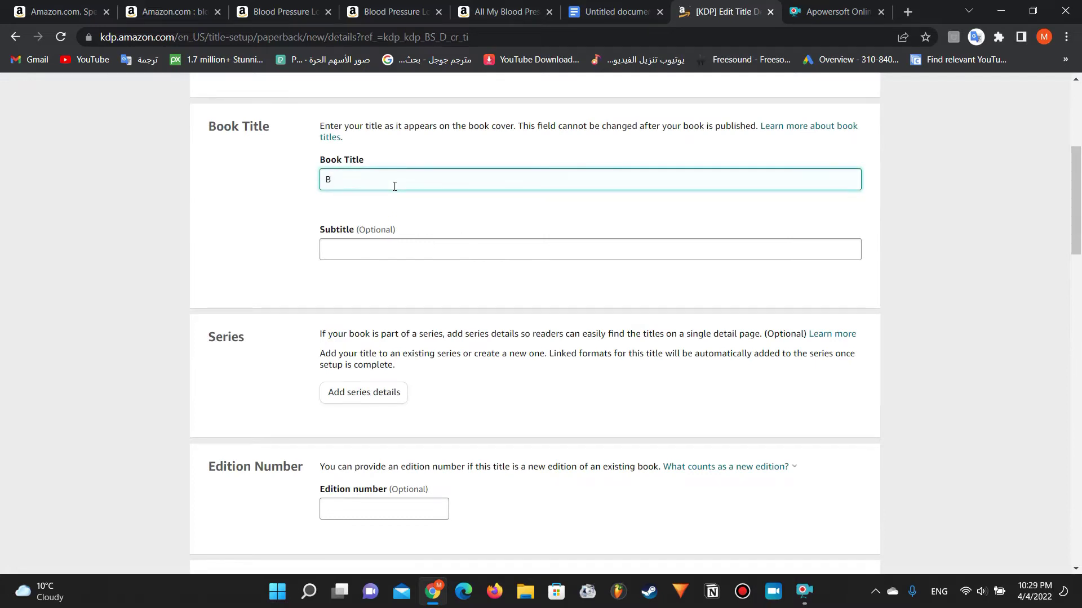
type("lood Pressure Log Book")
Set the book's subtitle to "Record & Monitor Blood Pressure at Home"
left_click(366, 243)
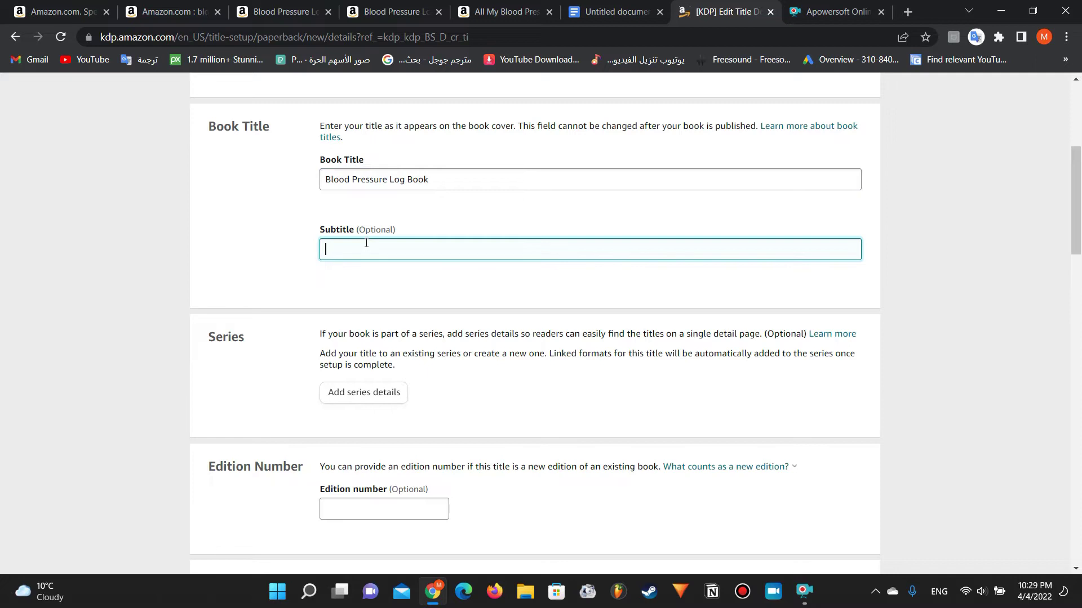
type("Record & Monitor Blood Pressure a")
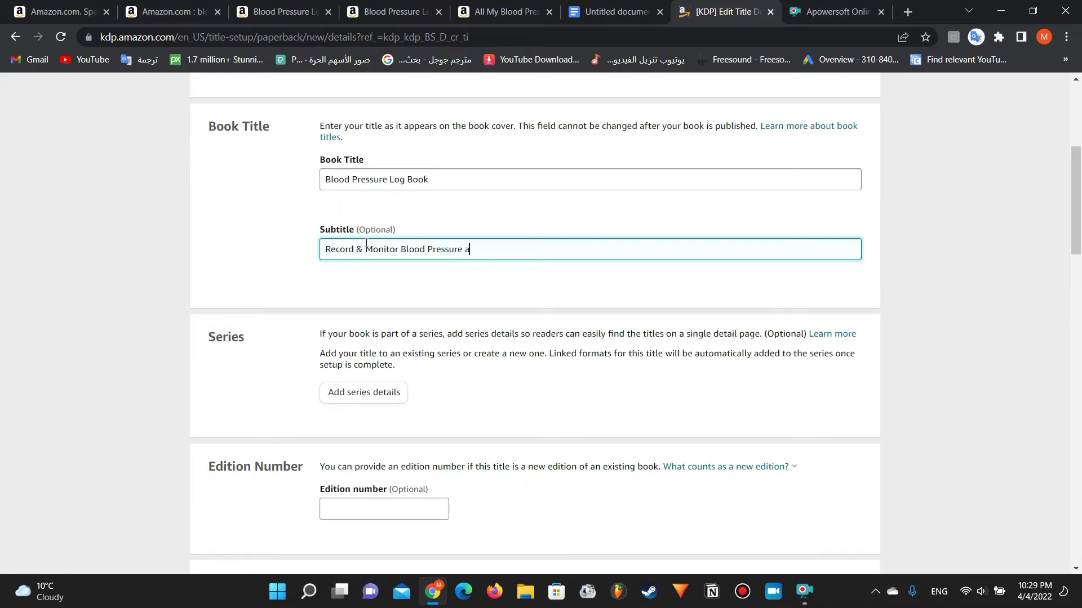
type("t Home")
Examine the Description editor and the seven optional keyword fields in the paperback details form
scroll(364, 242, "down", 12)
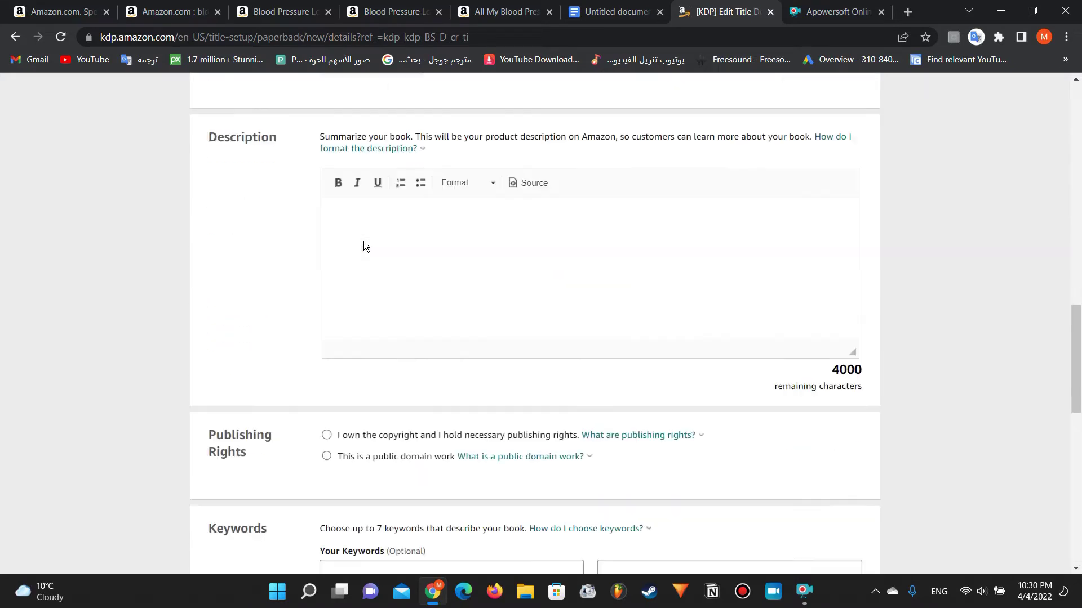
scroll(363, 241, "down", 4)
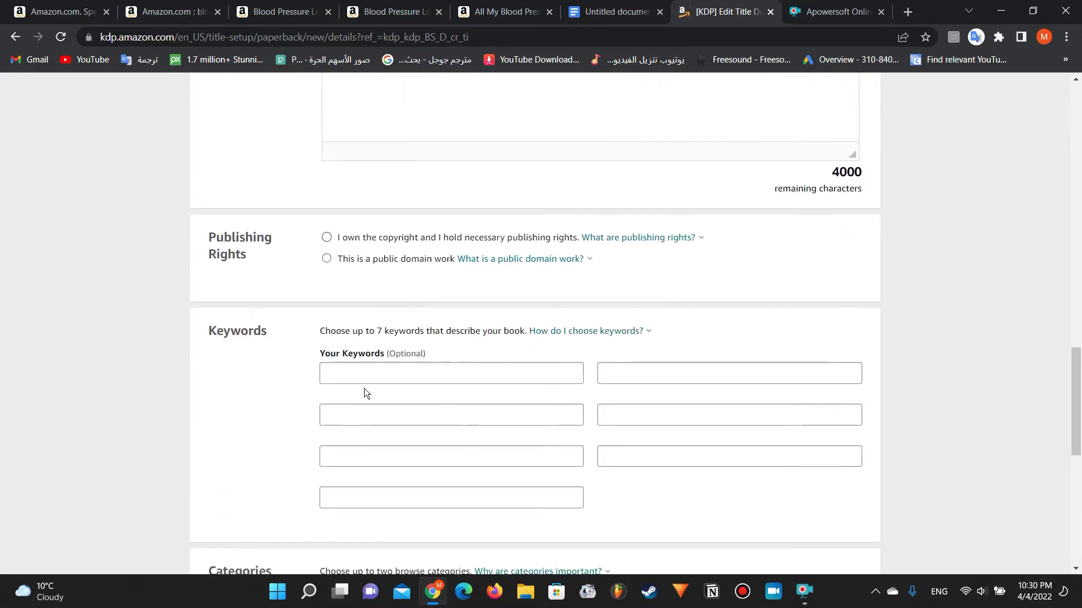
scroll(364, 388, "up", 2)
scroll(364, 388, "up", 2)
left_click(380, 257)
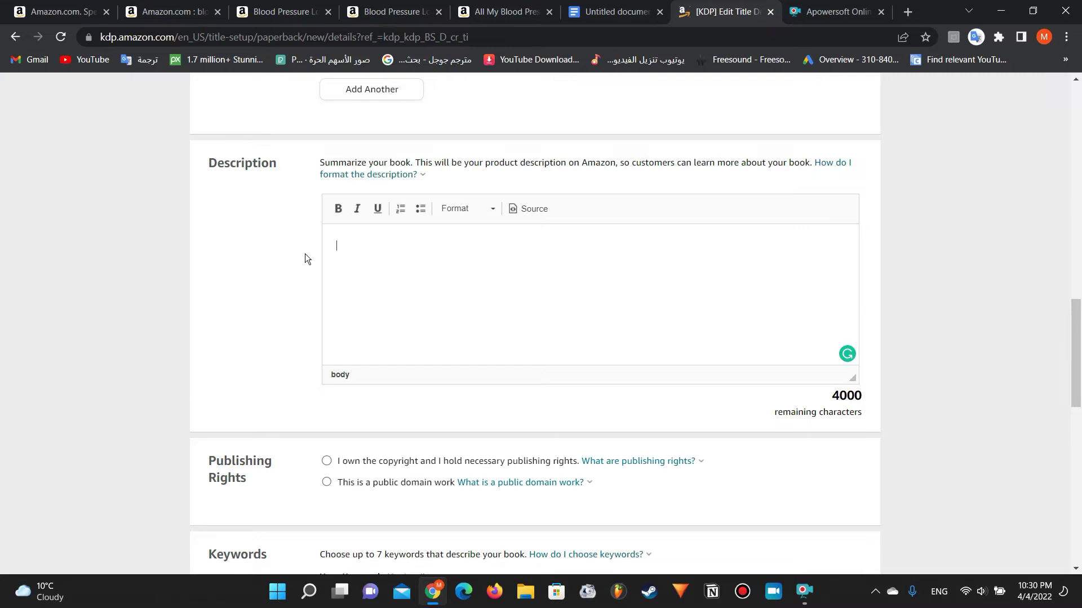
scroll(306, 259, "down", 7)
left_click(377, 187)
left_click(643, 186)
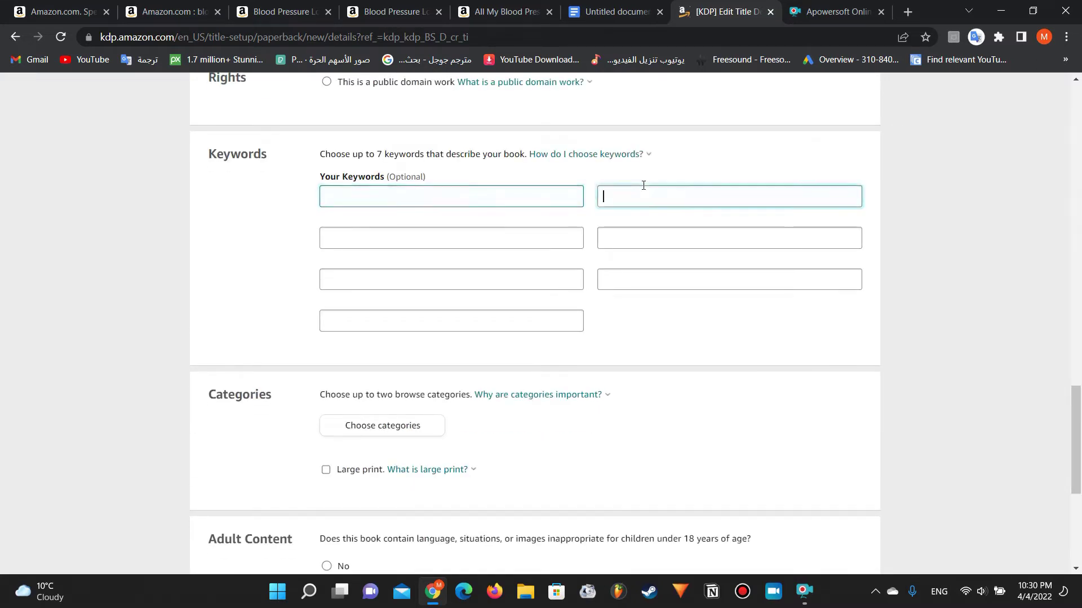
left_click(468, 255)
left_click(497, 237)
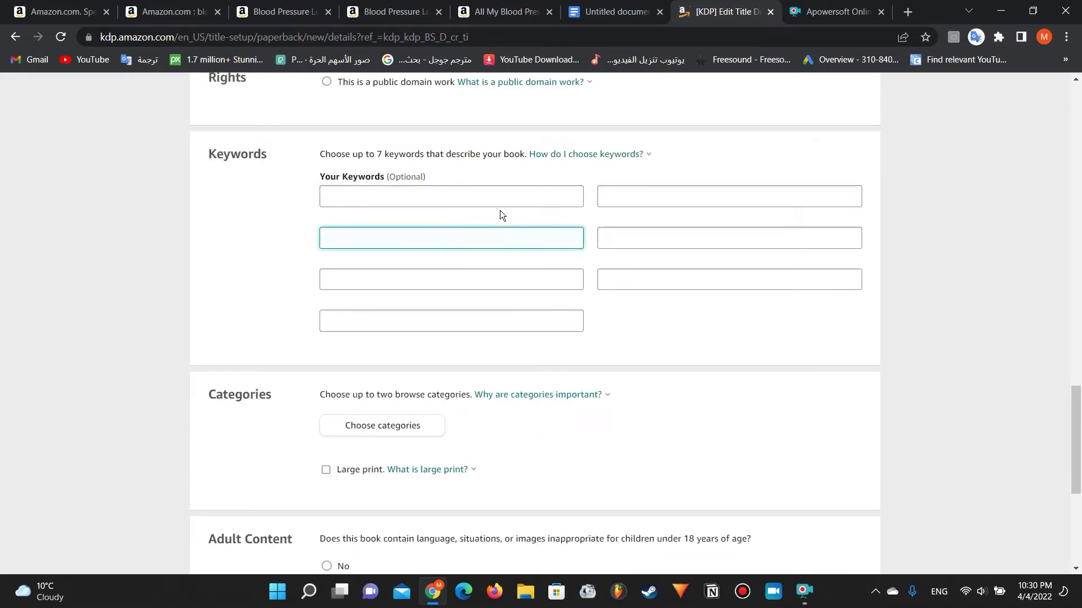
left_click(509, 197)
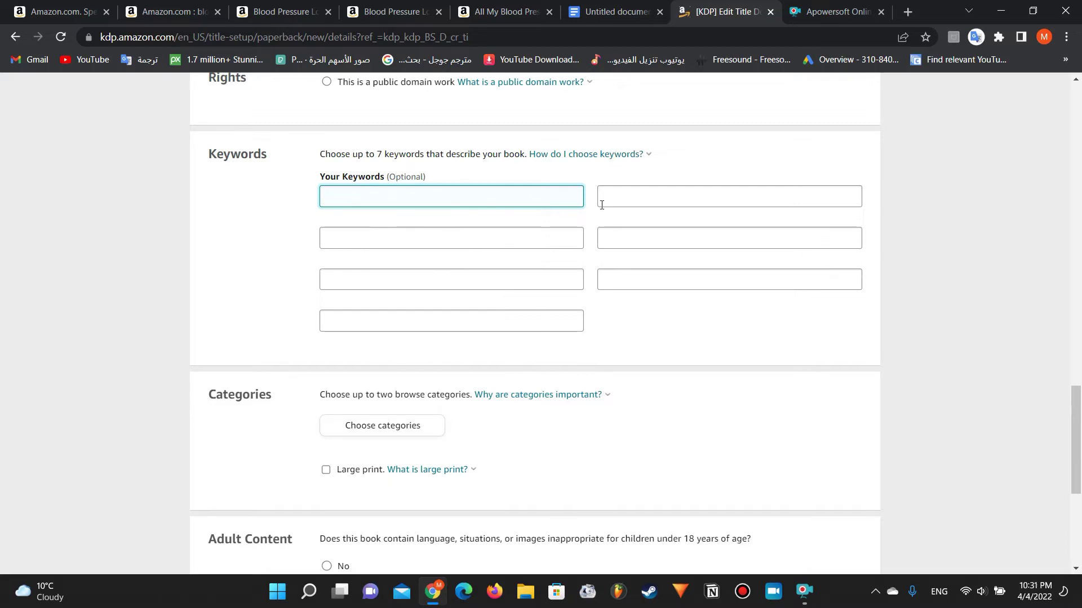
key("Tab")
key("Tab")
key("Tab")
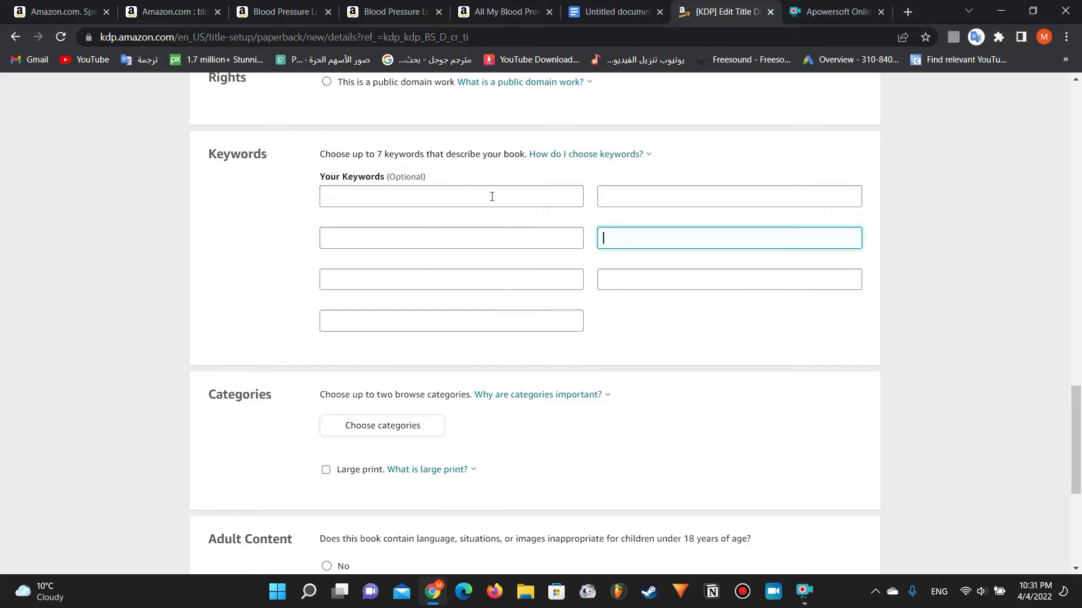
left_click(492, 196)
left_click(514, 329)
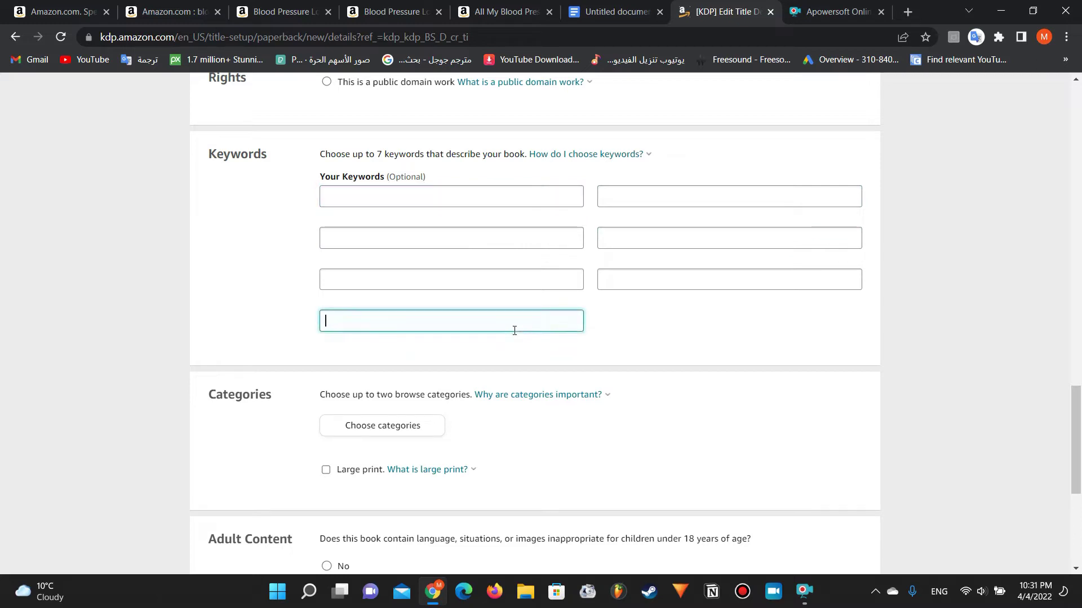
left_click(485, 205)
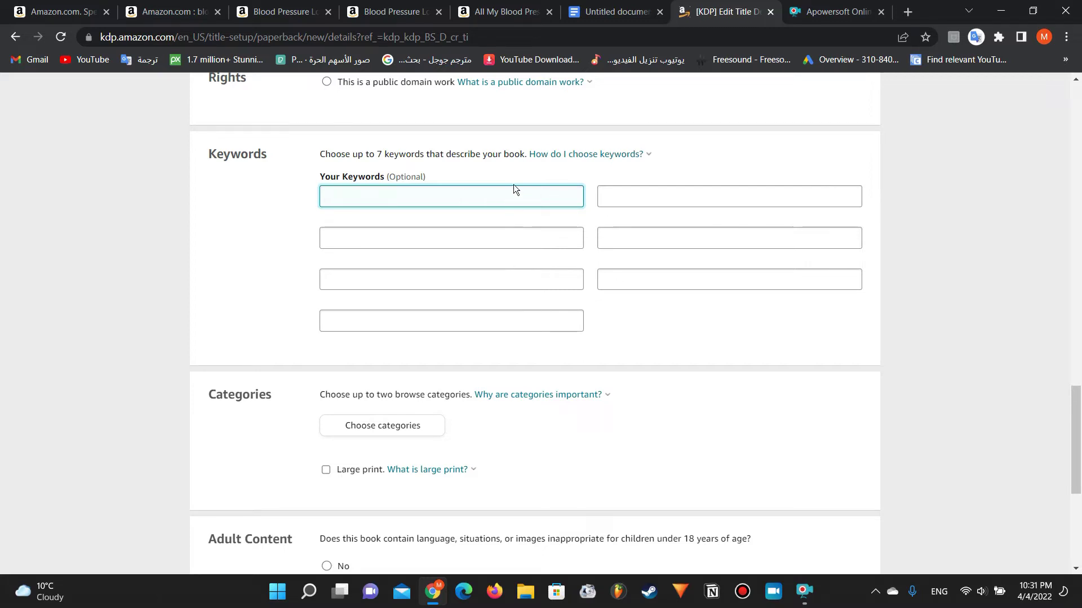
Copy the full title of the "Simple Daily Blood Pressure Log" Amazon listing into the untitled Google Docs document, followed by a new line
left_click(294, 6)
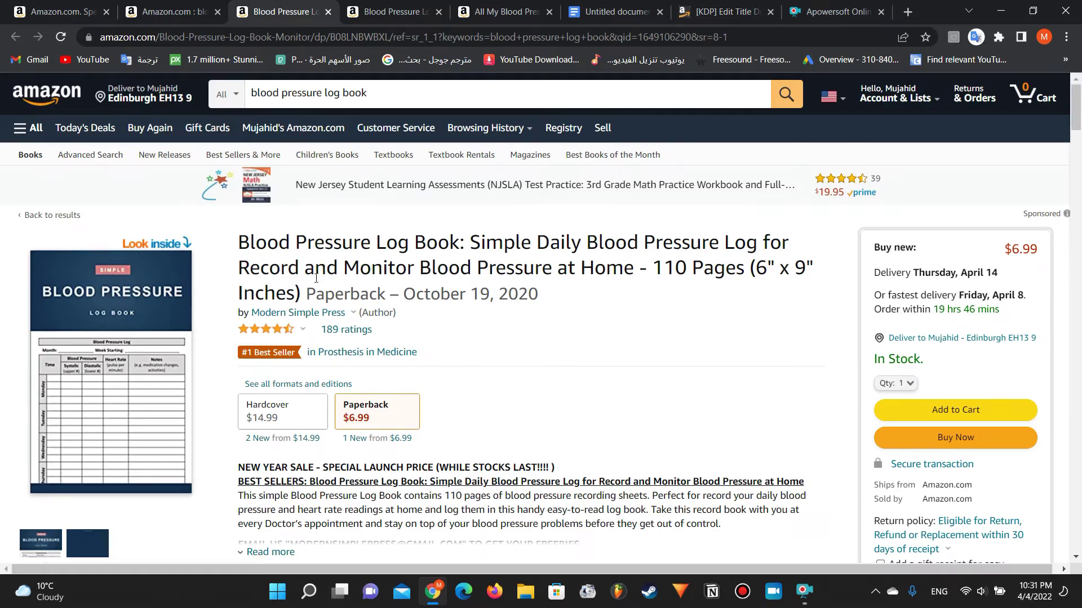
left_click(356, 6)
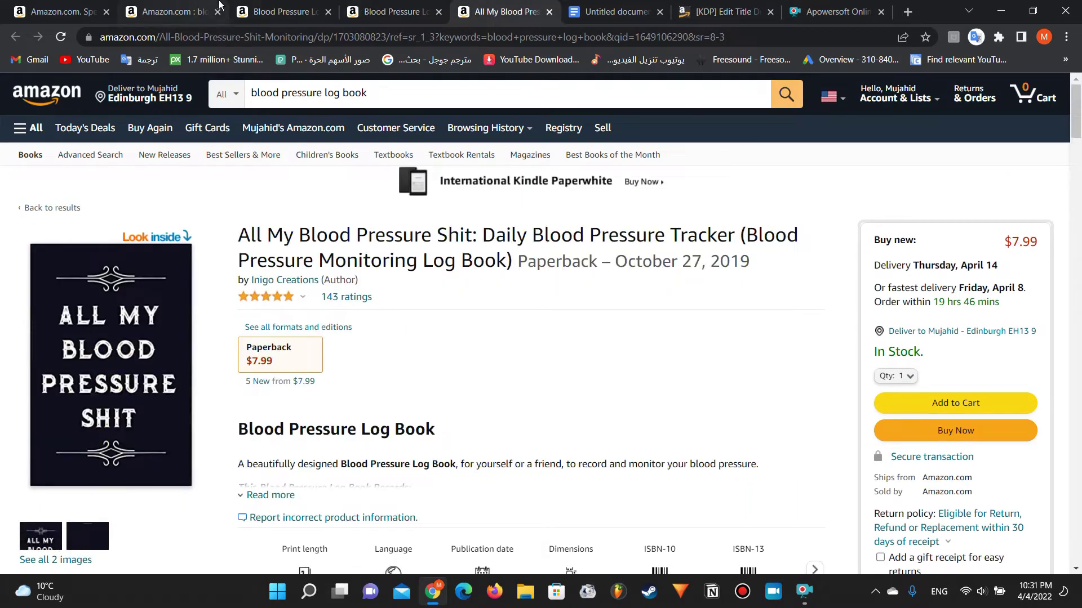
left_click(274, 11)
left_click_drag(240, 242, 303, 286)
key("ctrl+c")
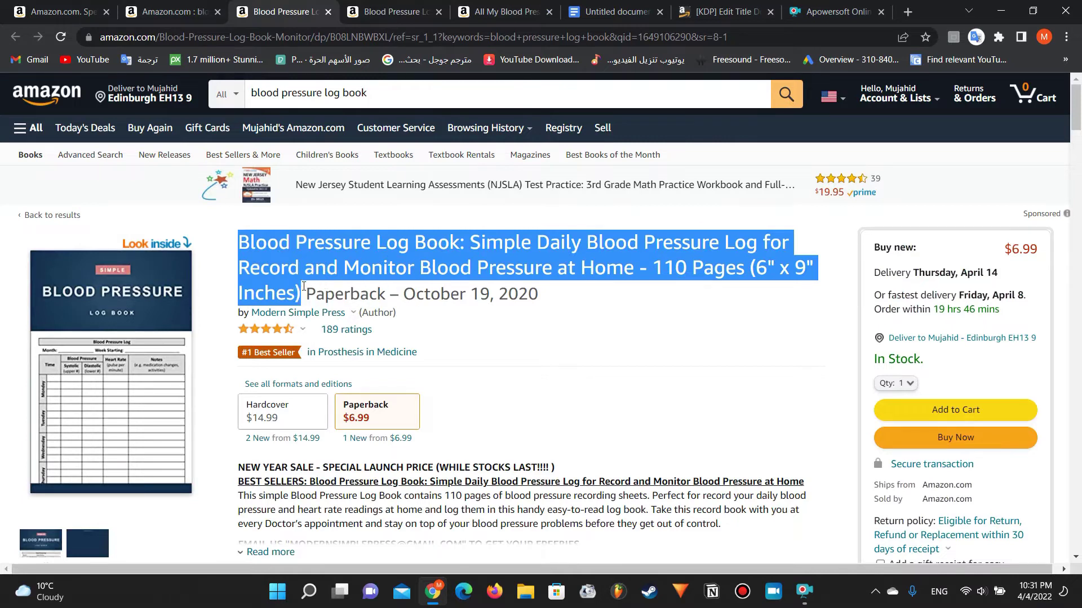
left_click_drag(614, 11, 372, 221)
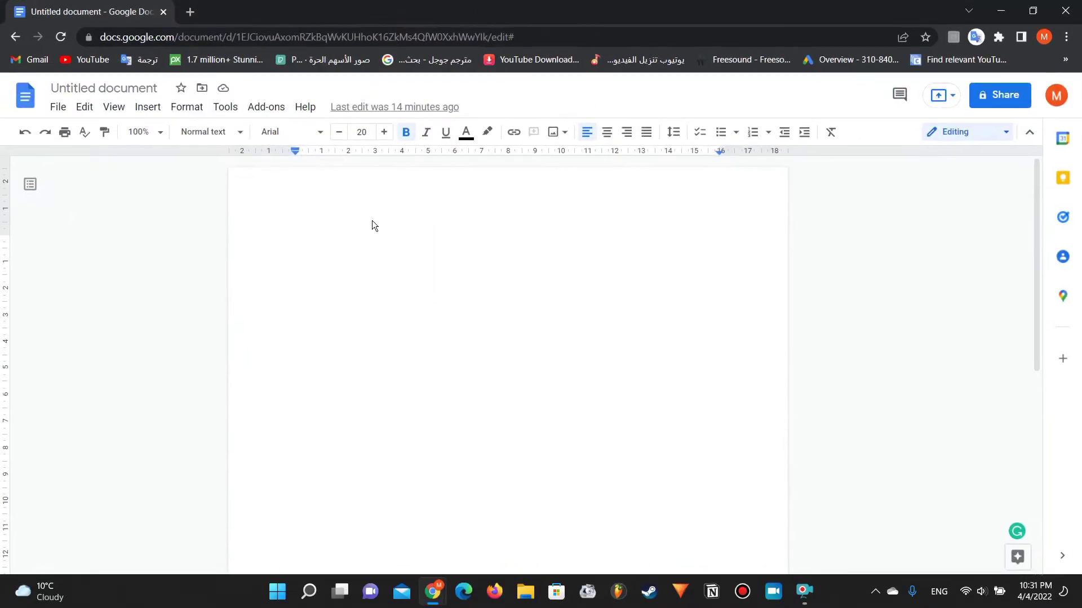
key("ctrl+v")
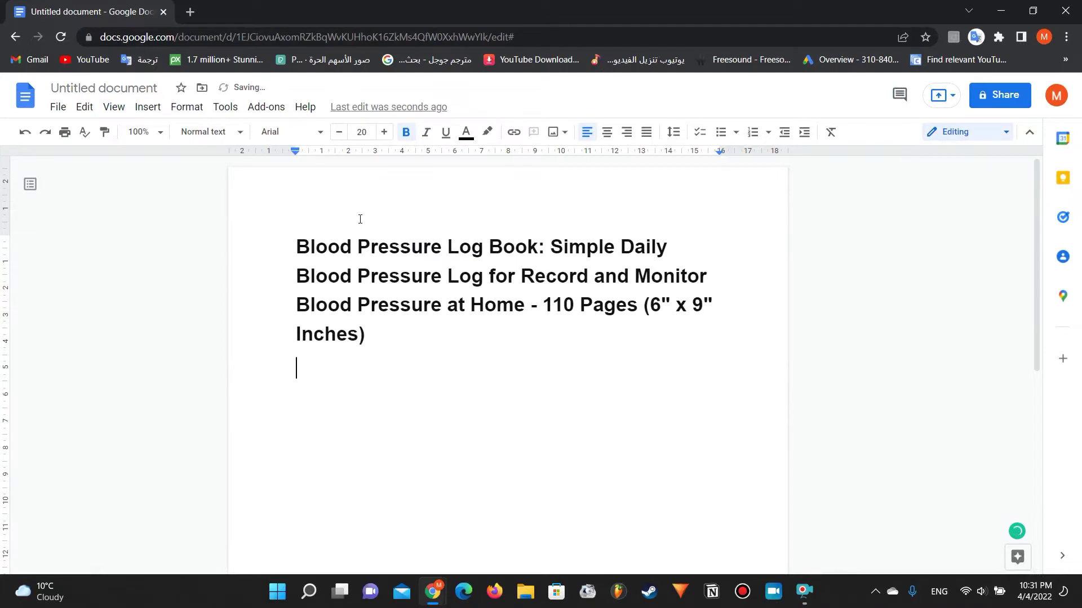
key("Return")
left_click_drag(167, 5, 614, 11)
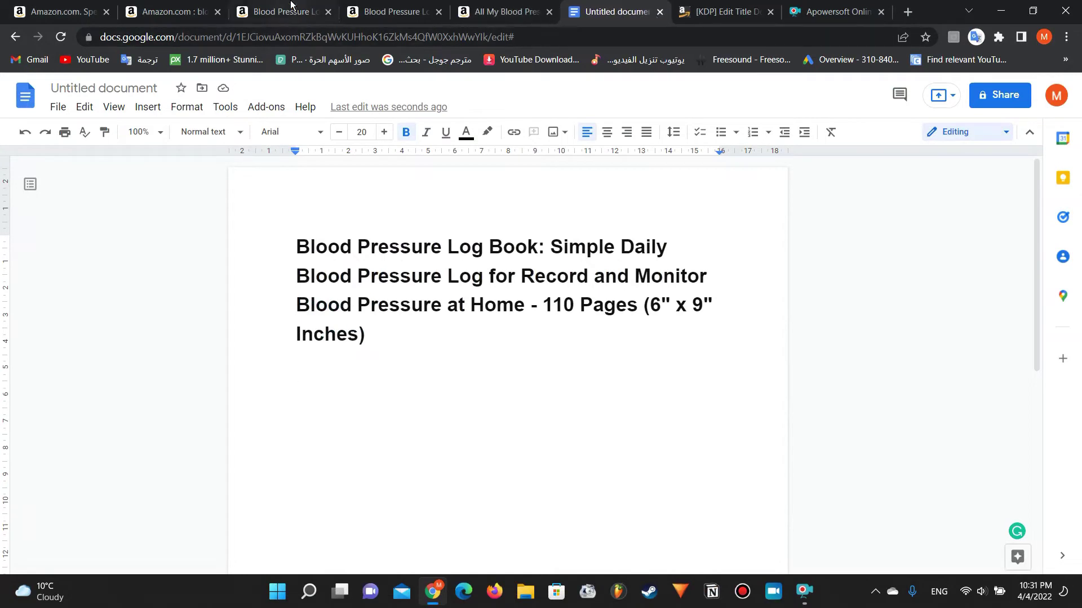
Copy the full title of the "Women Floral Design Notebook" Amazon listing into the Google Docs document, followed by a new line
left_click(395, 11)
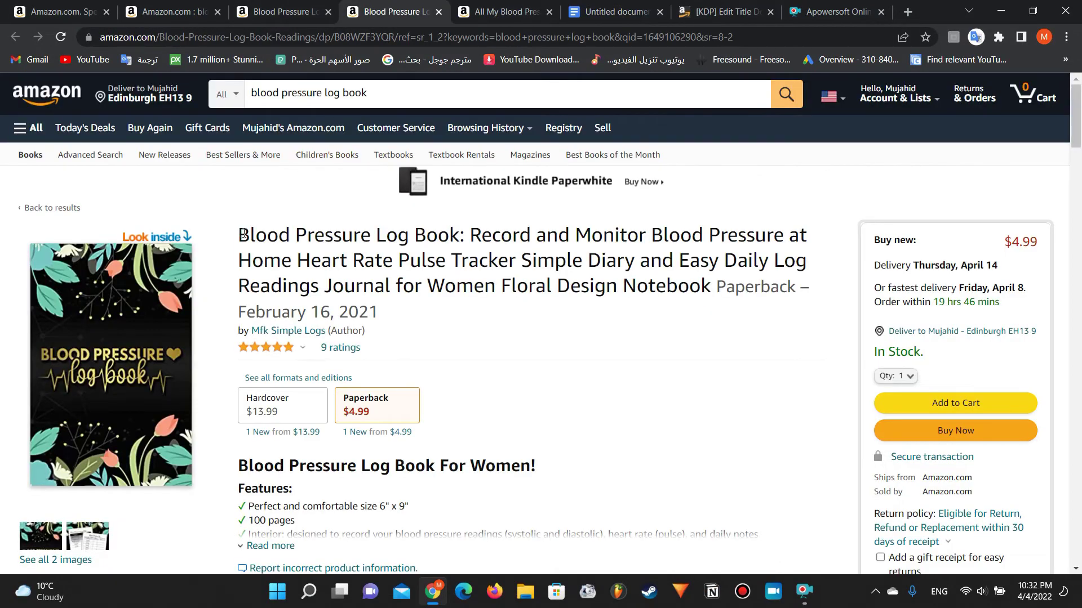
left_click_drag(237, 232, 708, 285)
key("ctrl+c")
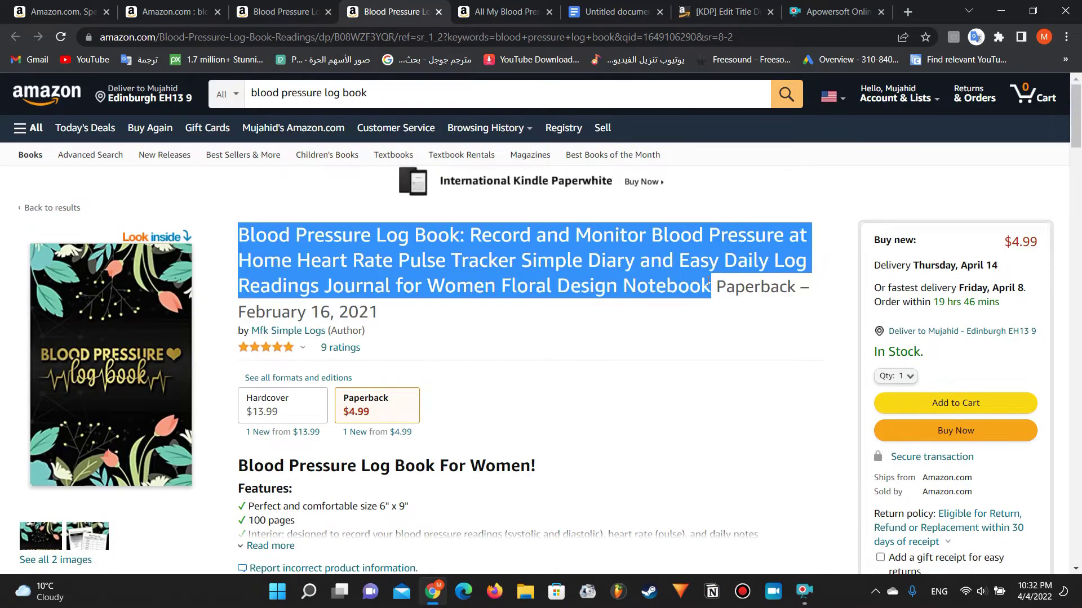
left_click_drag(619, 11, 642, 18)
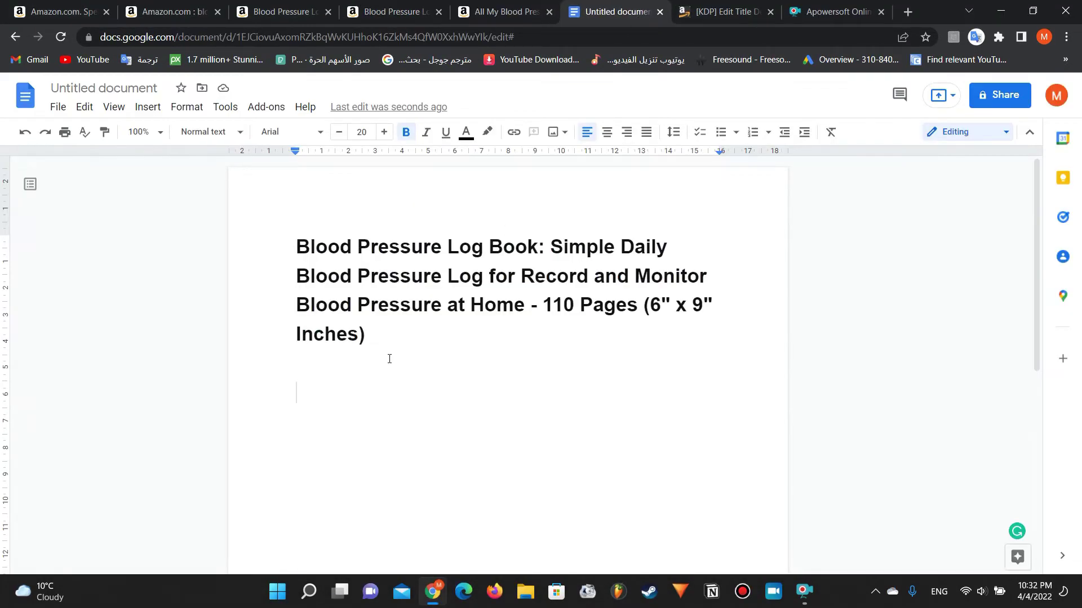
key("ctrl+v")
key("Return")
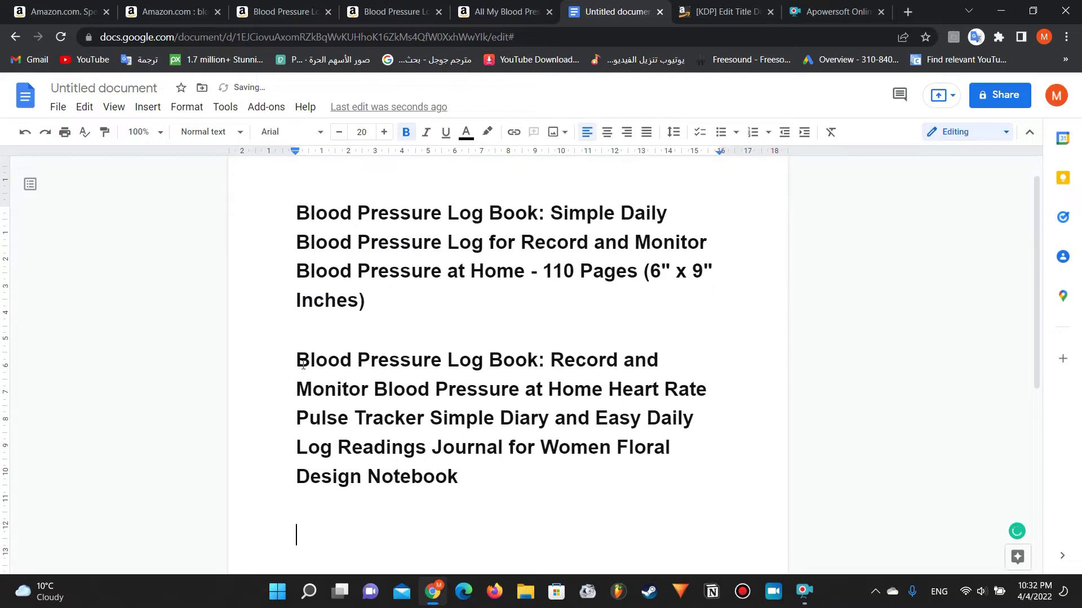
Copy the full title of the "Daily Blood Pressure Tracker (Blood Pressure Monitoring Log Book)" Amazon listing below the other titles in the Google Docs document
left_click(498, 11)
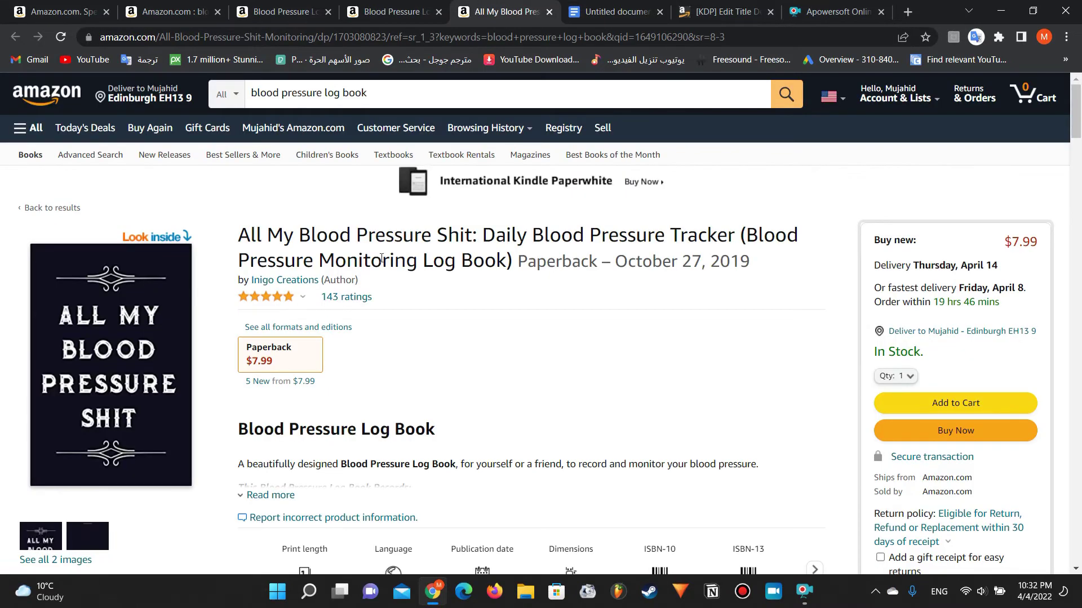
left_click_drag(245, 241, 511, 272)
key("ctrl+c")
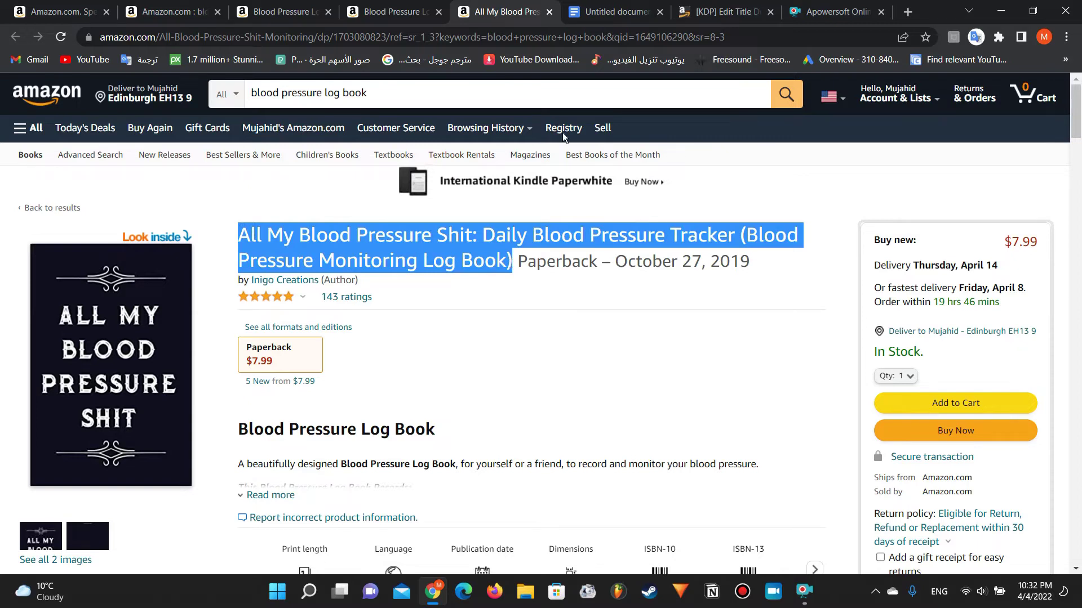
left_click(623, 9)
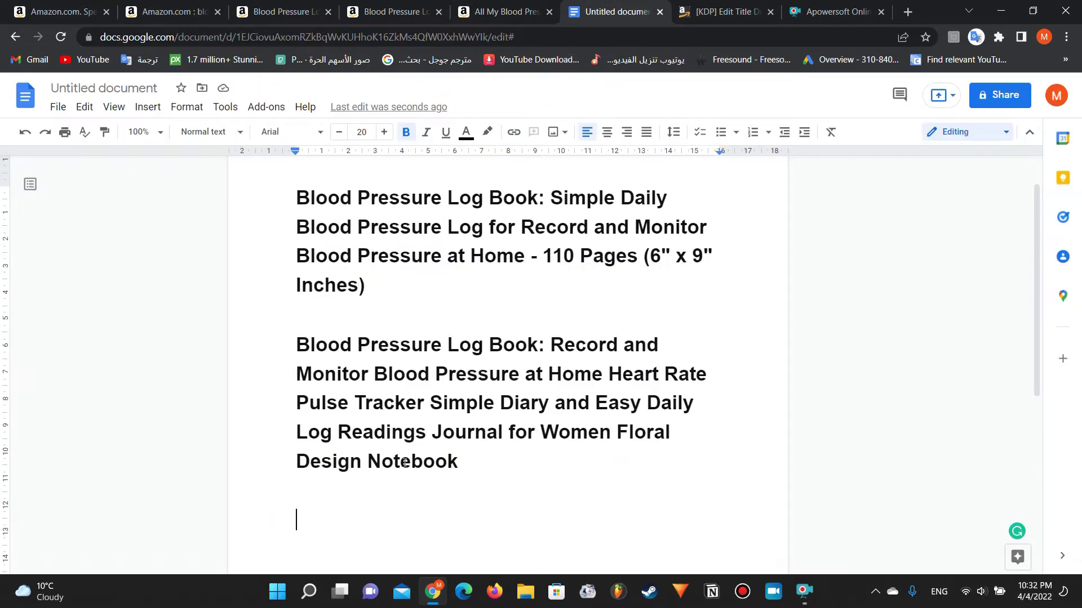
key("ctrl+v")
scroll(189, 485, "down", 1)
scroll(190, 484, "up", 2)
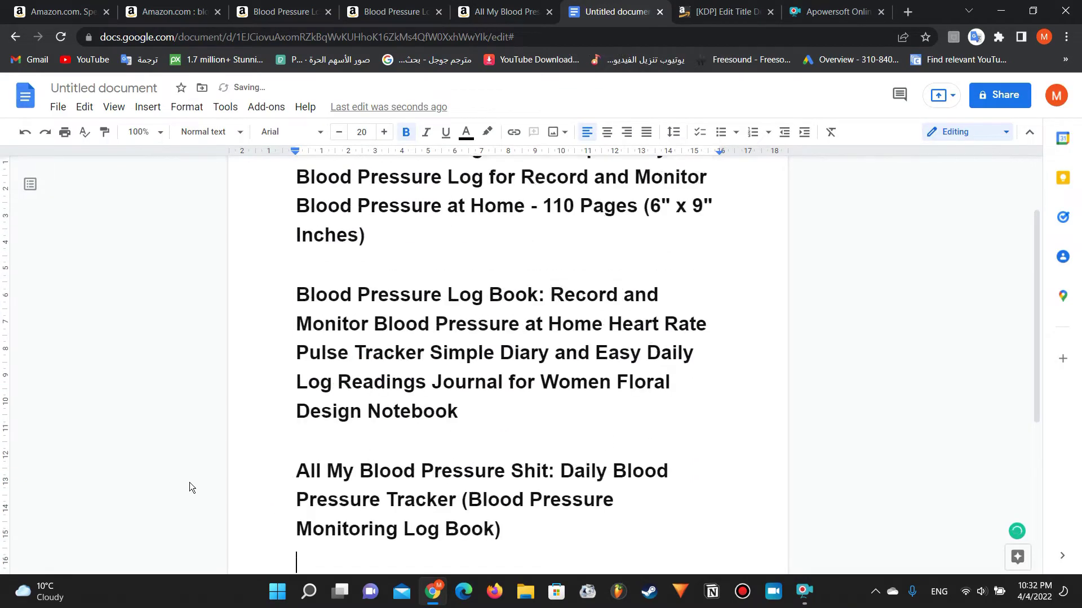
scroll(190, 487, "up", 1)
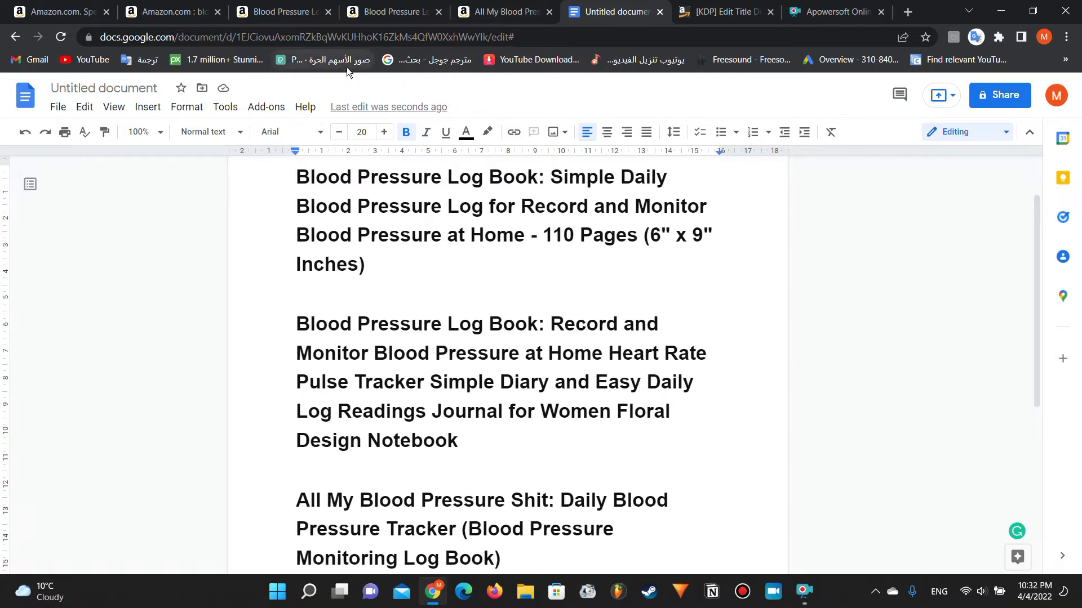
Compare the Amazon search results and the collected competitor titles with the title and subtitle in the KDP form
left_click(200, 12)
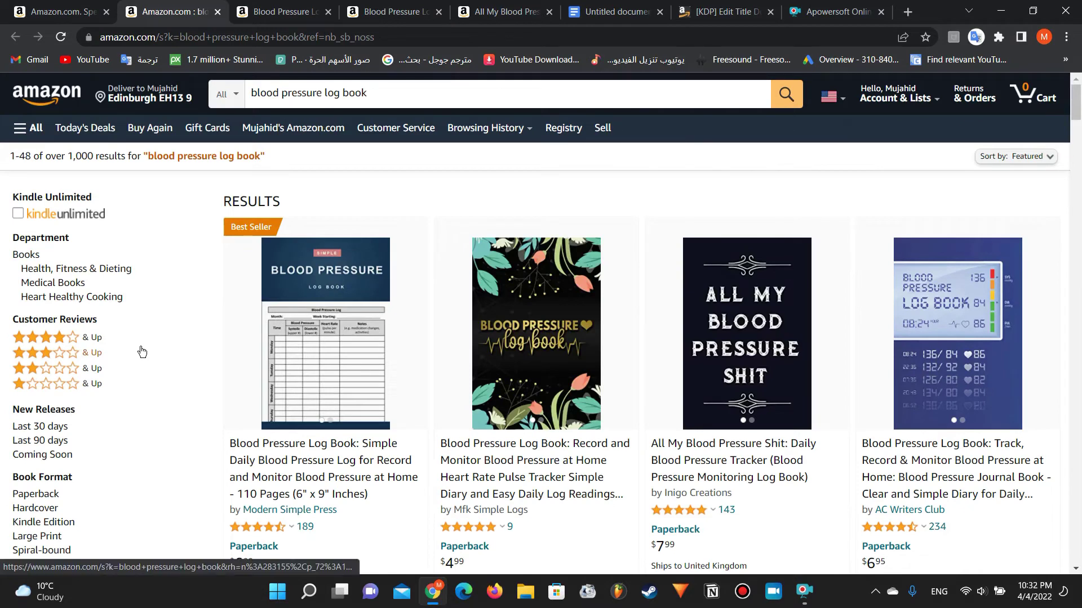
scroll(141, 347, "down", 5)
scroll(141, 347, "up", 3)
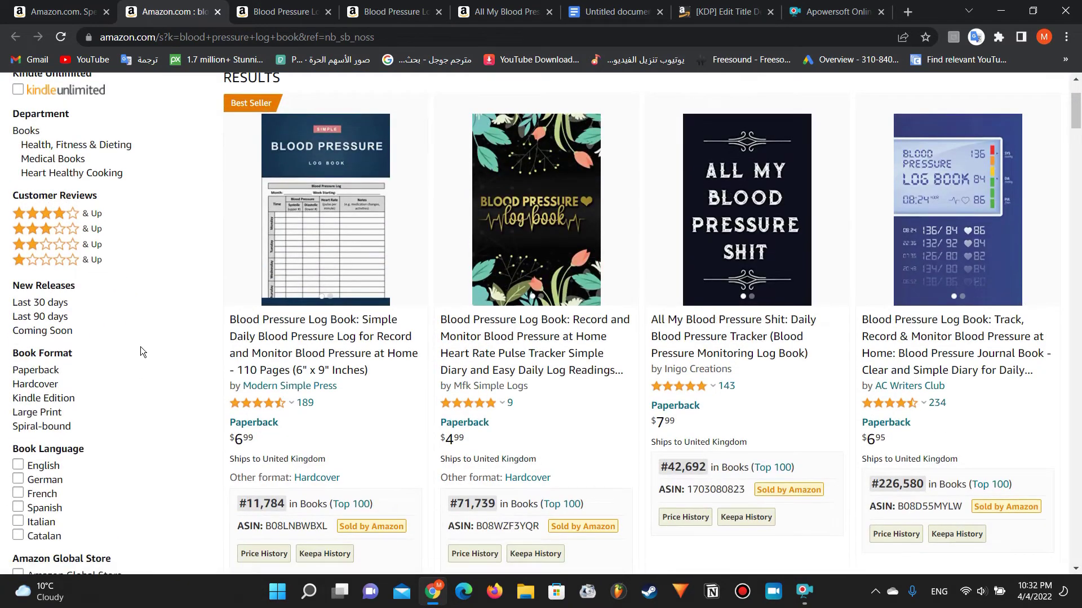
left_click(583, 7)
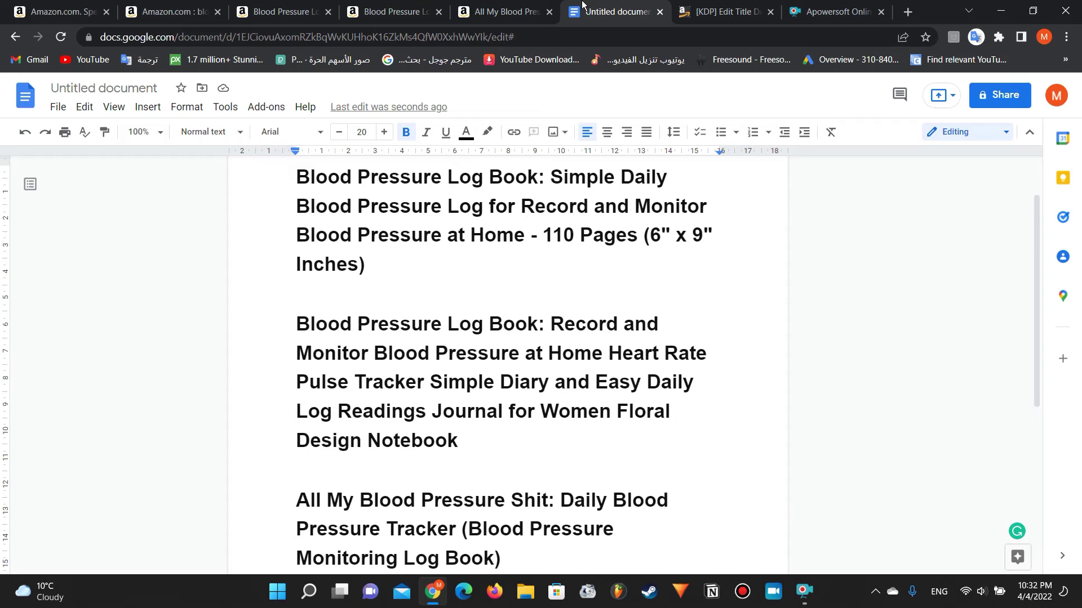
left_click(724, 12)
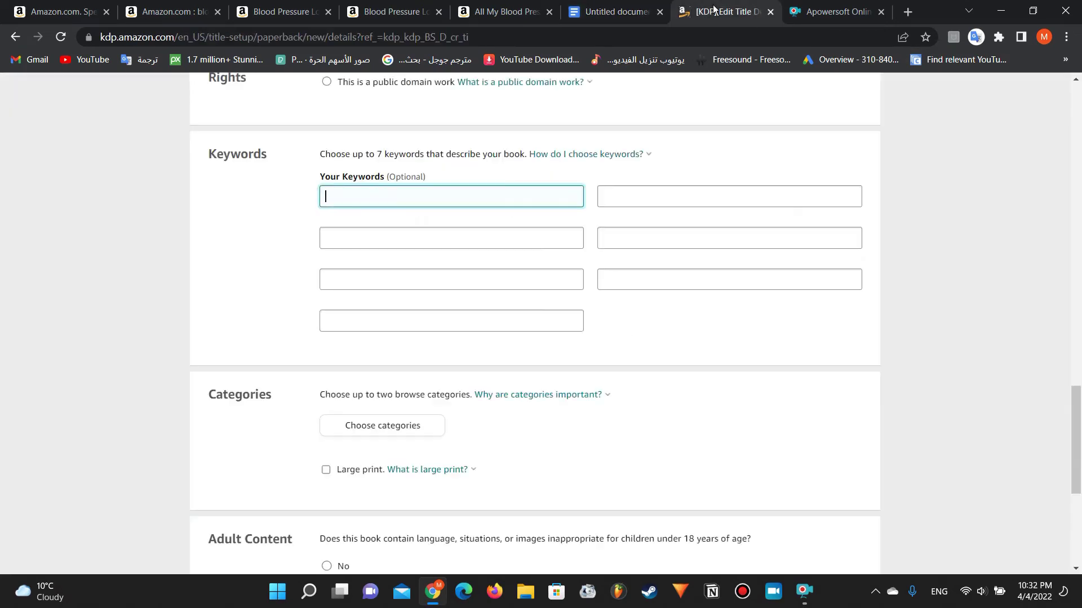
scroll(475, 115, "up", 15)
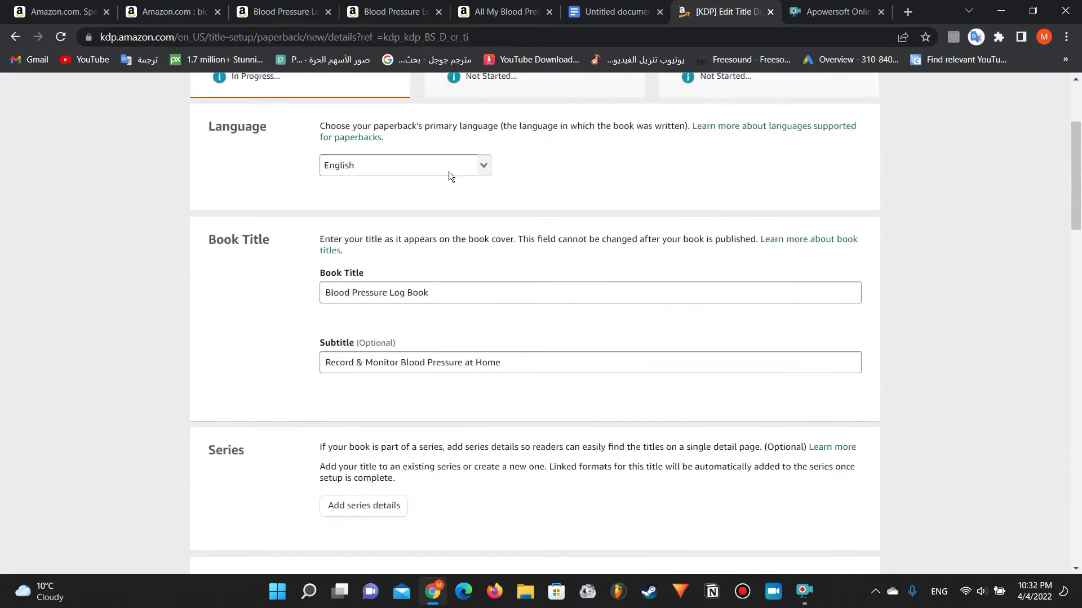
left_click(490, 6)
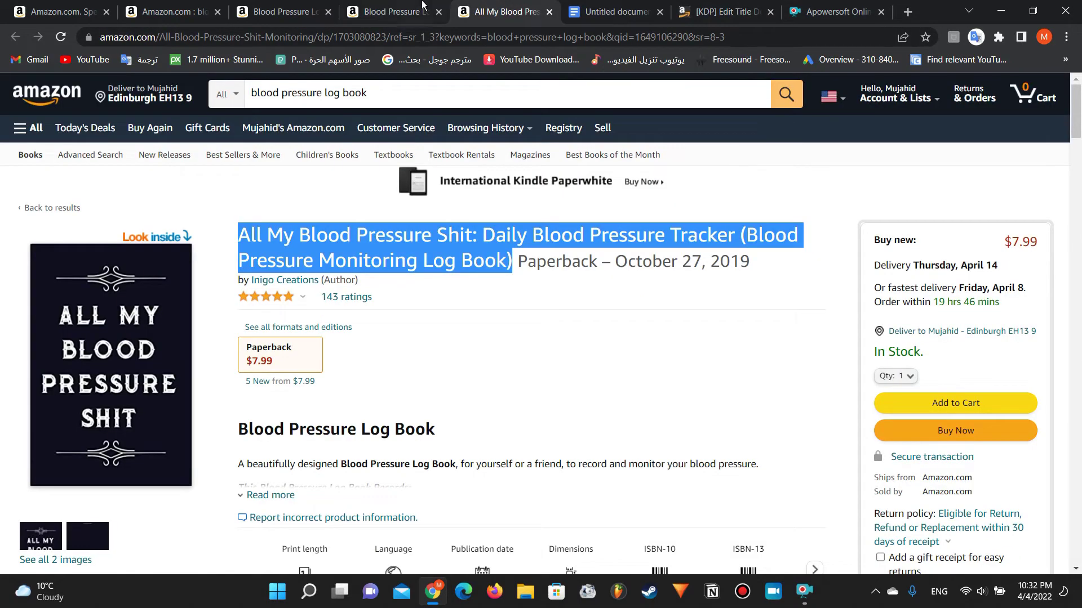
left_click(603, 8)
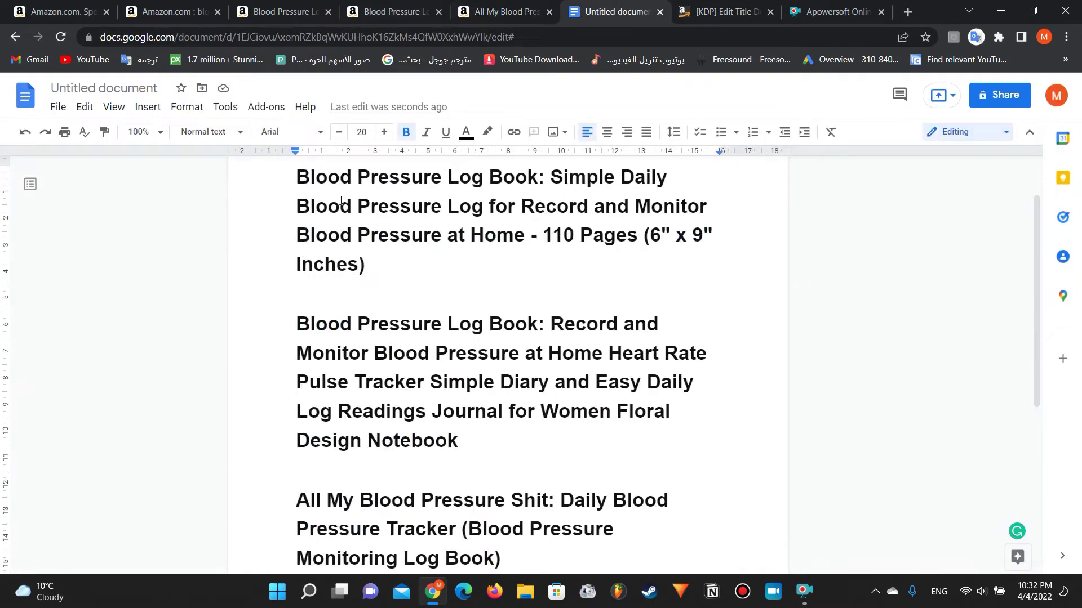
Review the book title, subtitle and keyword fields in the KDP paperback details form
left_click(719, 11)
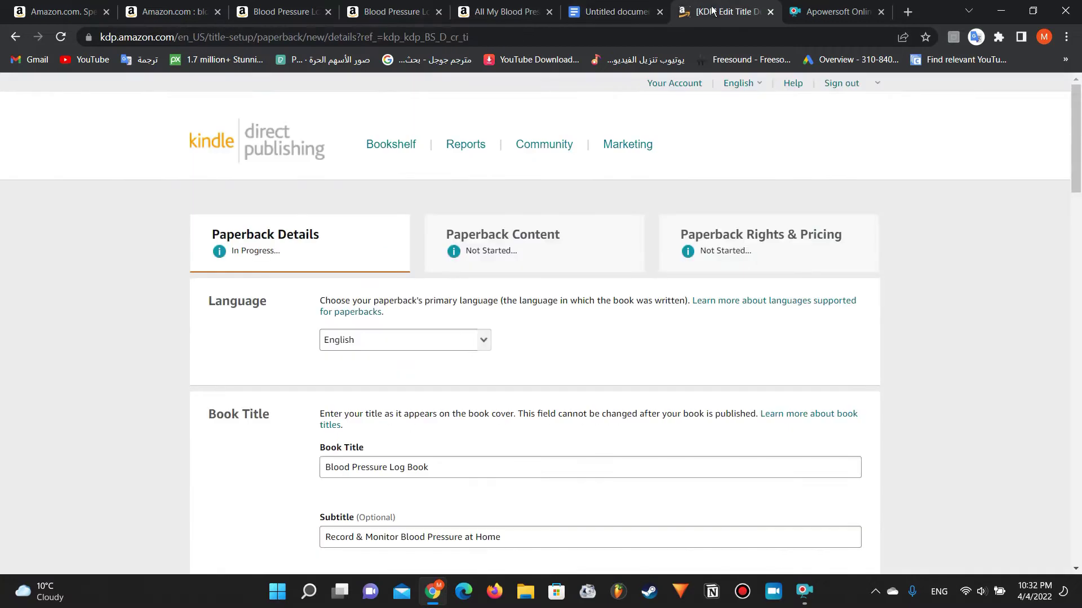
scroll(375, 362, "down", 2)
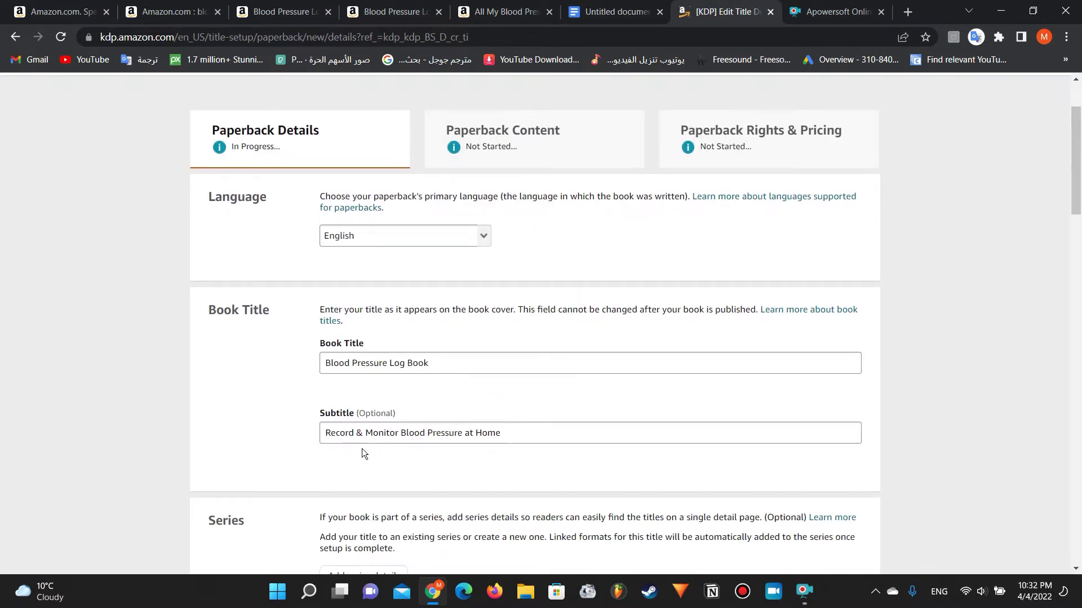
scroll(361, 448, "down", 3)
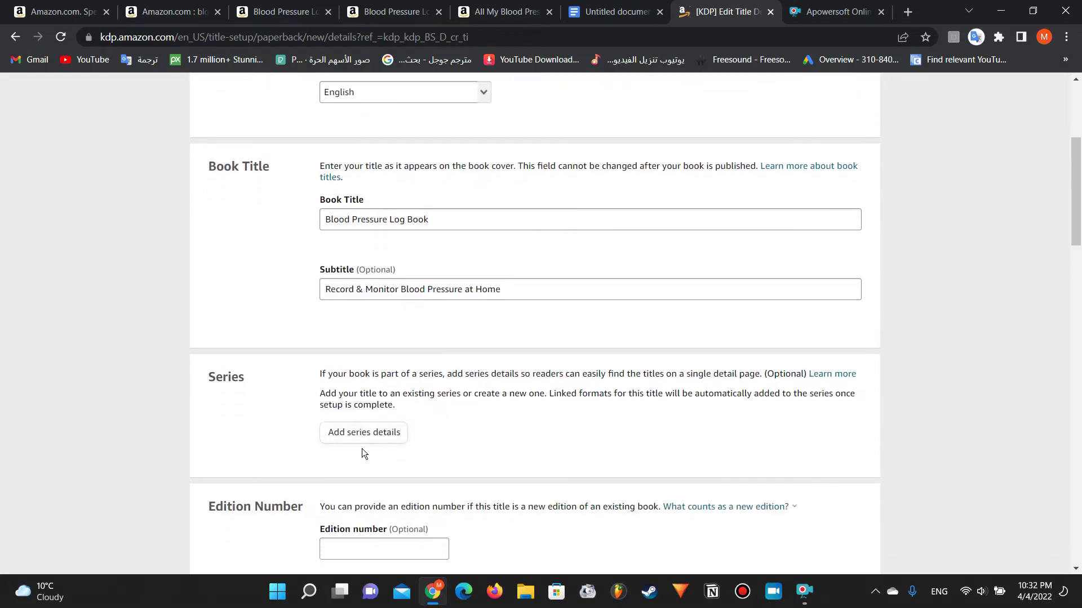
scroll(384, 231, "down", 20)
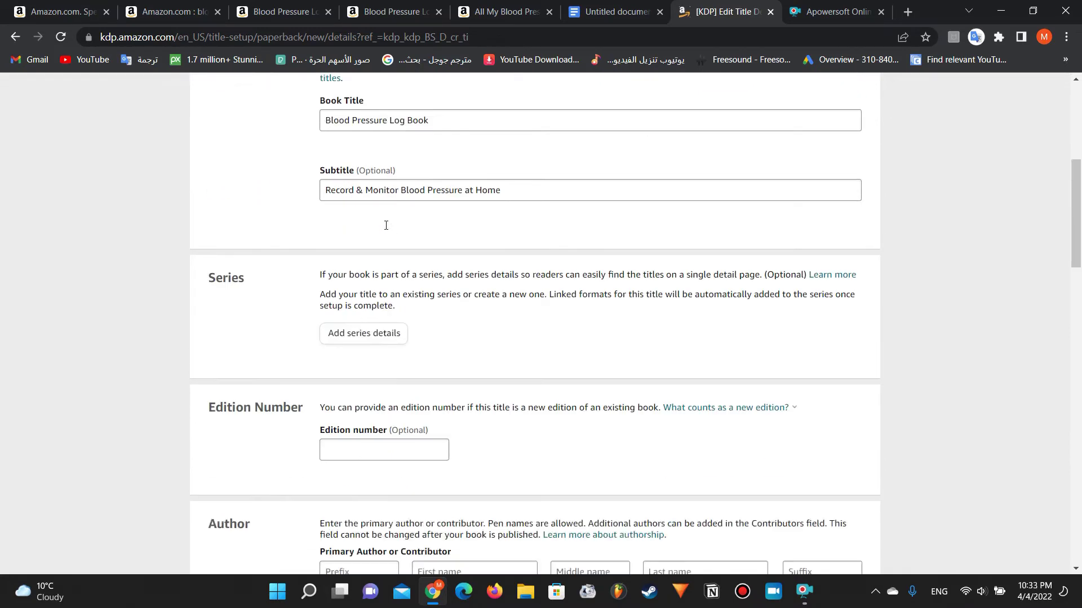
left_click(386, 225)
scroll(386, 225, "down", 1)
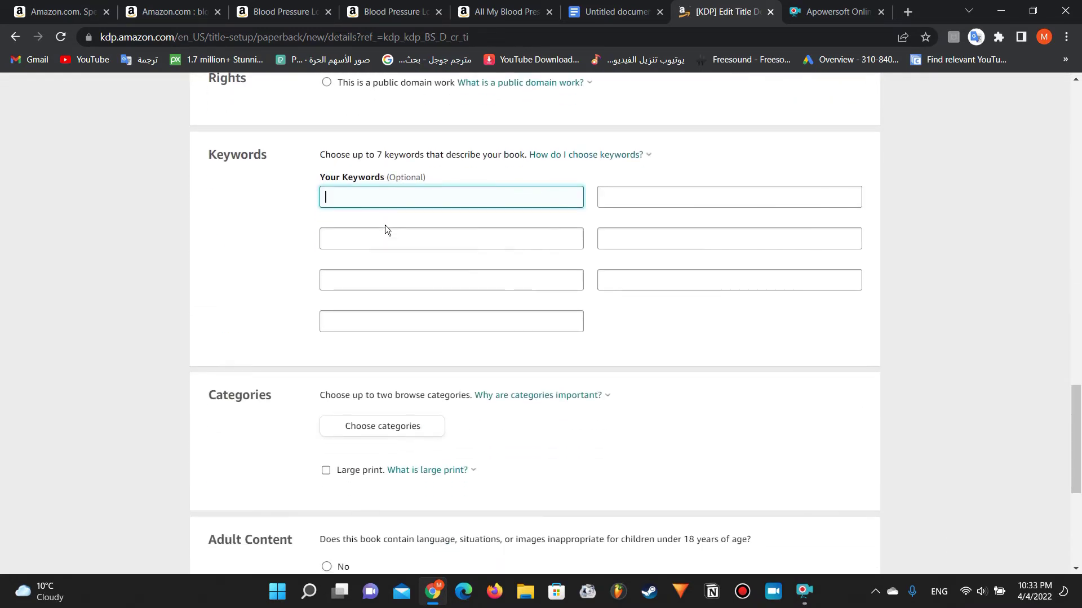
scroll(384, 225, "up", 15)
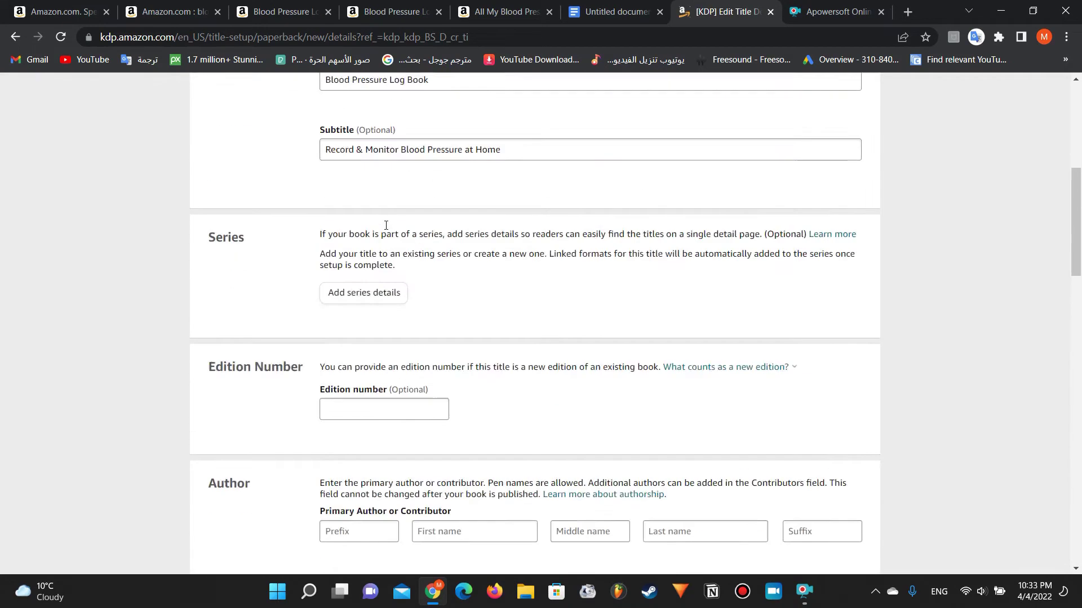
scroll(384, 225, "up", 8)
In the Google Docs document, colour the words "Simple Daily" in the first competitor title red
left_click(605, 8)
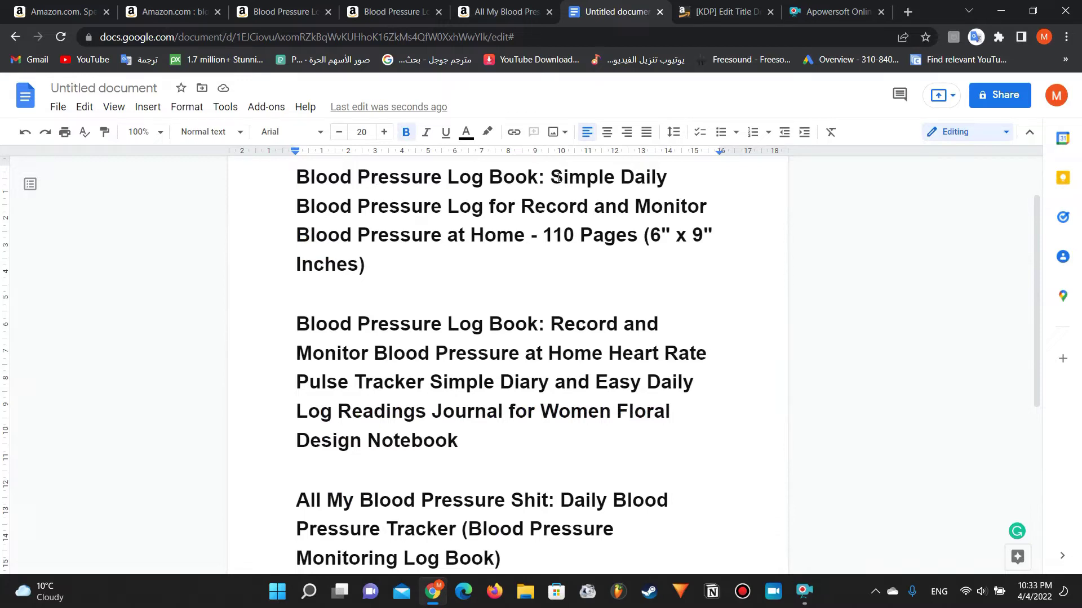
left_click_drag(551, 178, 667, 177)
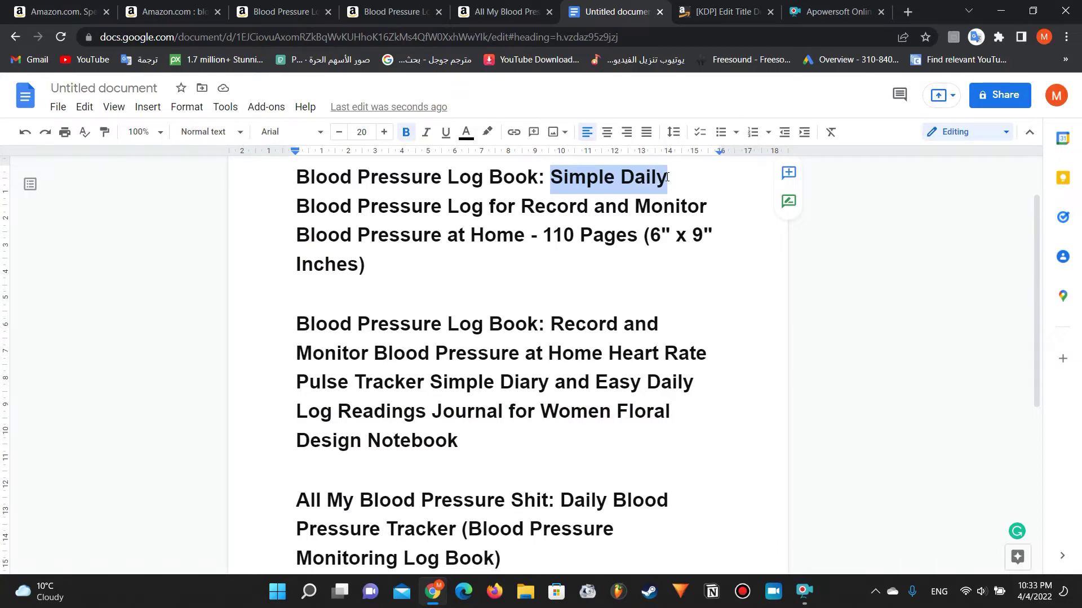
left_click(465, 133)
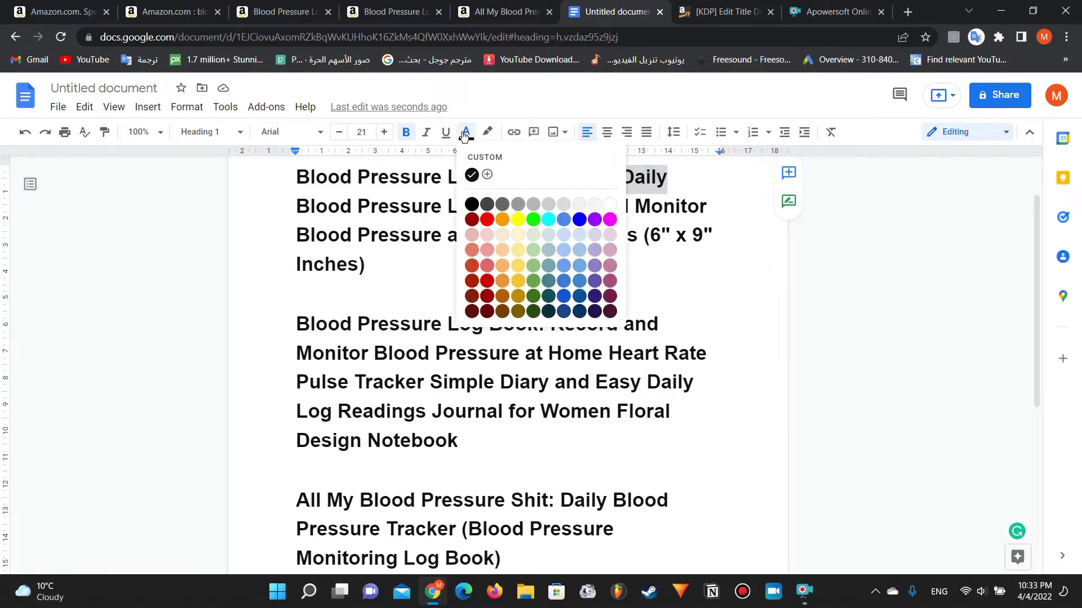
left_click(485, 218)
left_click(361, 217)
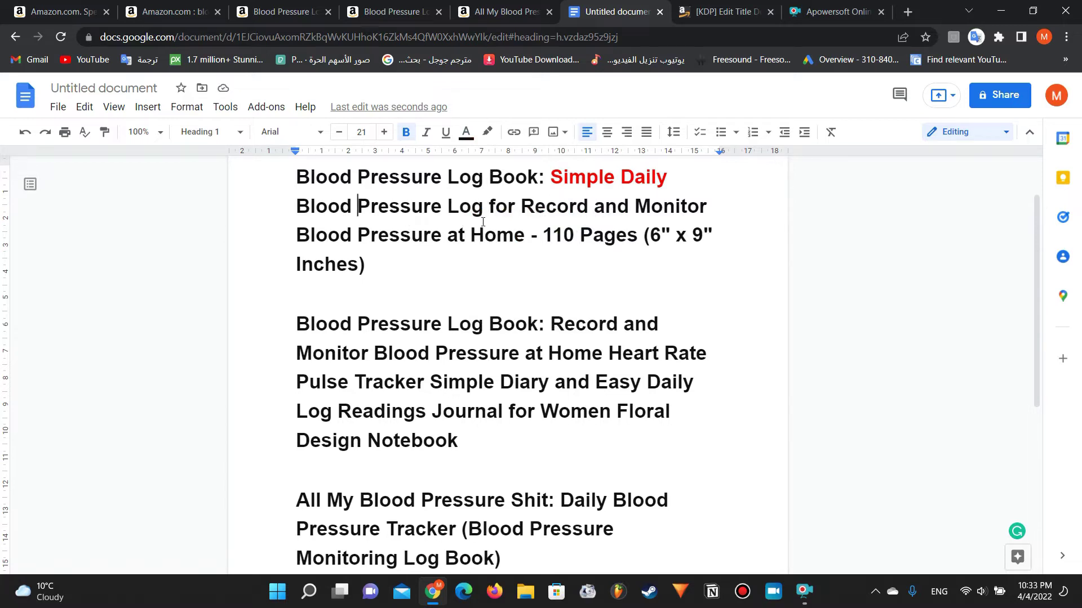
Colour the phrase "Heart Rate Pulse Tracker" in the second competitor title red
scroll(380, 252, "down", 1)
scroll(378, 253, "up", 1)
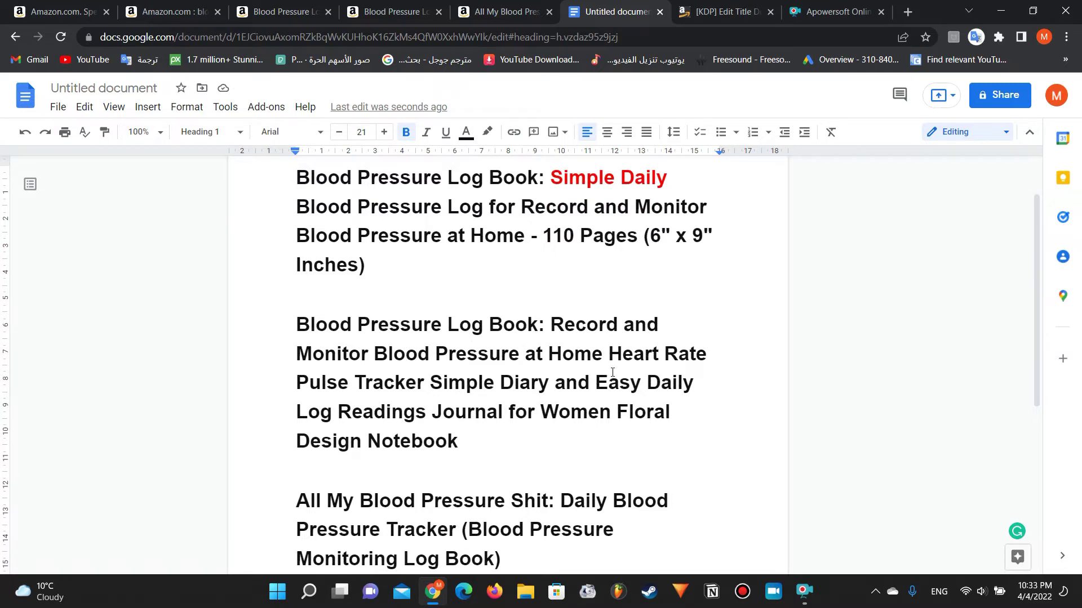
left_click_drag(609, 354, 426, 382)
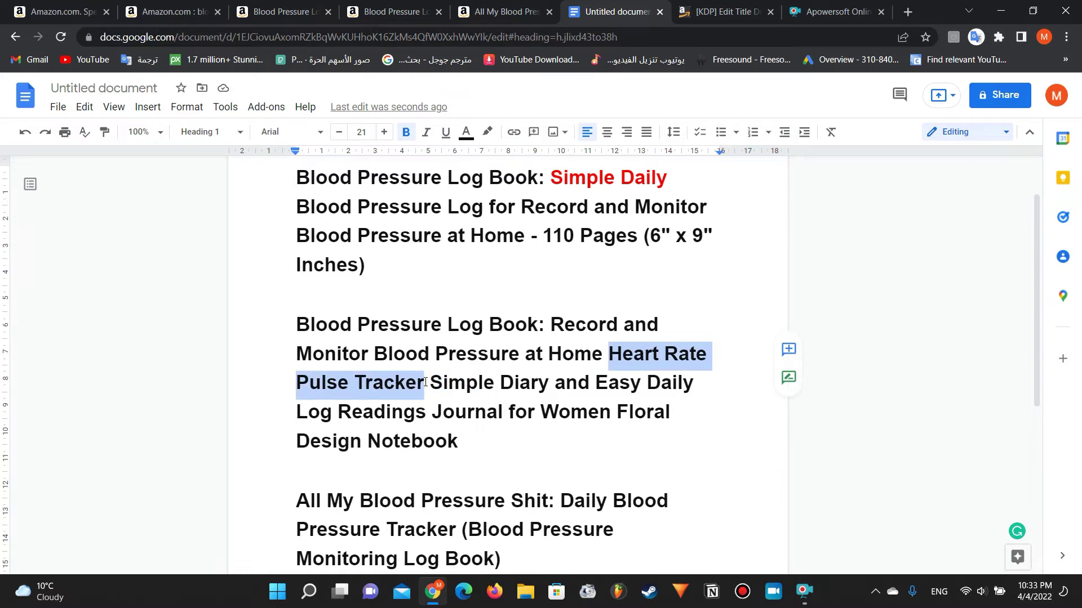
left_click(465, 132)
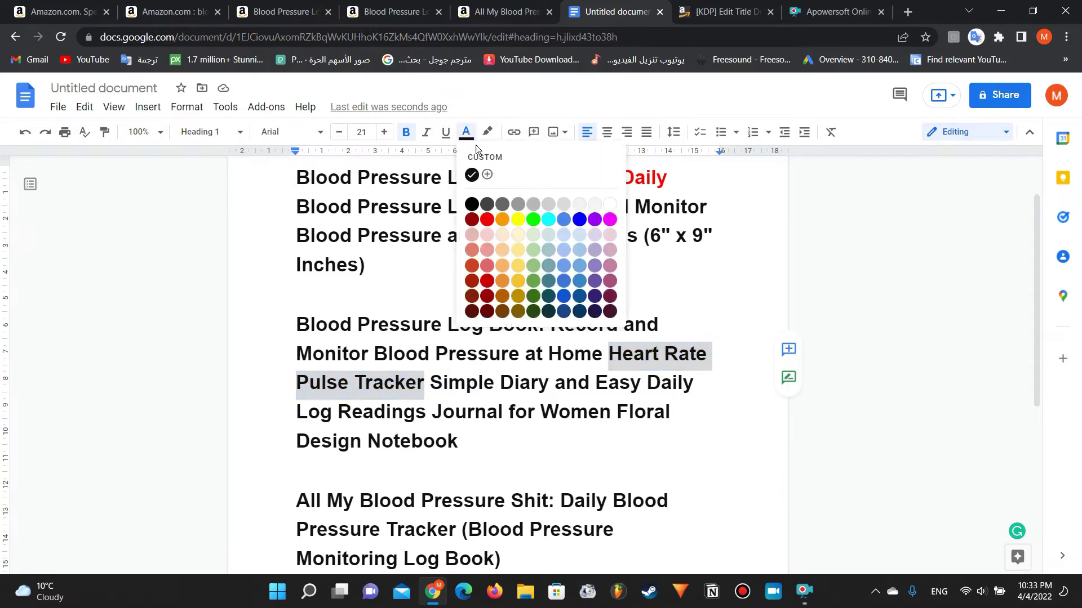
left_click(489, 225)
left_click(420, 325)
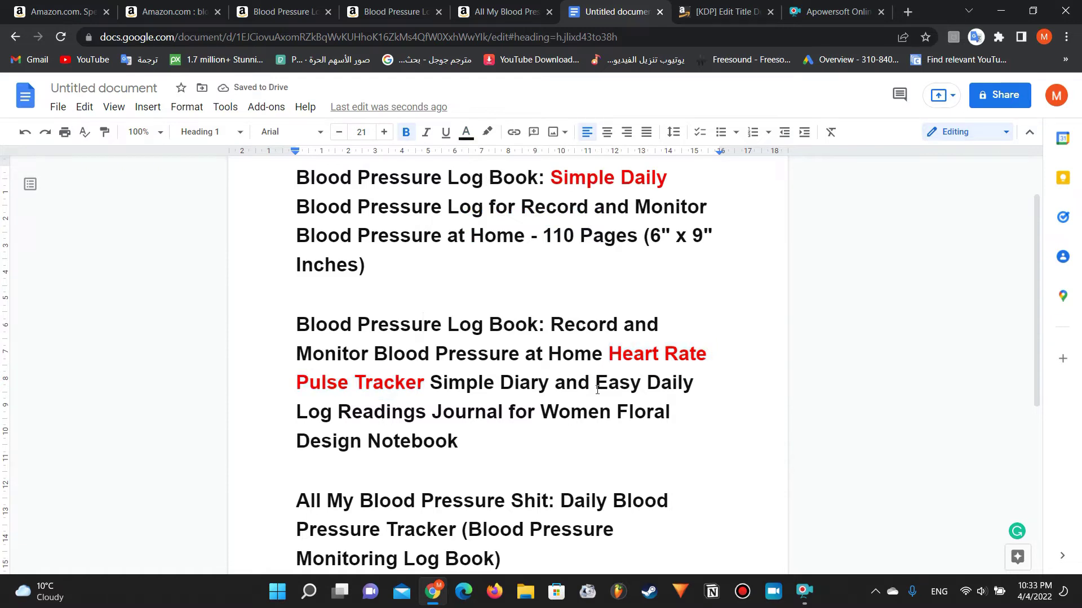
Colour the word "Women" in the second competitor title red
scroll(598, 389, "down", 1)
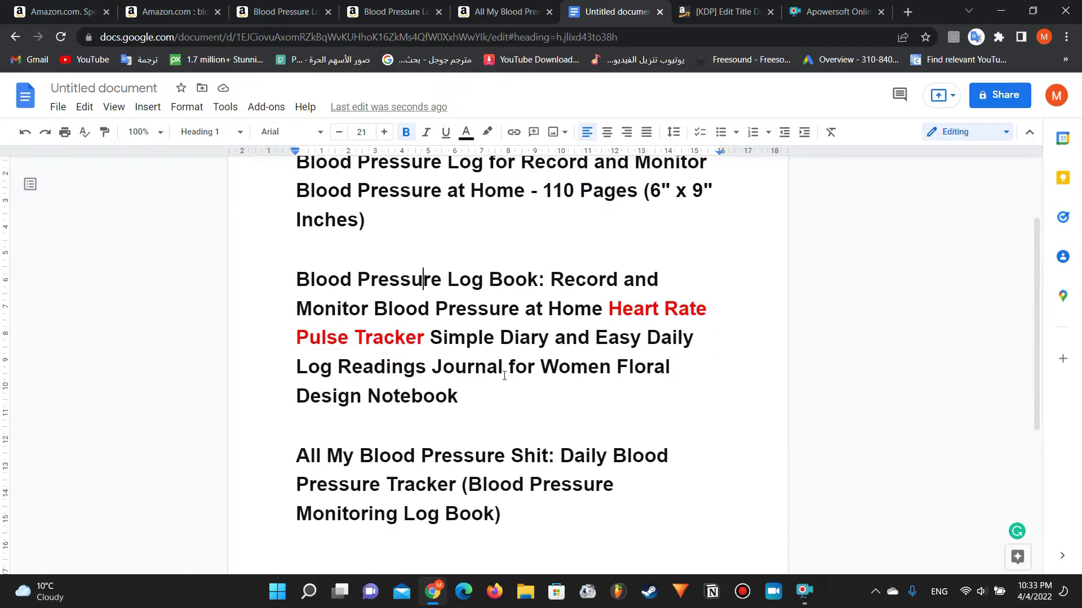
left_click_drag(541, 372, 610, 371)
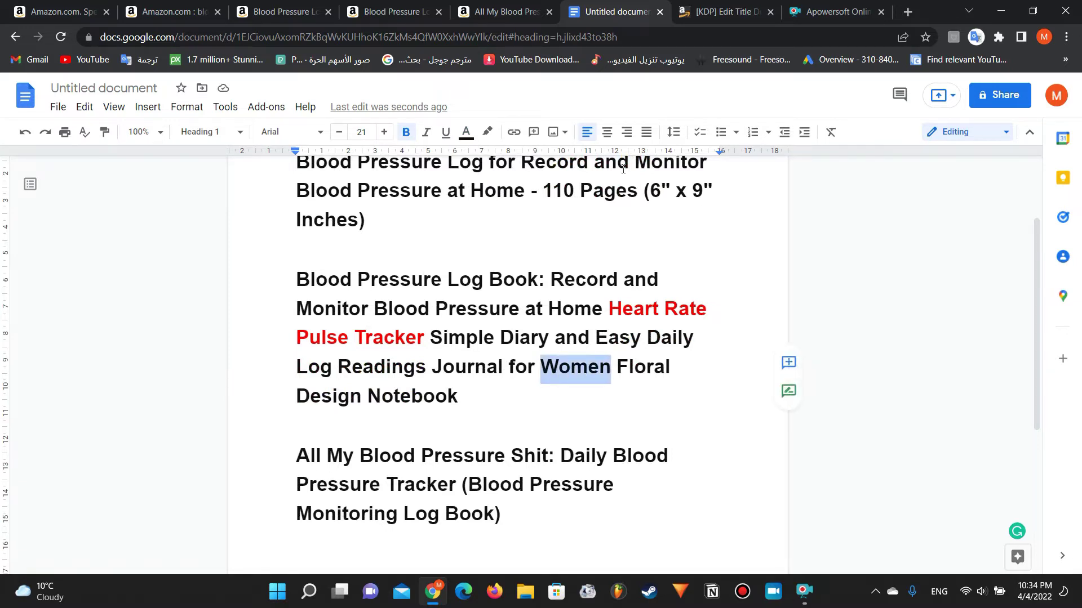
left_click(466, 132)
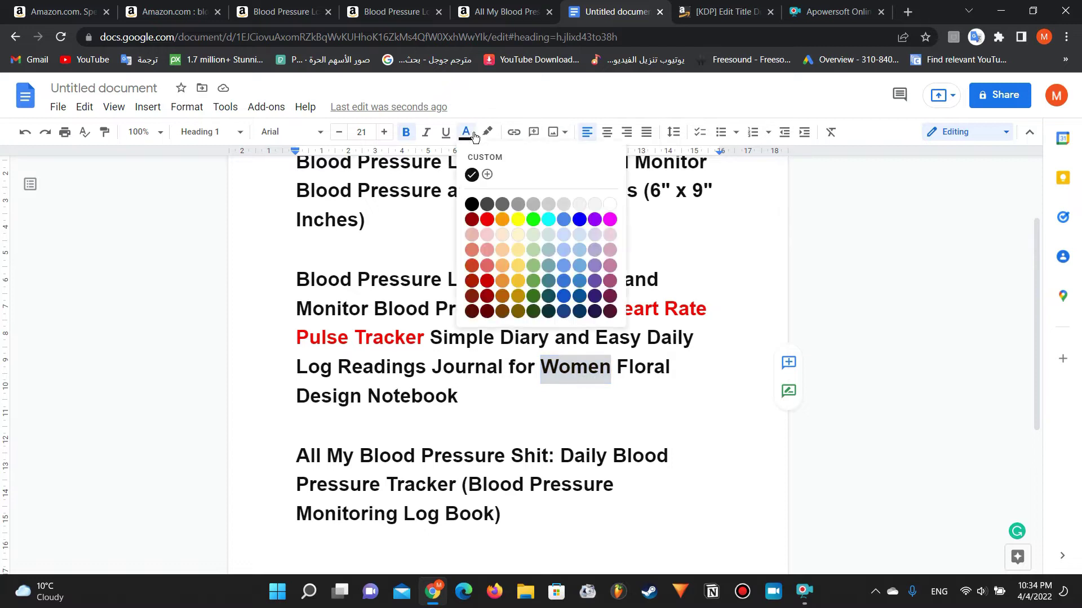
left_click(489, 219)
left_click(450, 227)
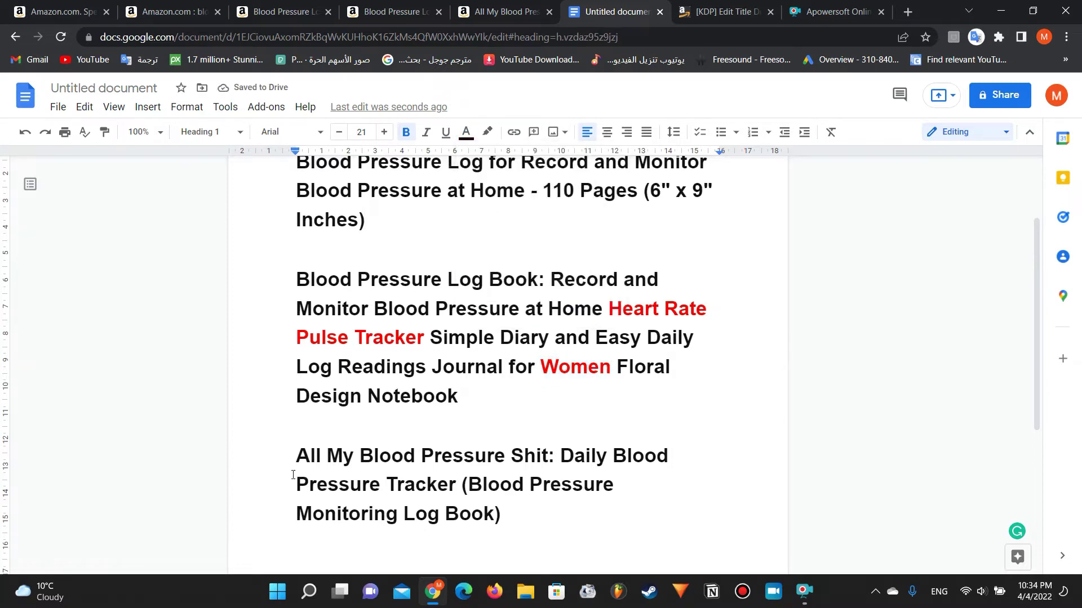
left_click(520, 456)
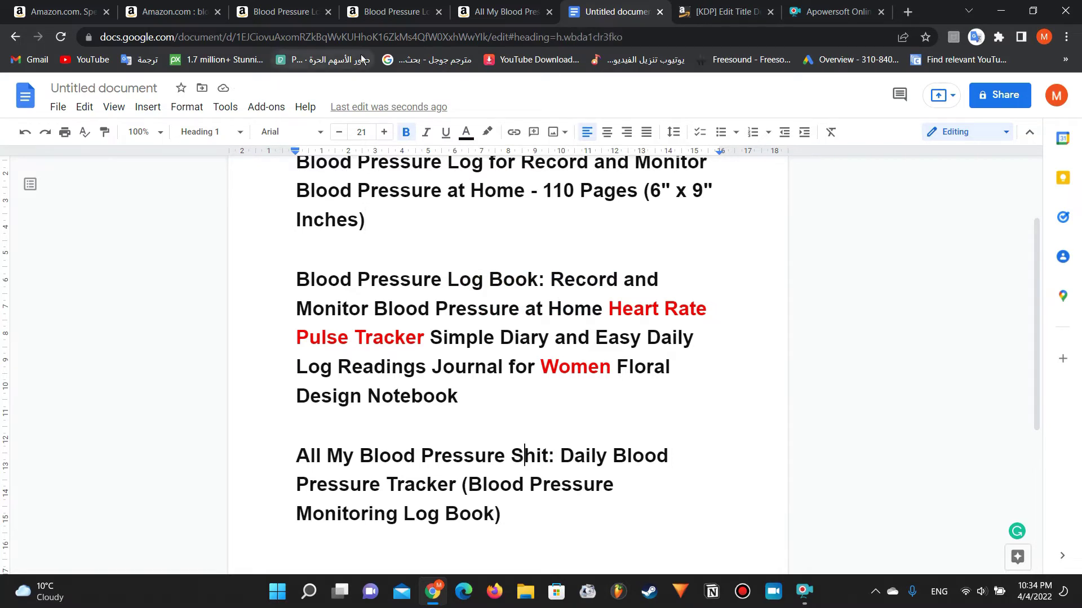
Colour the word "Tracker" in the third competitor title red
left_click(507, 11)
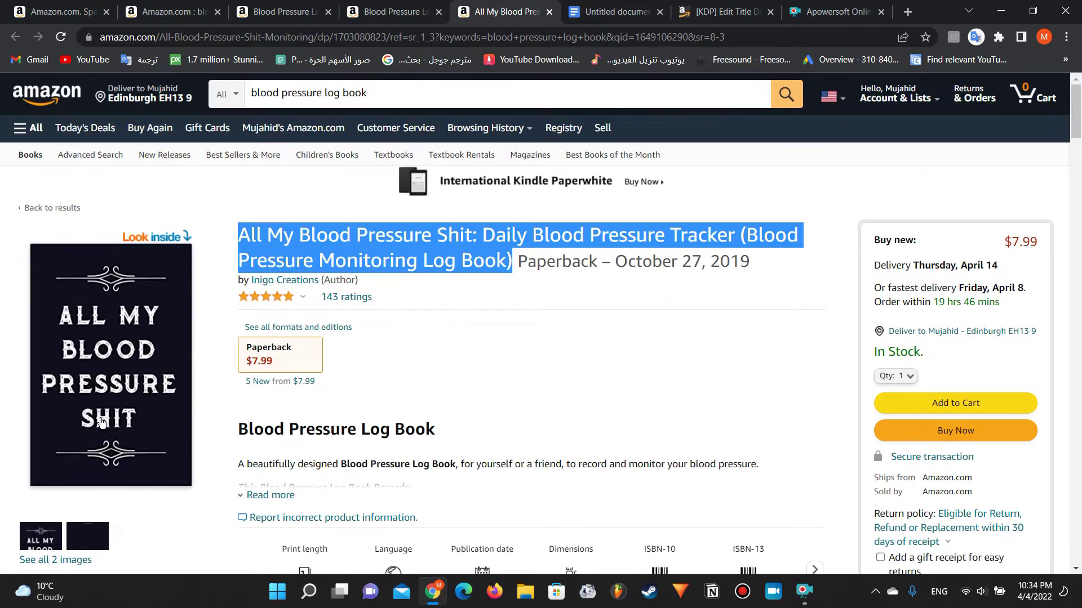
left_click(607, 8)
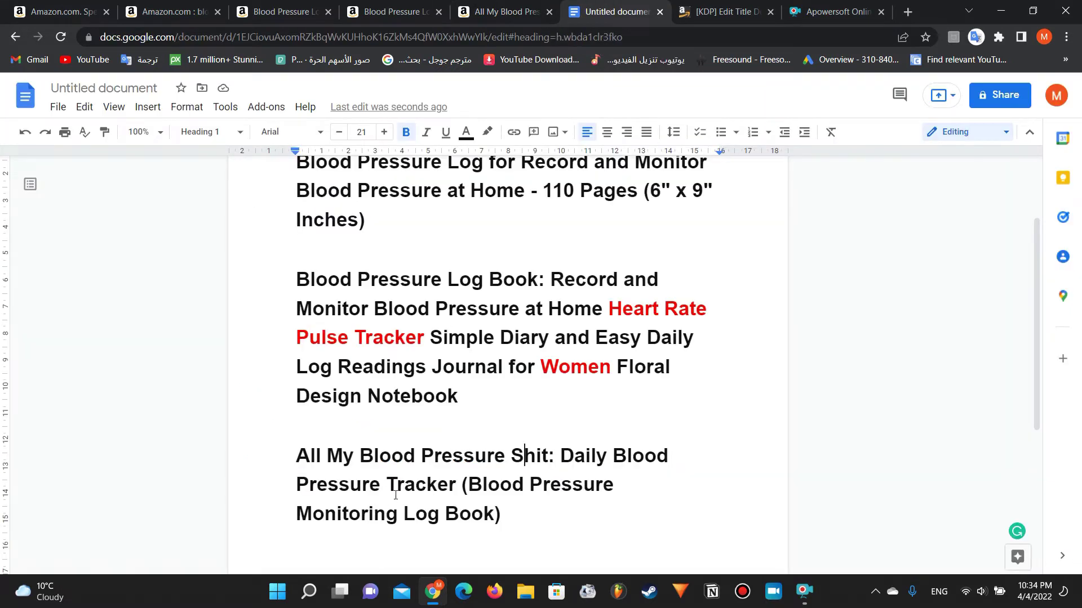
left_click_drag(387, 486, 454, 493)
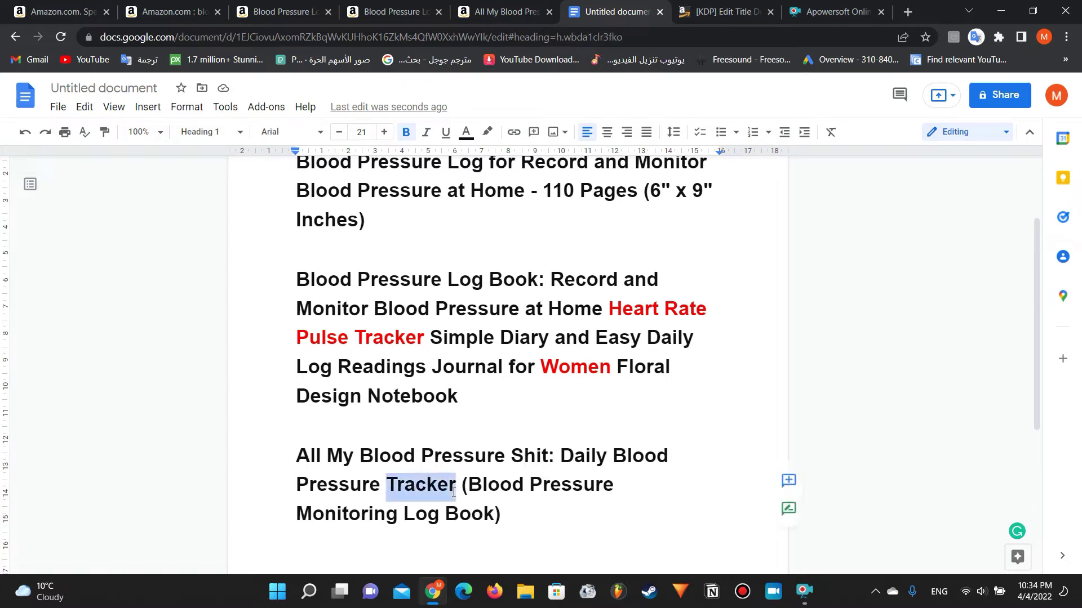
left_click(466, 131)
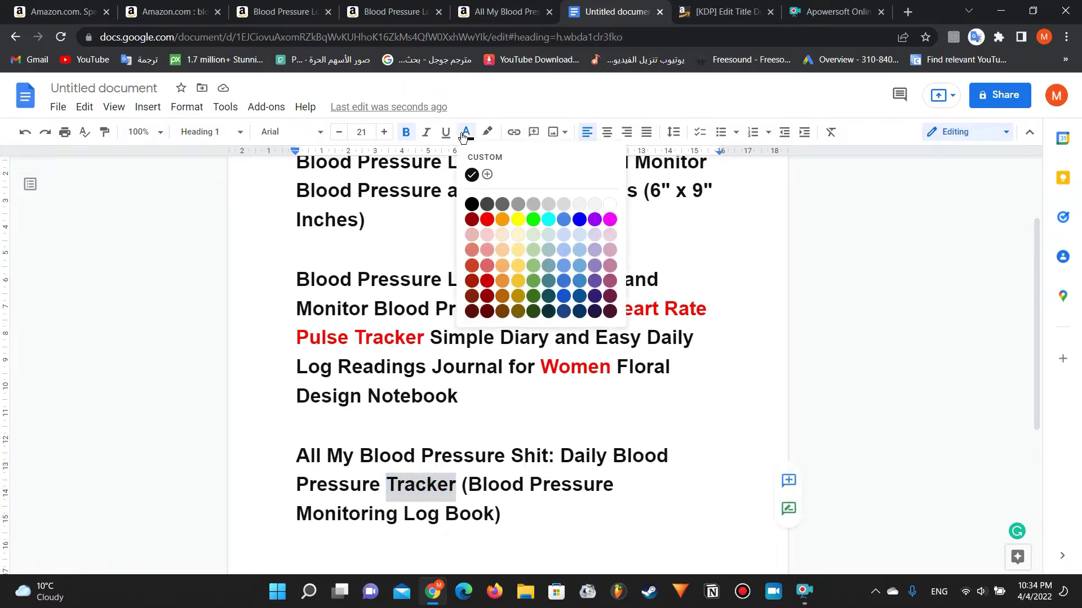
left_click(490, 224)
Colour the word "Monitoring" in the third competitor title red
left_click_drag(300, 520, 396, 519)
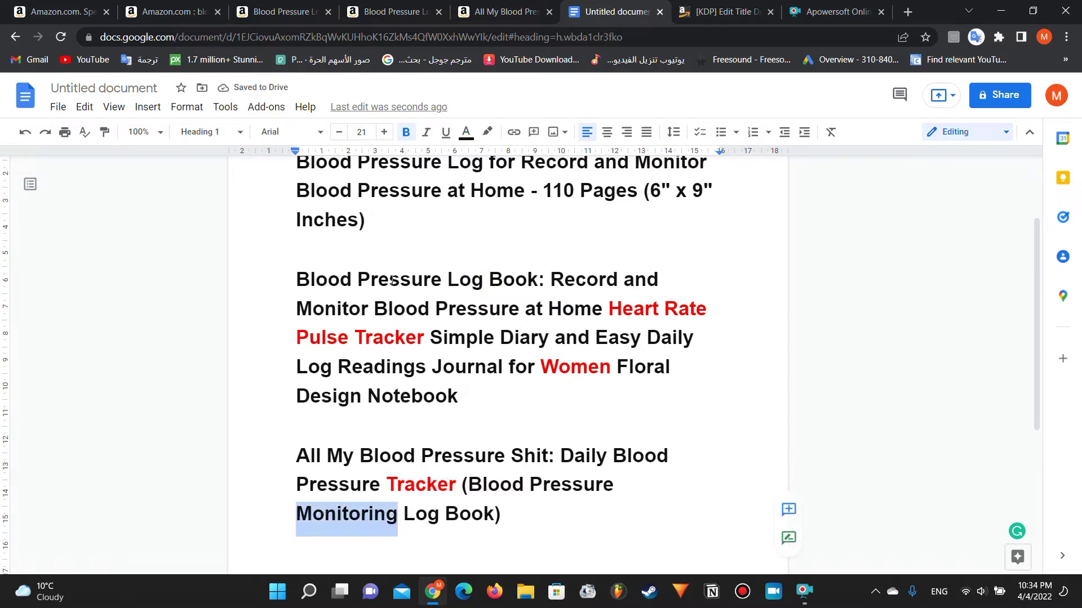
left_click(466, 134)
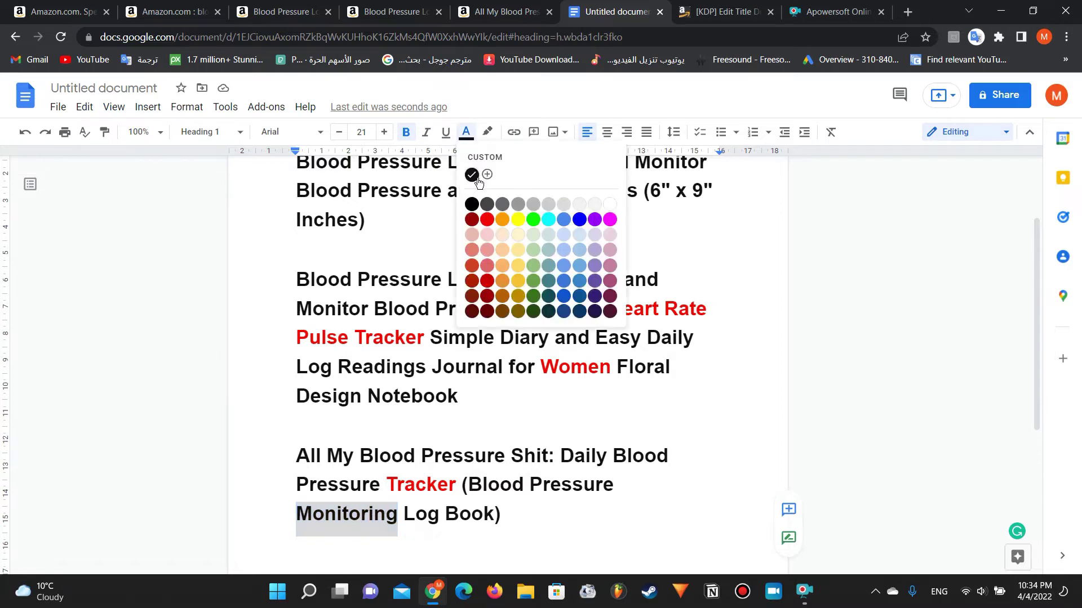
left_click(484, 220)
left_click(285, 325)
scroll(286, 326, "up", 1)
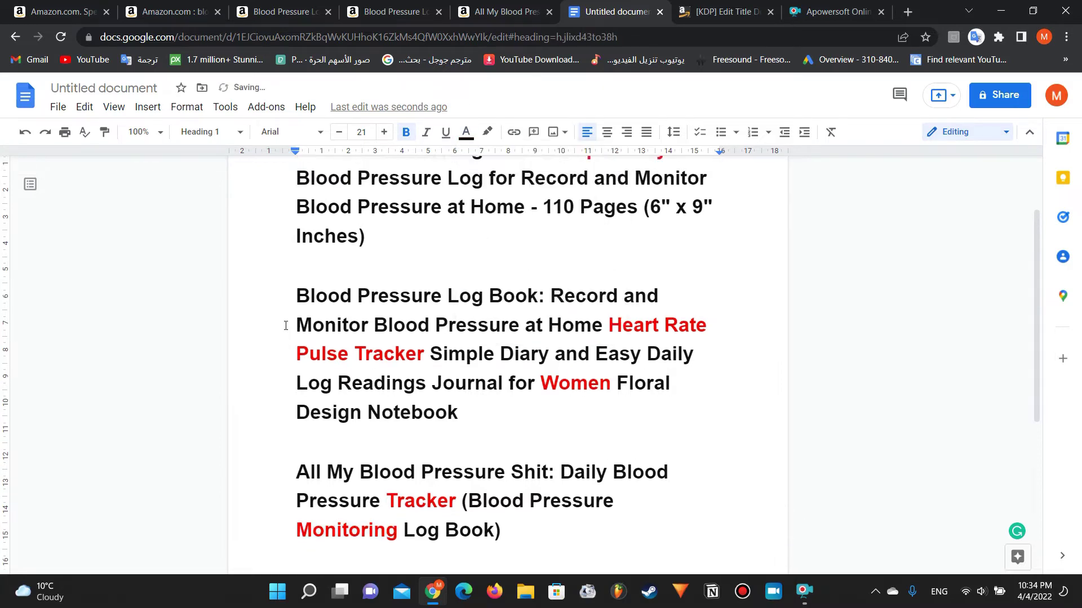
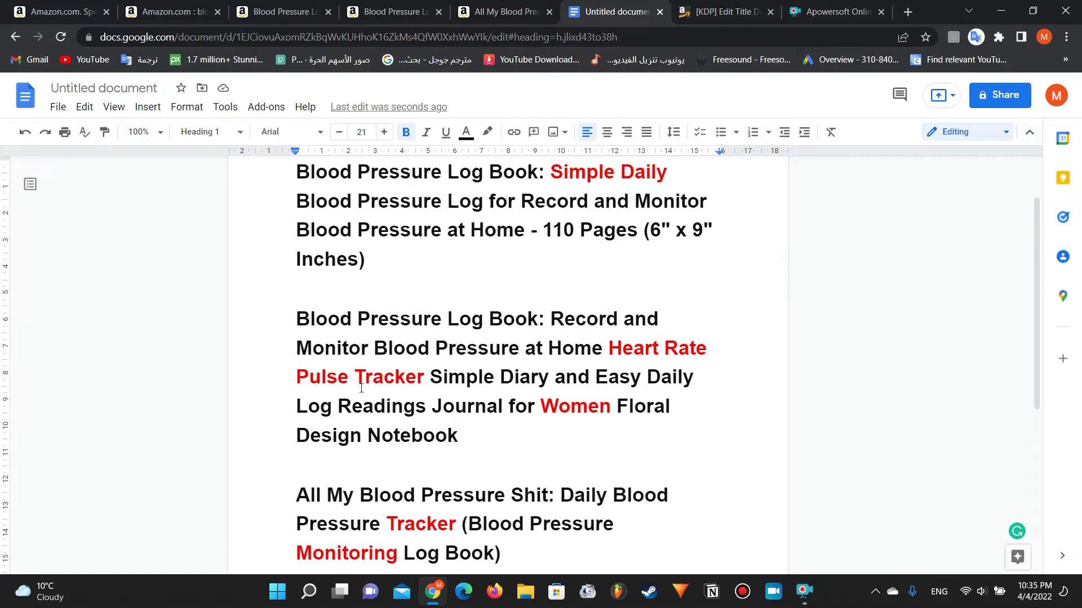
In the KDP paperback details form, enter "heart" as the first keyword and "rate" as the second
left_click(696, 11)
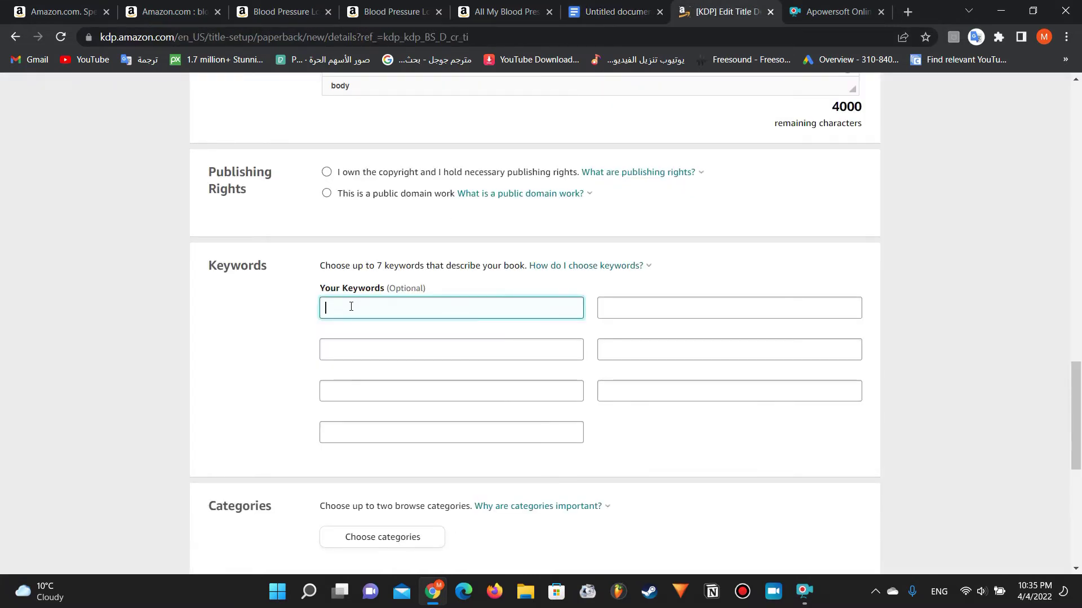
type("heart")
left_click(616, 312)
type("rate")
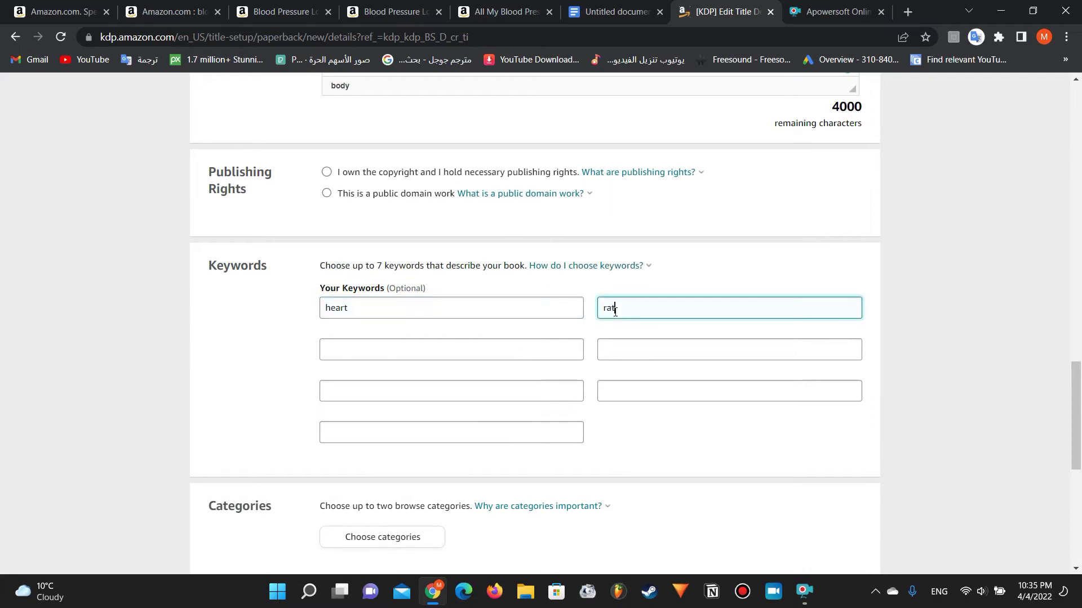
Check the red words in the Google Docs document and enter "pulse" and "tracker" as the third and fourth KDP keywords
left_click(518, 350)
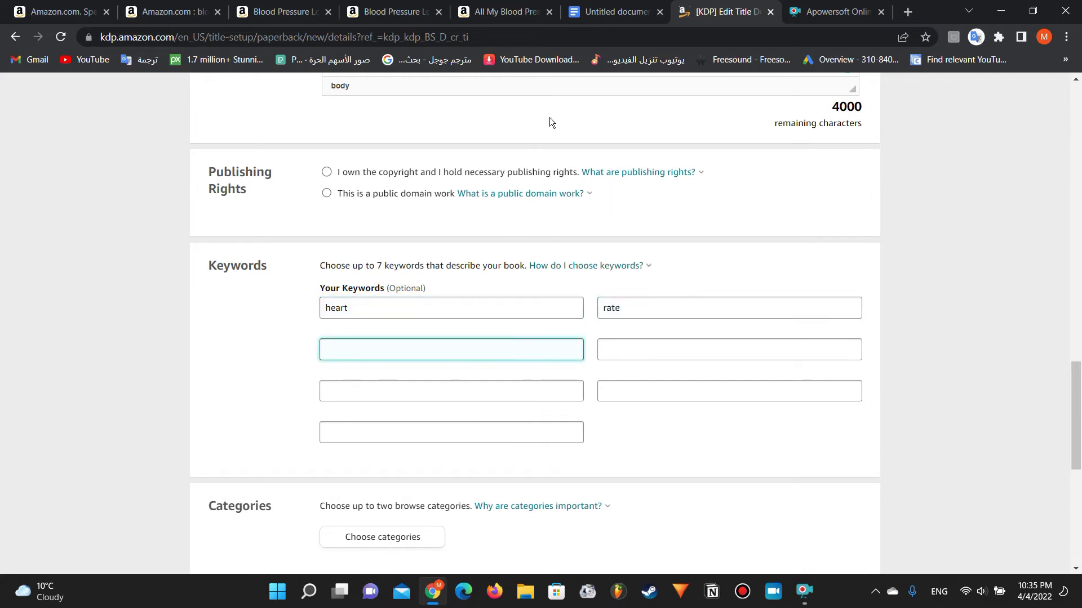
left_click(620, 15)
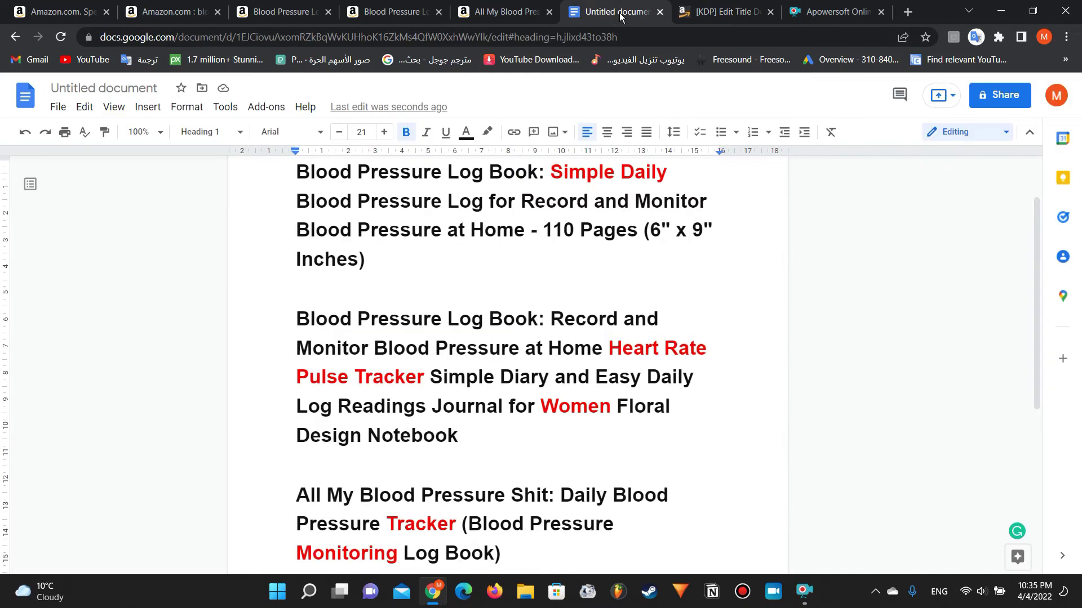
left_click(726, 12)
type("pulse")
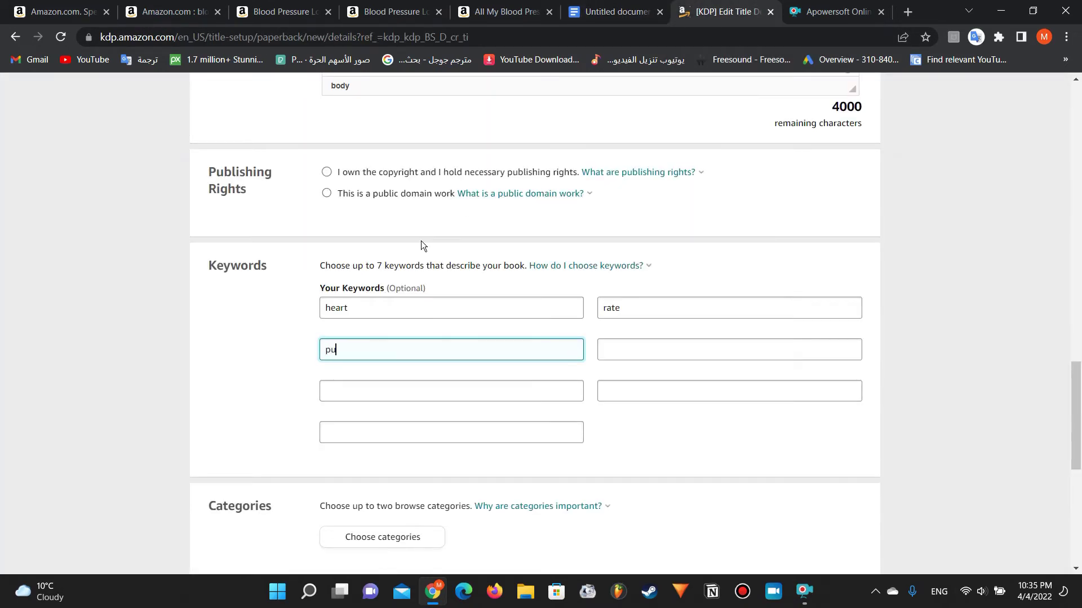
left_click(626, 352)
type("tracker")
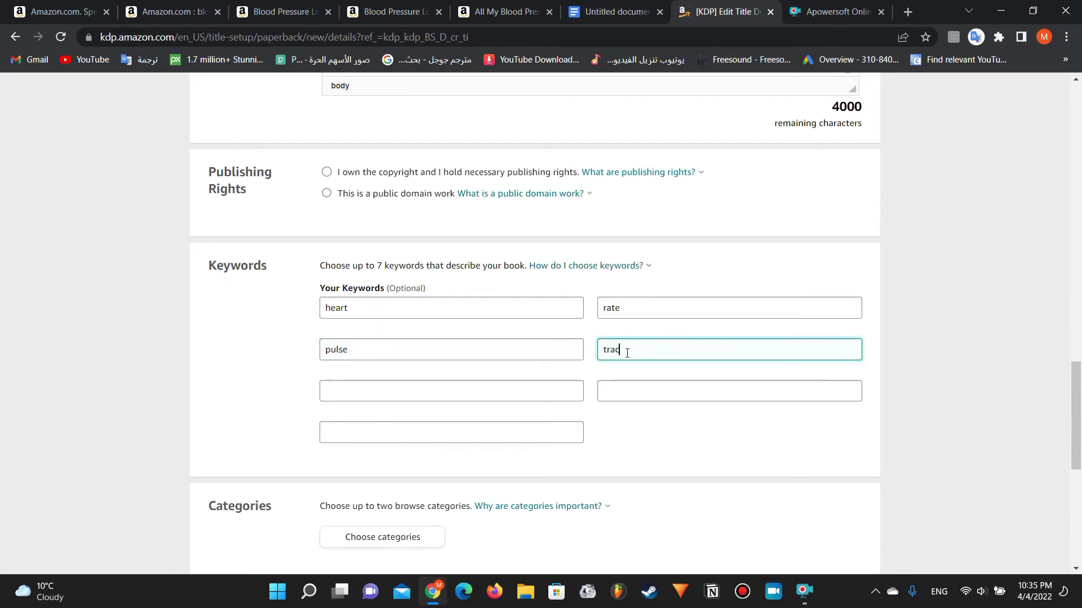
Consult the marked titles in Google Docs again and enter "daily" and "simple easy" as the fifth and sixth KDP keywords
left_click(509, 387)
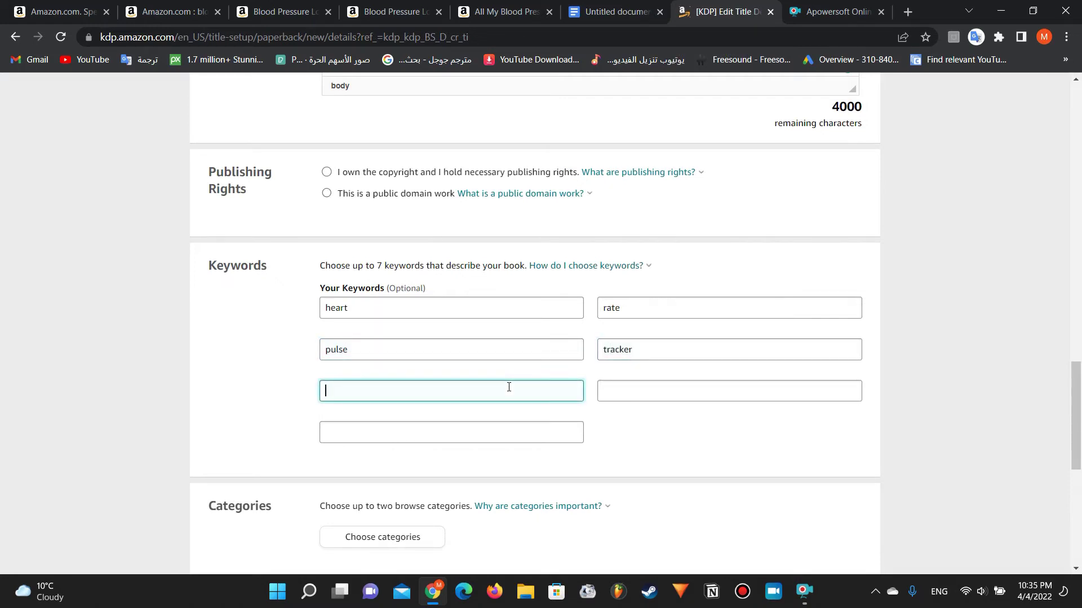
left_click(590, 22)
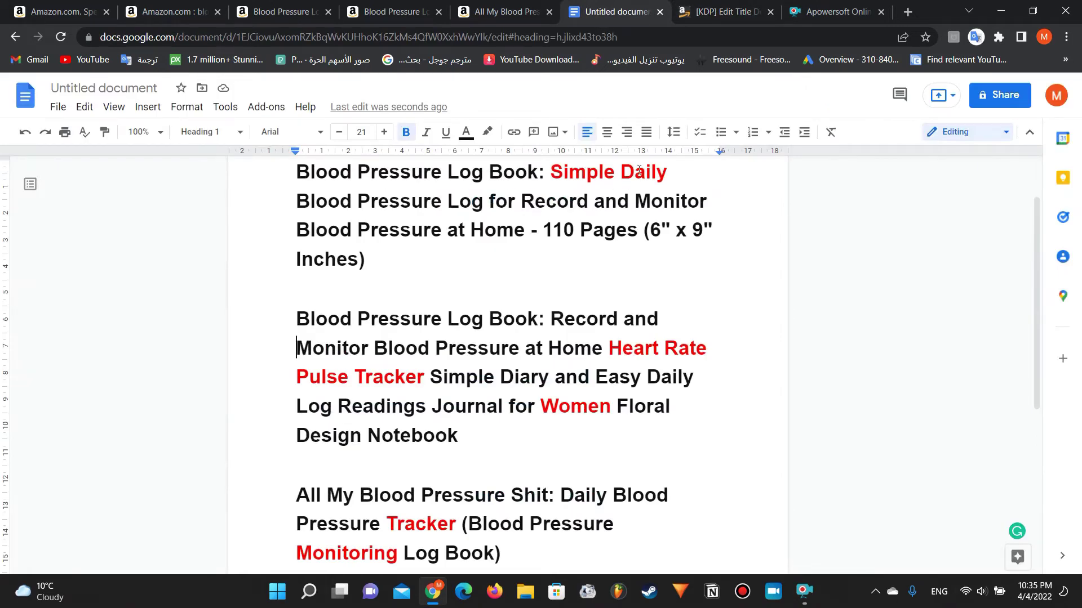
left_click(722, 13)
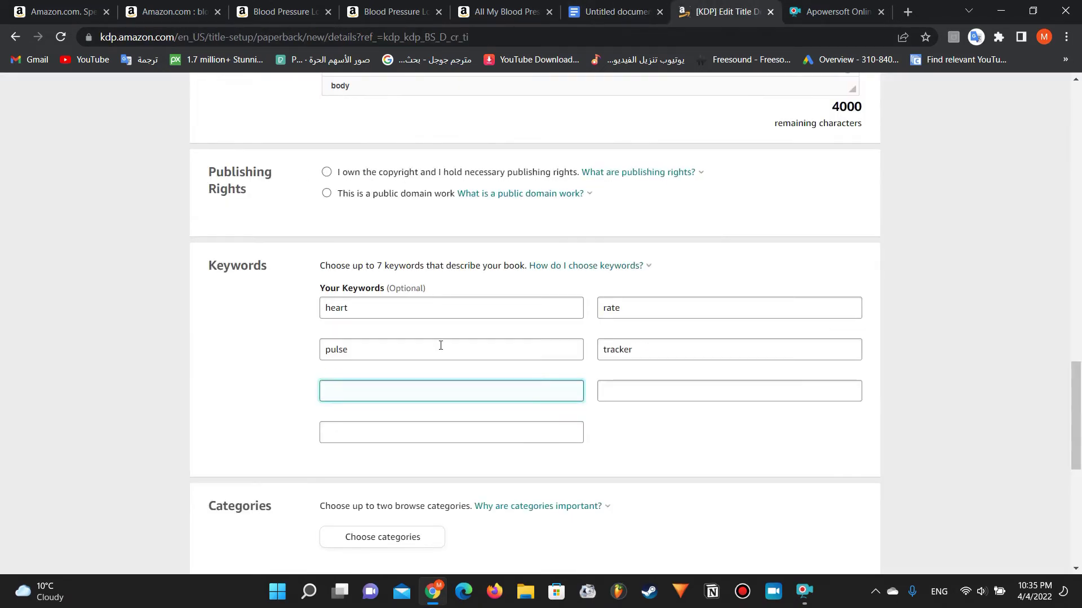
type("daily")
left_click(607, 391)
type("s")
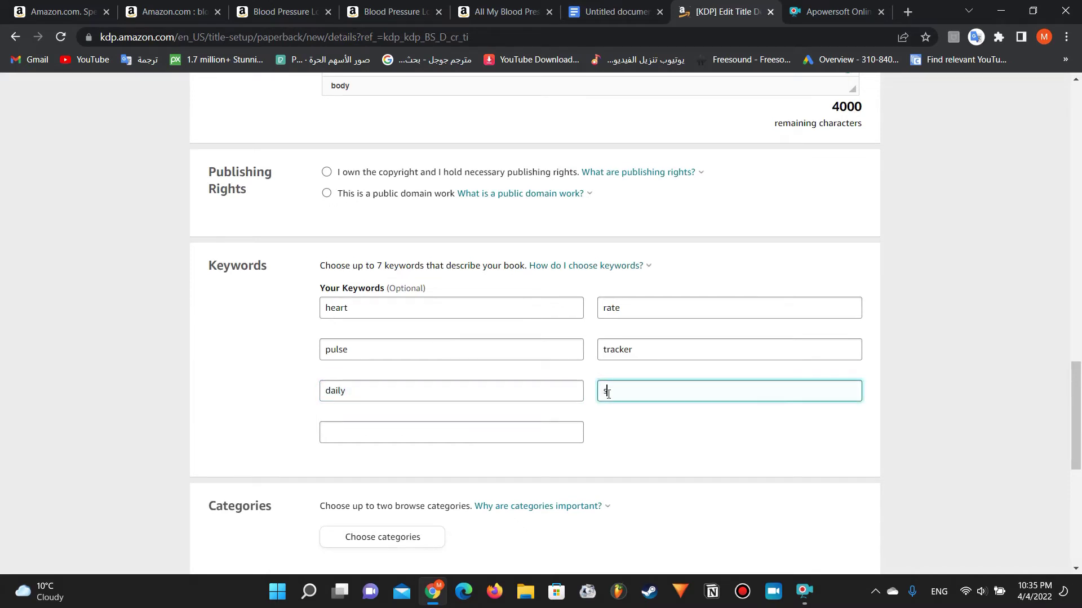
type("imple easy")
Recheck the marked titles in Google Docs and extend the fifth KDP keyword to "daily monitoring"
left_click(551, 437)
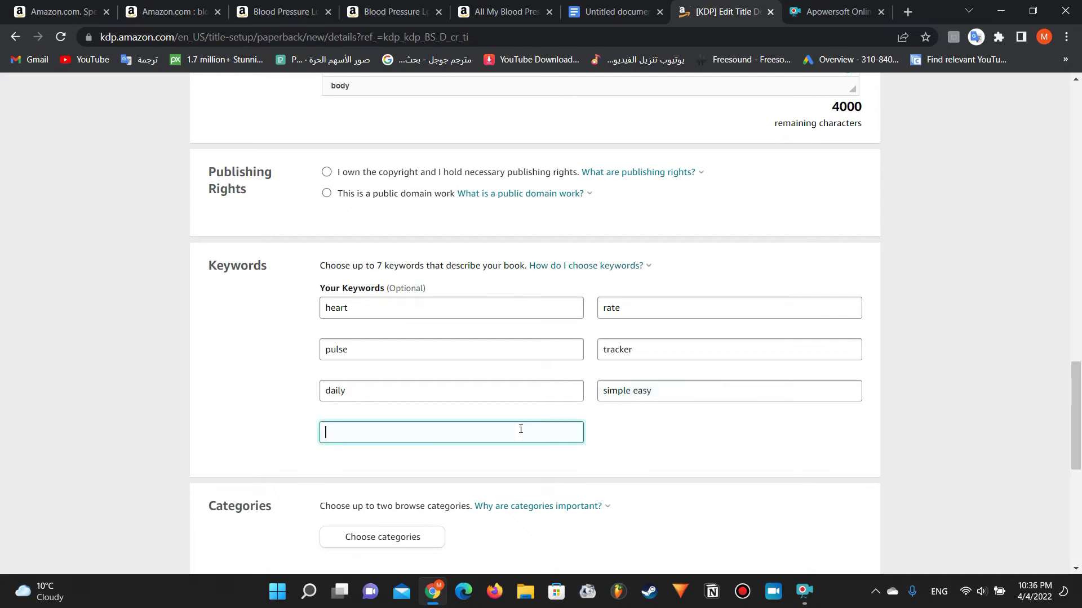
left_click(624, 13)
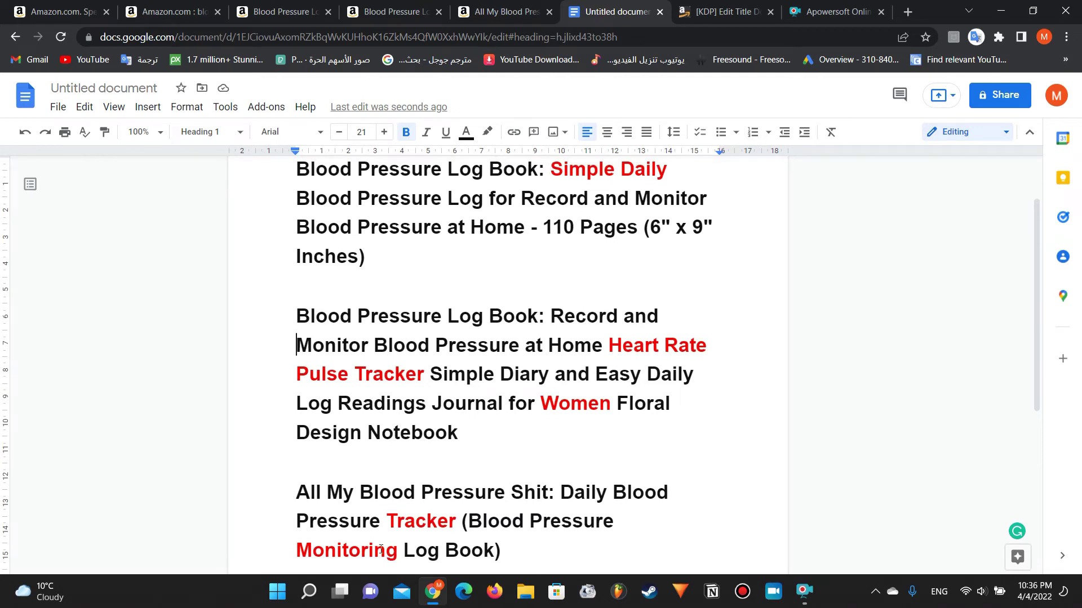
left_click(724, 12)
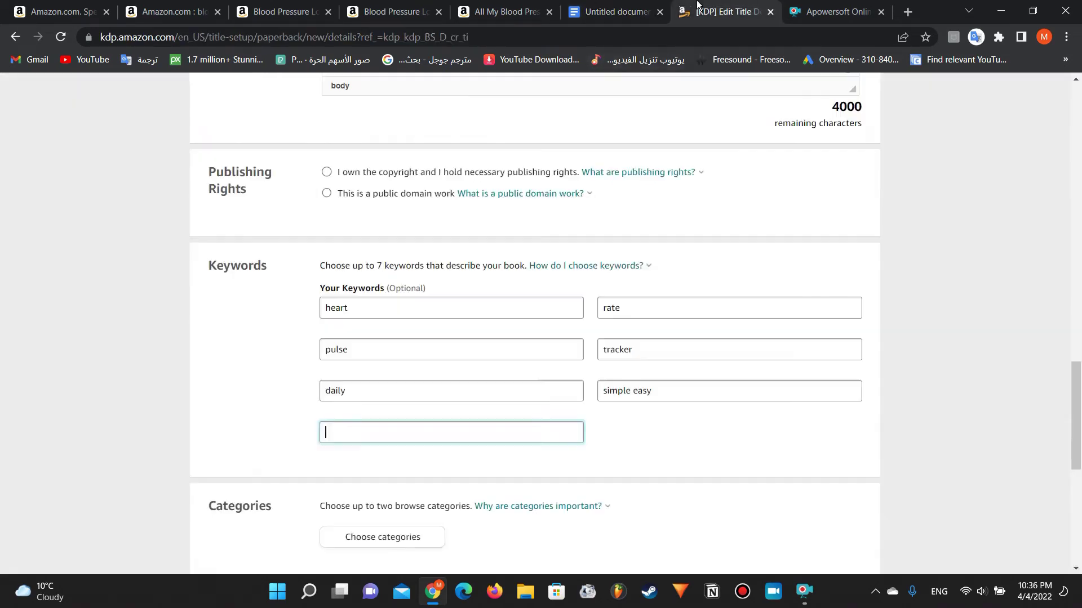
left_click(393, 389)
type("monit")
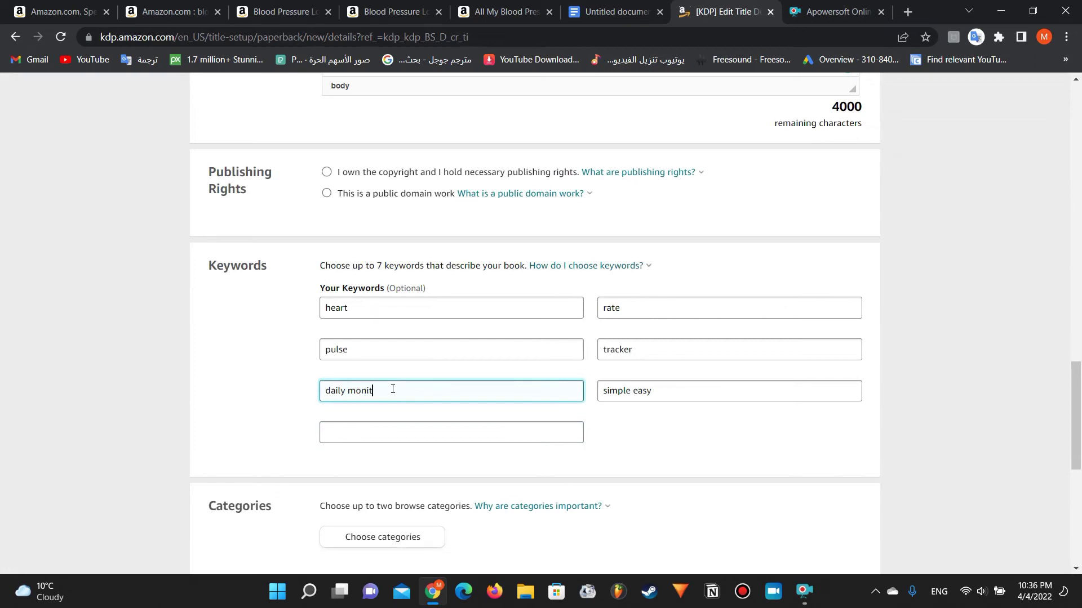
type("oring")
Enter "women" as the seventh keyword, correcting its spelling
left_click(361, 428)
type("wom")
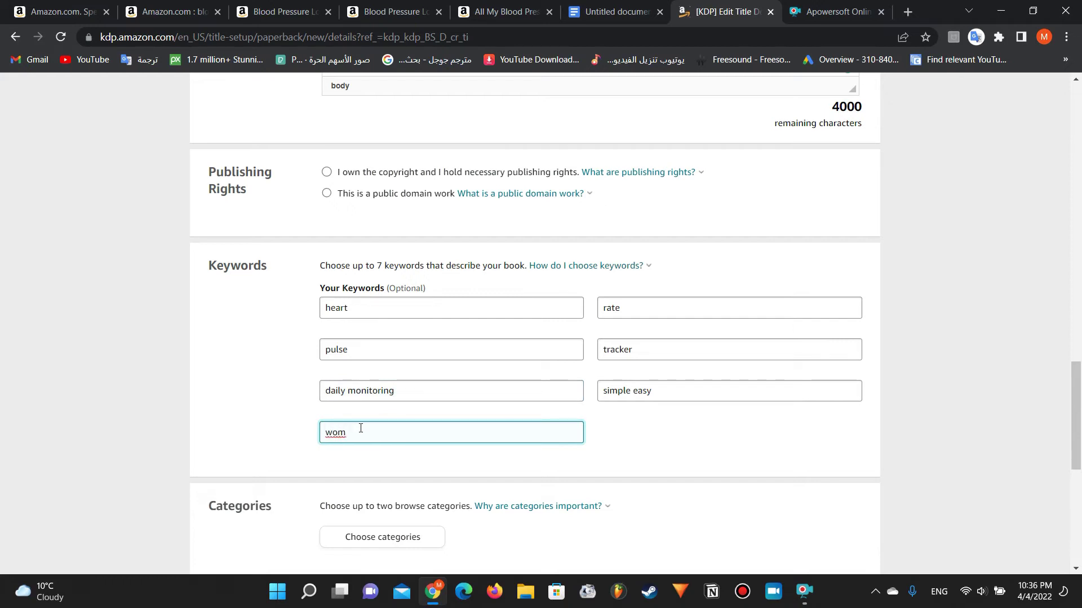
type("men")
key("BackSpace")
key("BackSpace")
key("BackSpace")
type("en")
double_click(332, 431)
left_click(346, 432)
left_click(242, 373)
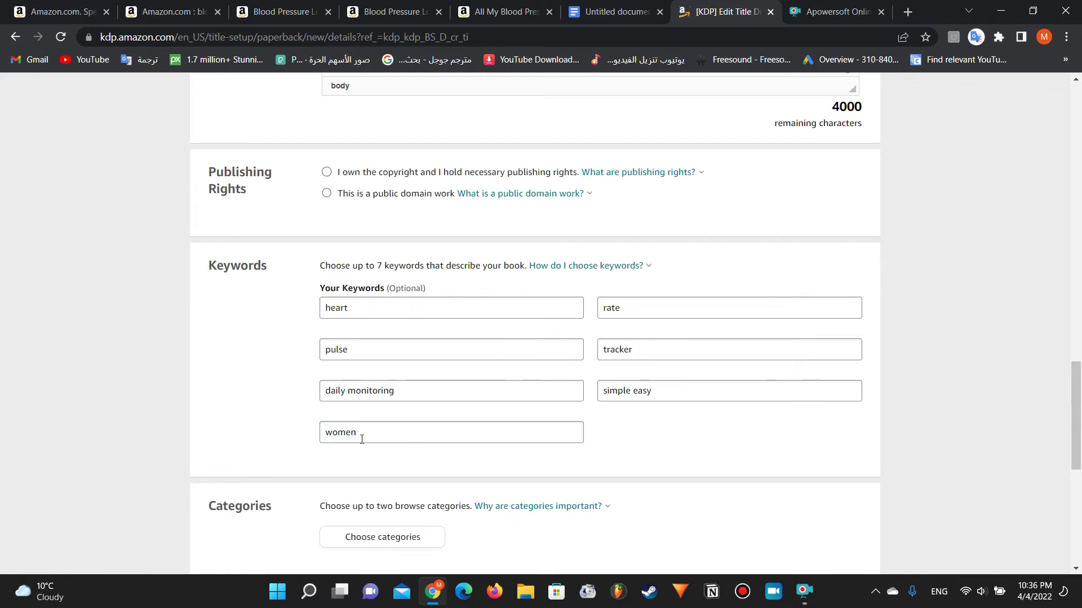
Compare the book title and subtitle wording with the seven keywords, checking "Monitor" against "monitoring", and return to the Google Docs titles
scroll(362, 439, "down", 1)
scroll(363, 437, "up", 1)
scroll(362, 437, "down", 1)
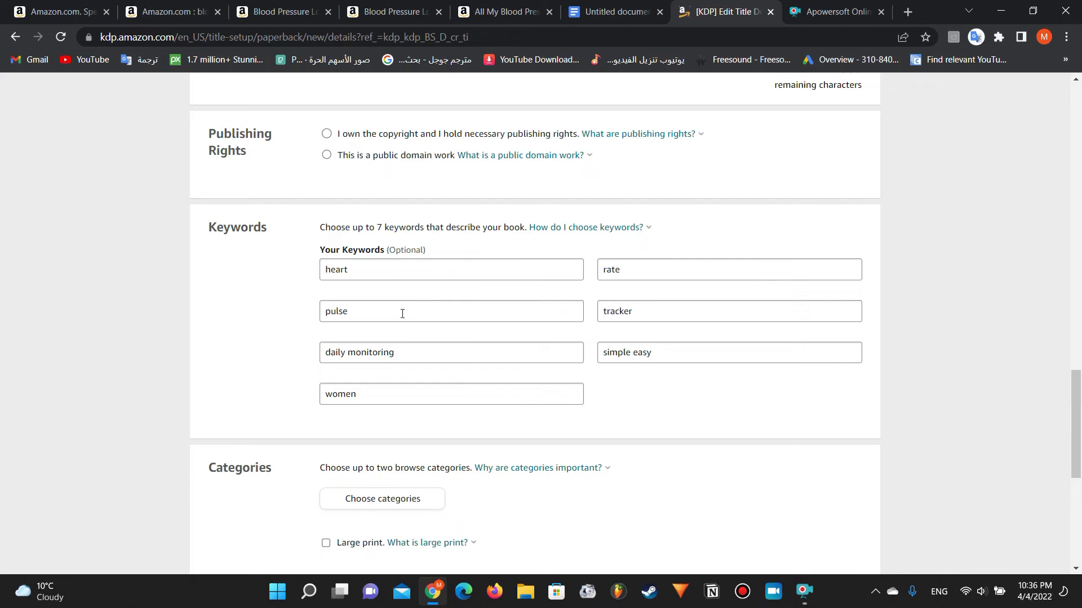
scroll(366, 319, "up", 3)
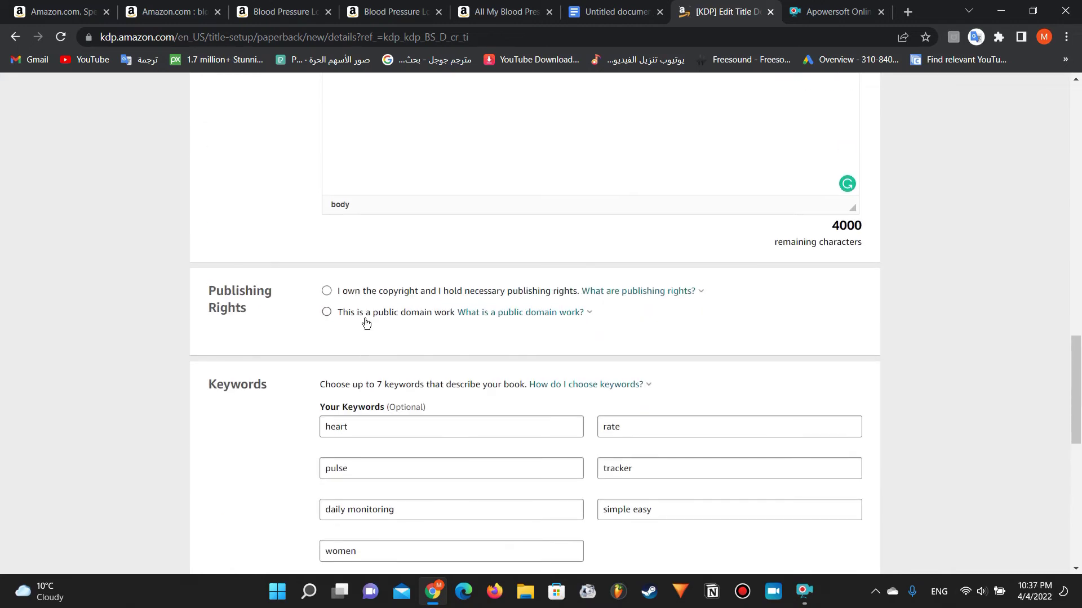
scroll(366, 322, "down", 5)
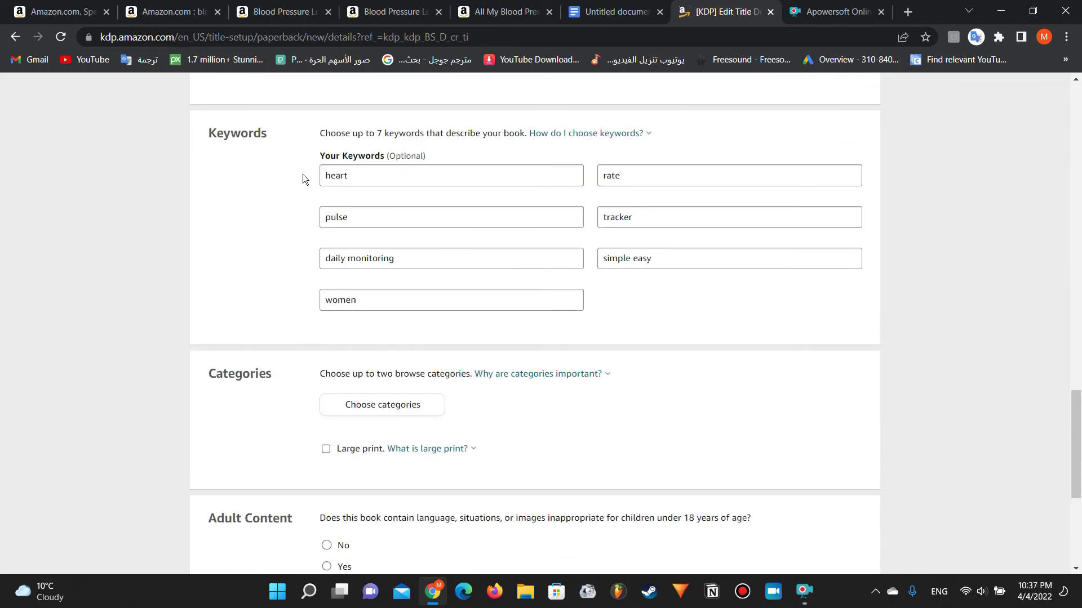
scroll(325, 164, "up", 20)
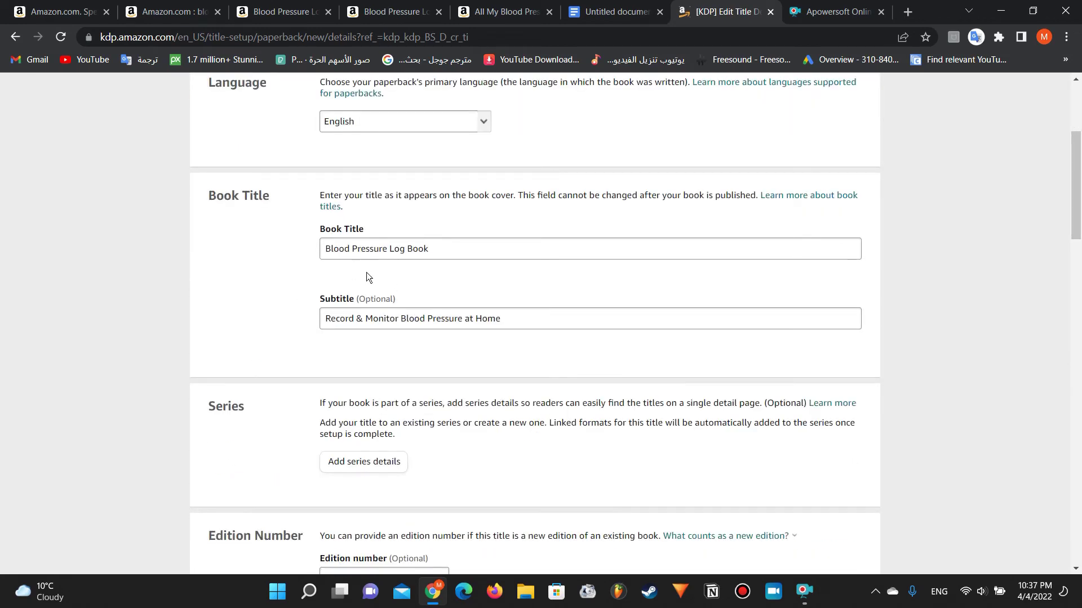
scroll(376, 324, "down", 5)
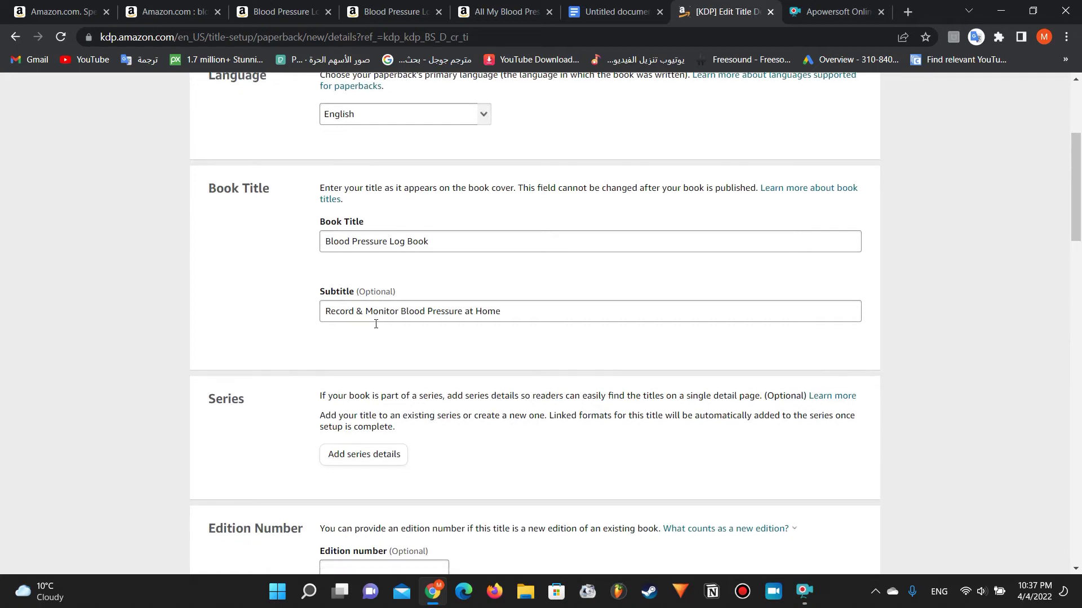
scroll(375, 326, "up", 4)
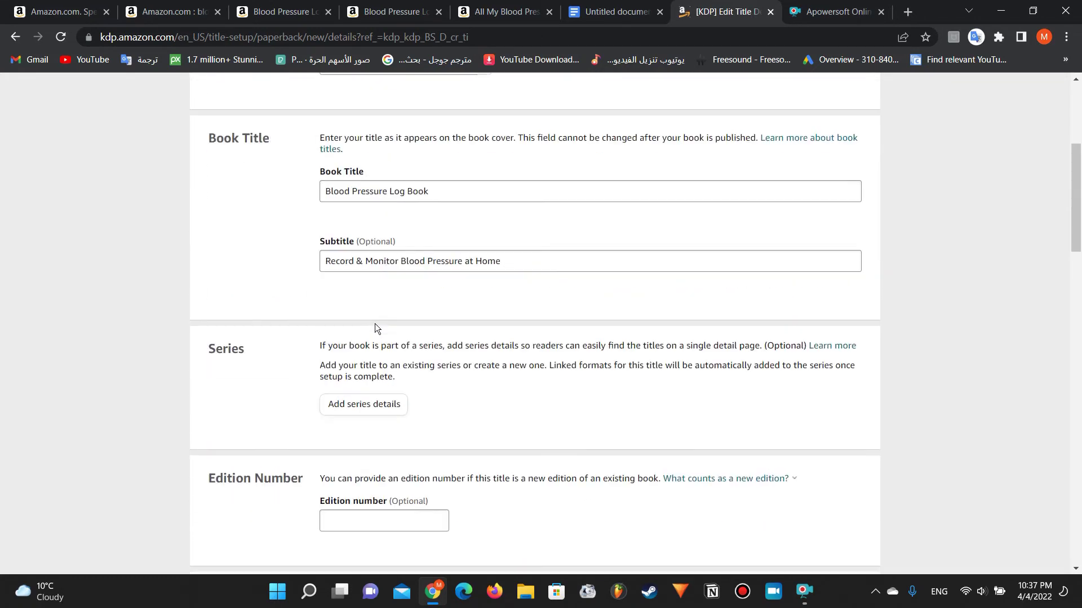
left_click(380, 263)
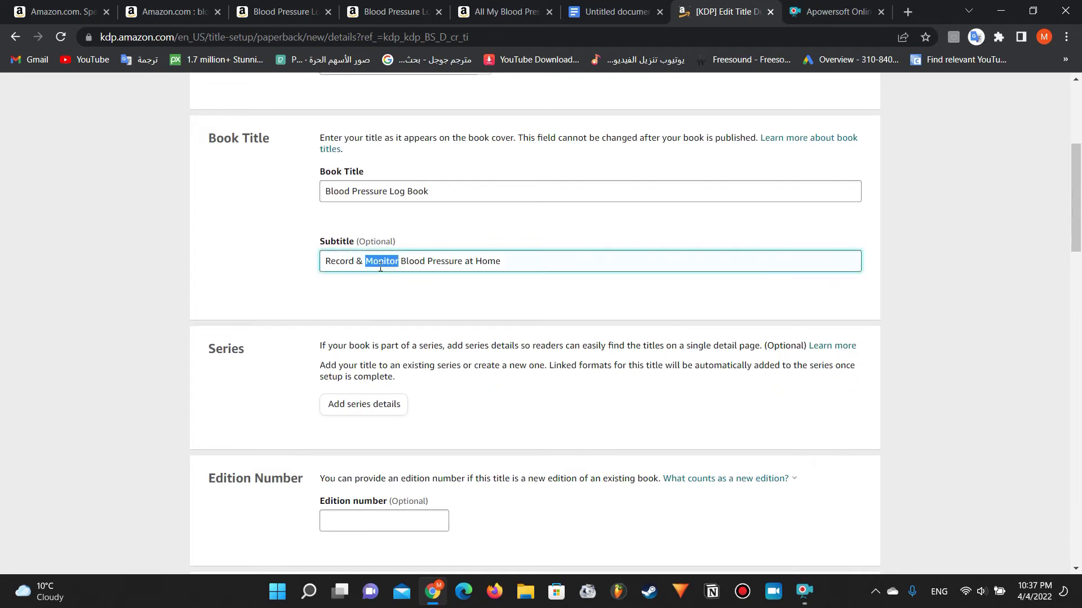
double_click(380, 263)
scroll(380, 266, "down", 20)
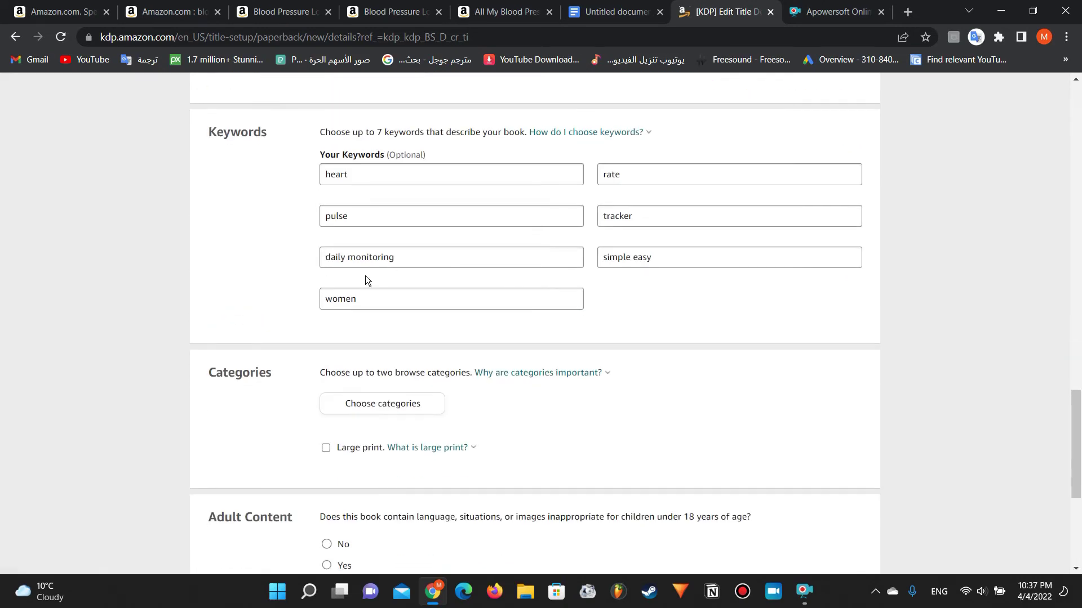
double_click(367, 258)
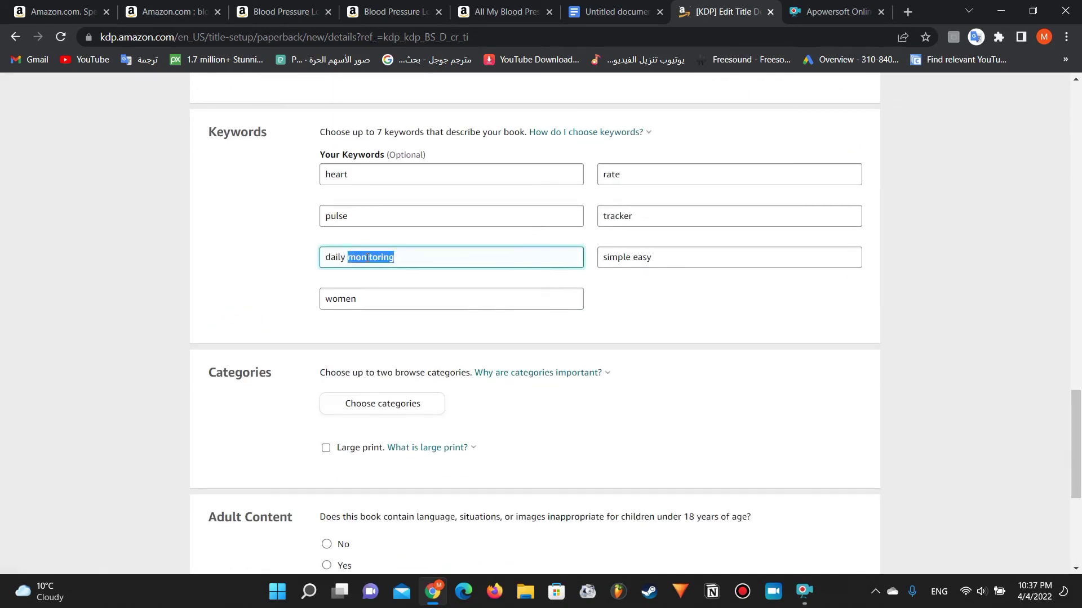
left_click(262, 266)
scroll(262, 266, "up", 5)
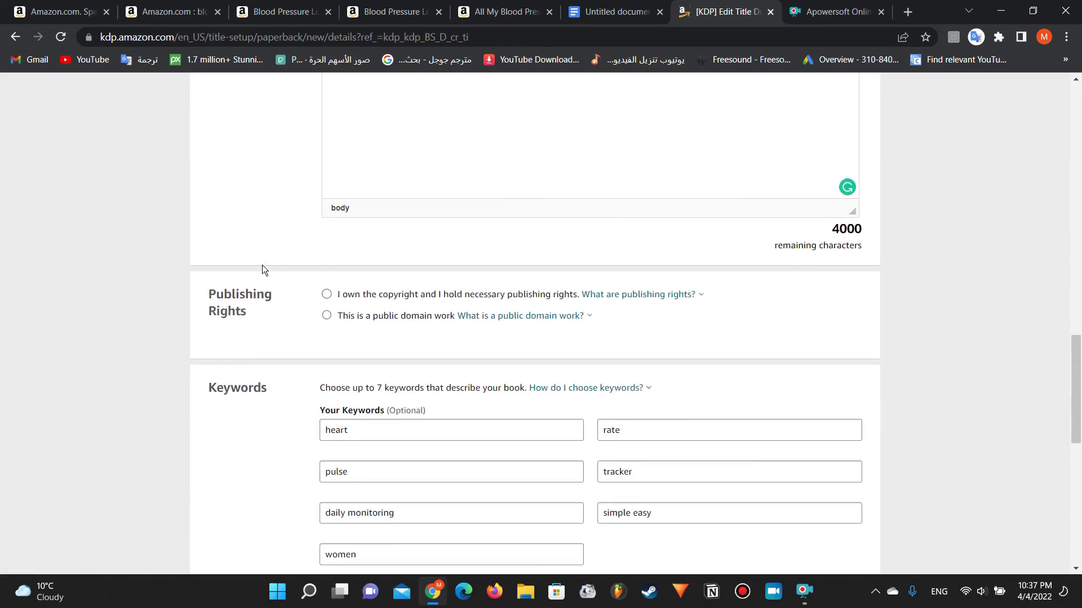
scroll(262, 265, "up", 10)
left_click(641, 5)
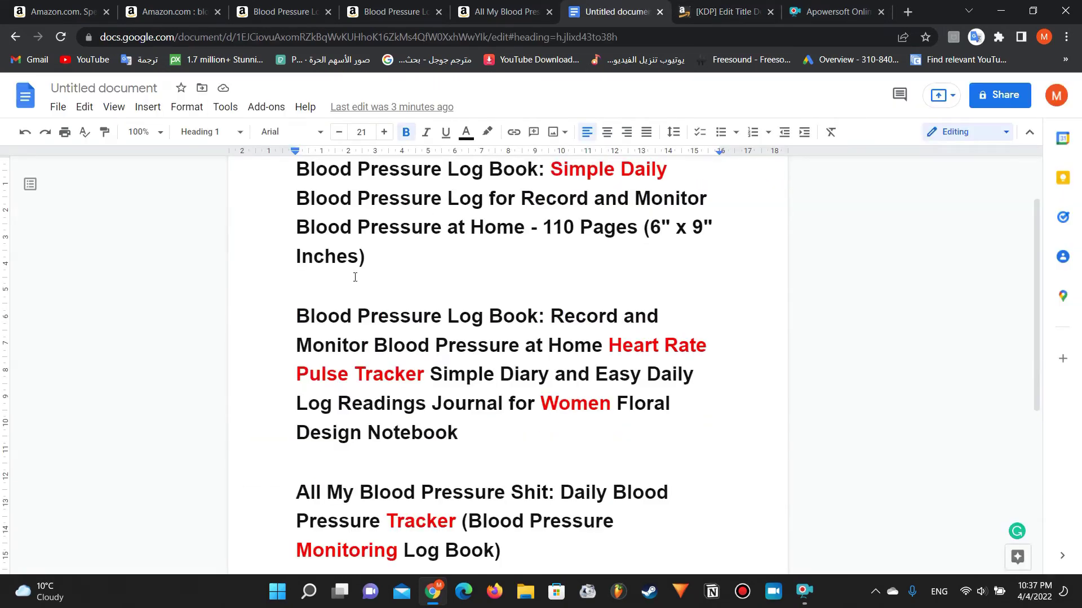
Review the book title and subtitle on the KDP details page and continue to the empty description section
left_click(724, 11)
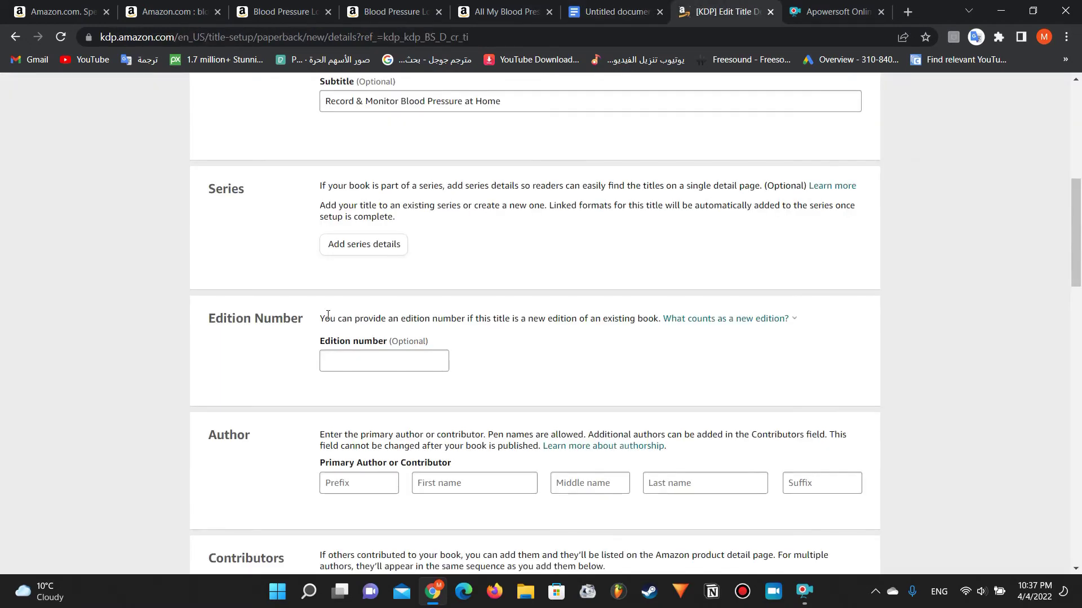
scroll(142, 414, "up", 7)
scroll(143, 414, "down", 4)
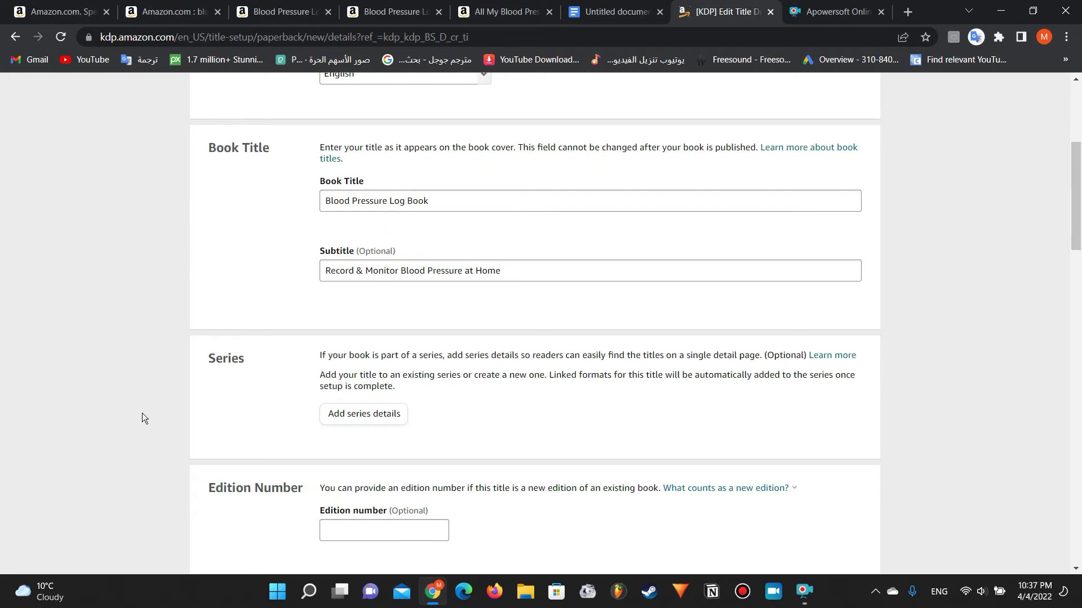
scroll(142, 414, "down", 10)
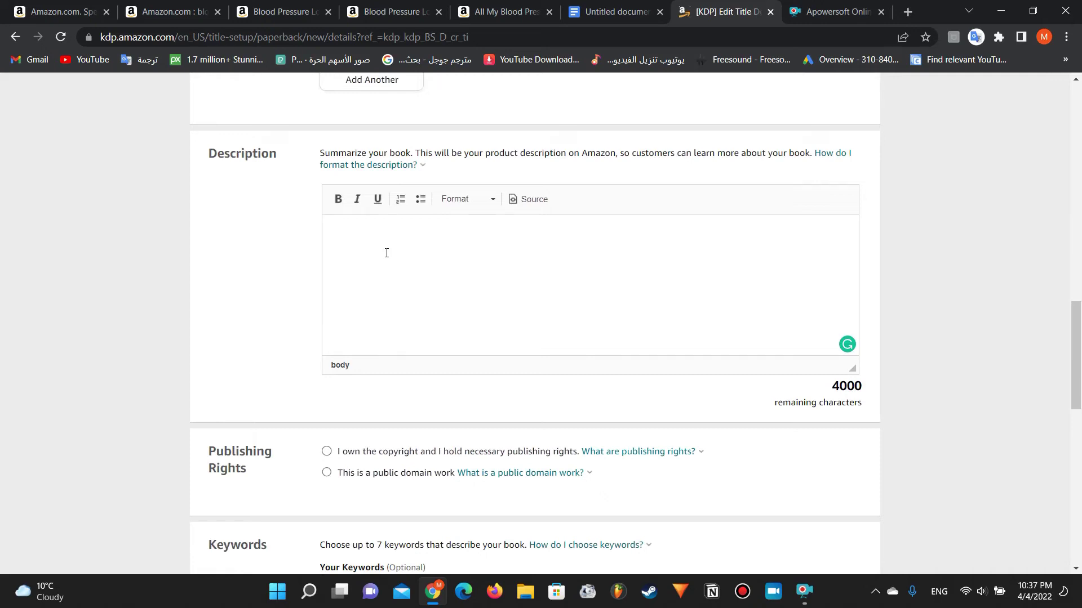
Open the best-selling blood pressure log book's Amazon page from the competitor listings and read its full expanded description
left_click(170, 13)
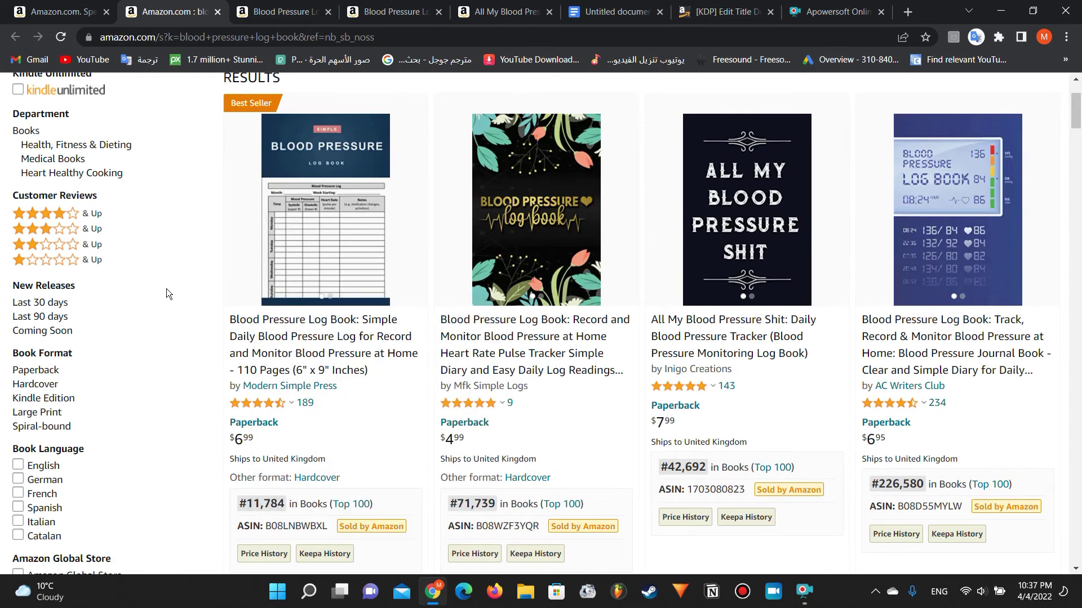
scroll(166, 288, "down", 2)
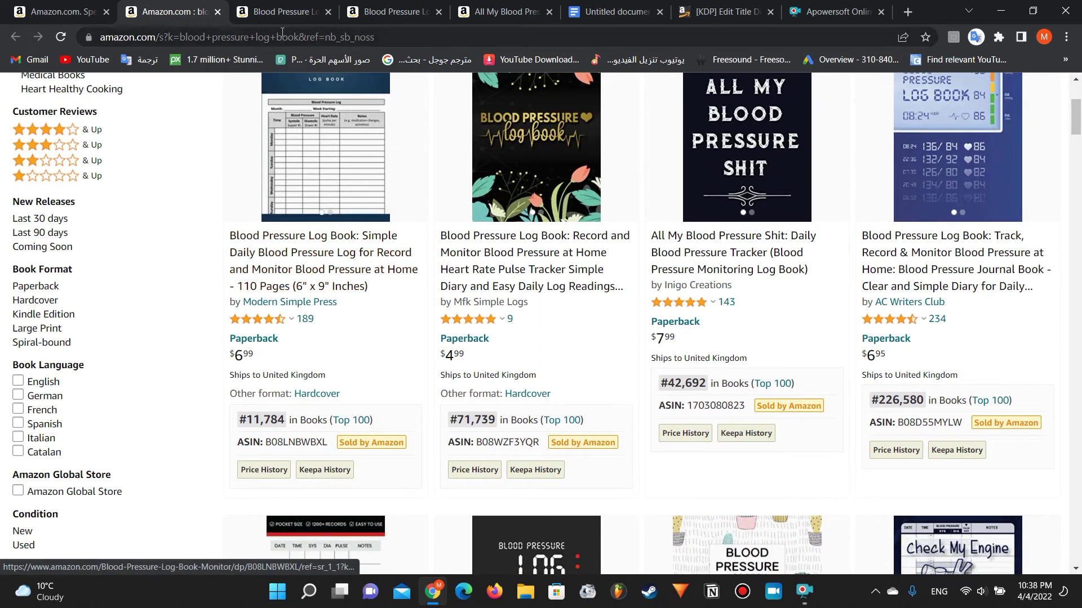
left_click(278, 13)
left_click(267, 242)
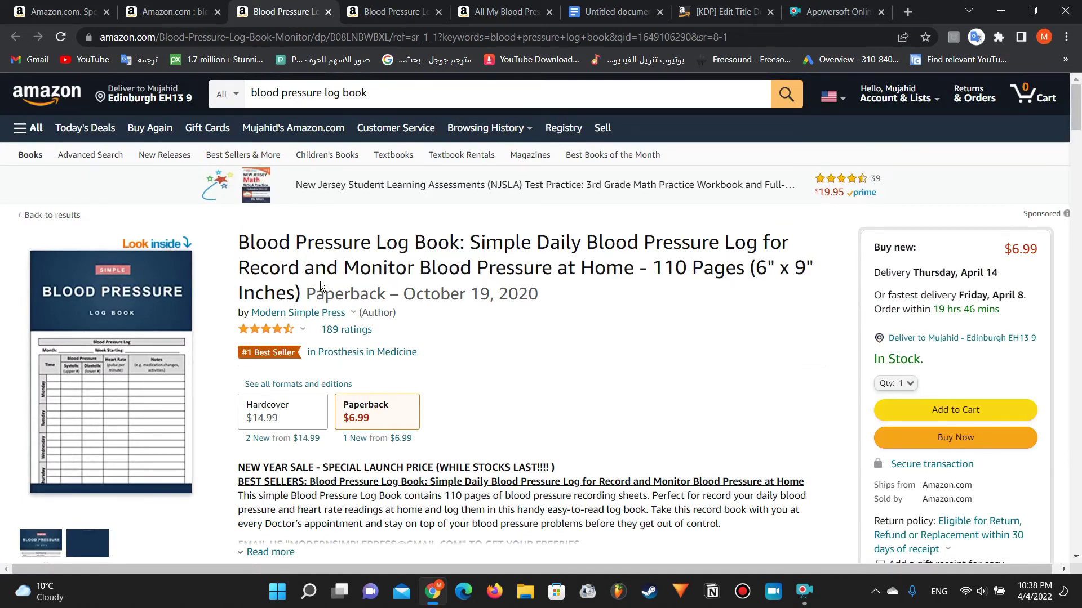
scroll(338, 285, "down", 4)
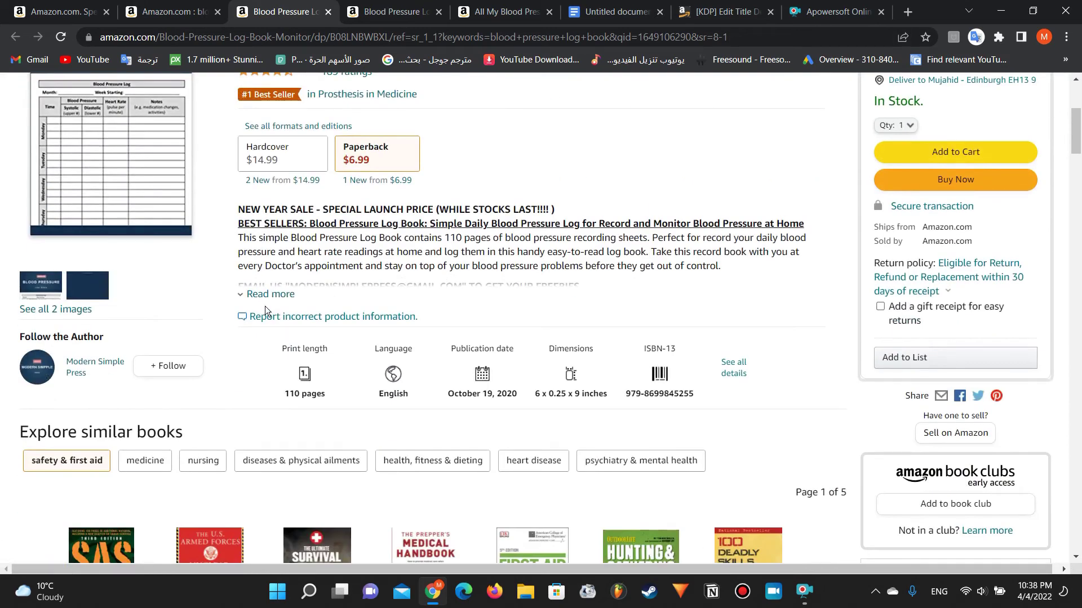
left_click(271, 295)
scroll(272, 296, "up", 3)
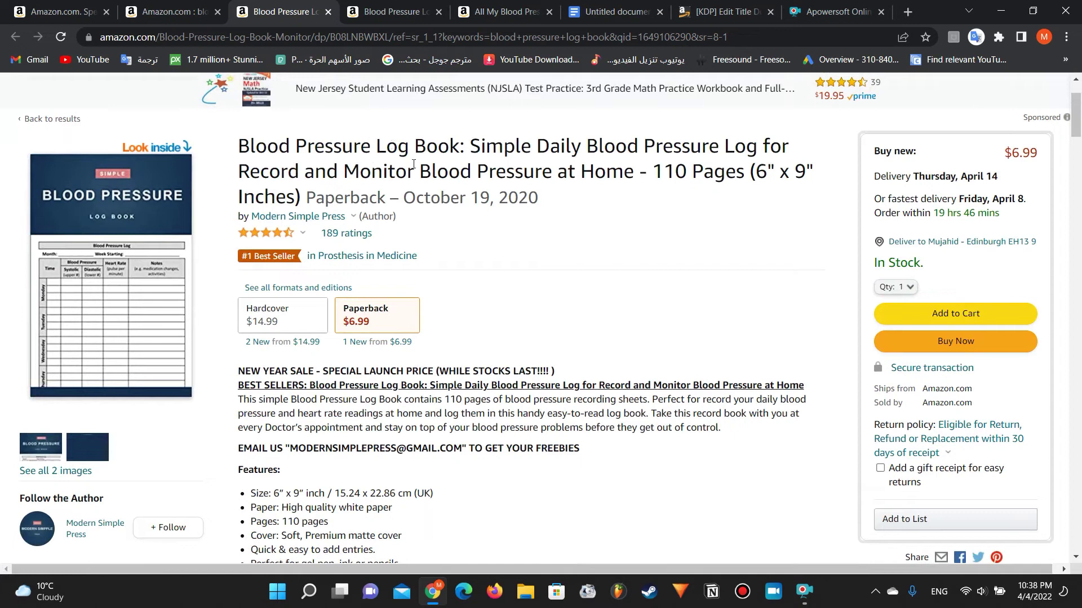
scroll(278, 353, "down", 2)
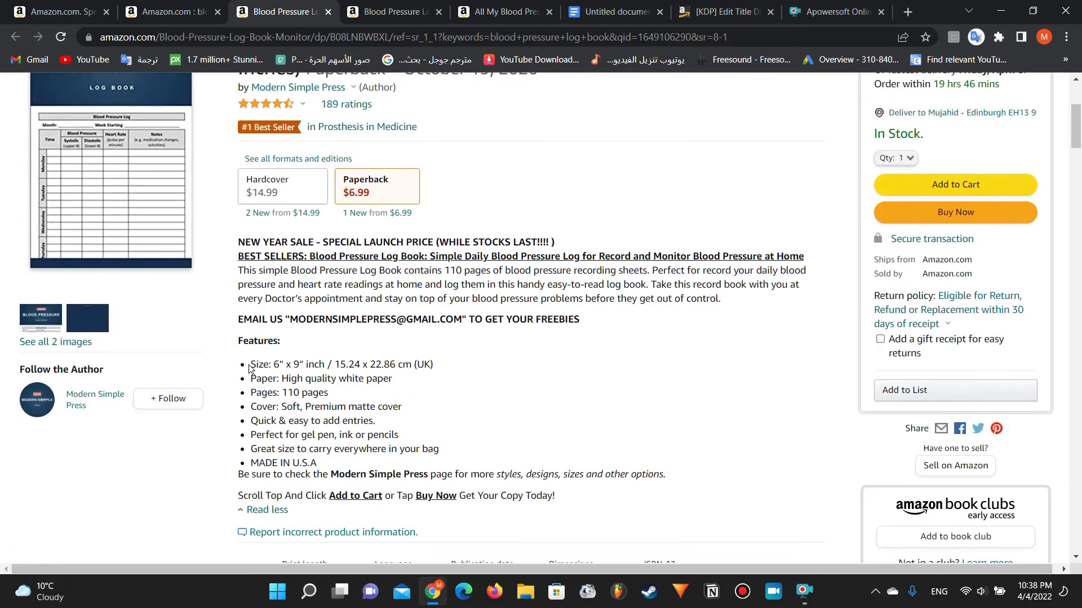
Copy the ISBN-13 number from the best seller's product details
scroll(331, 302, "down", 18)
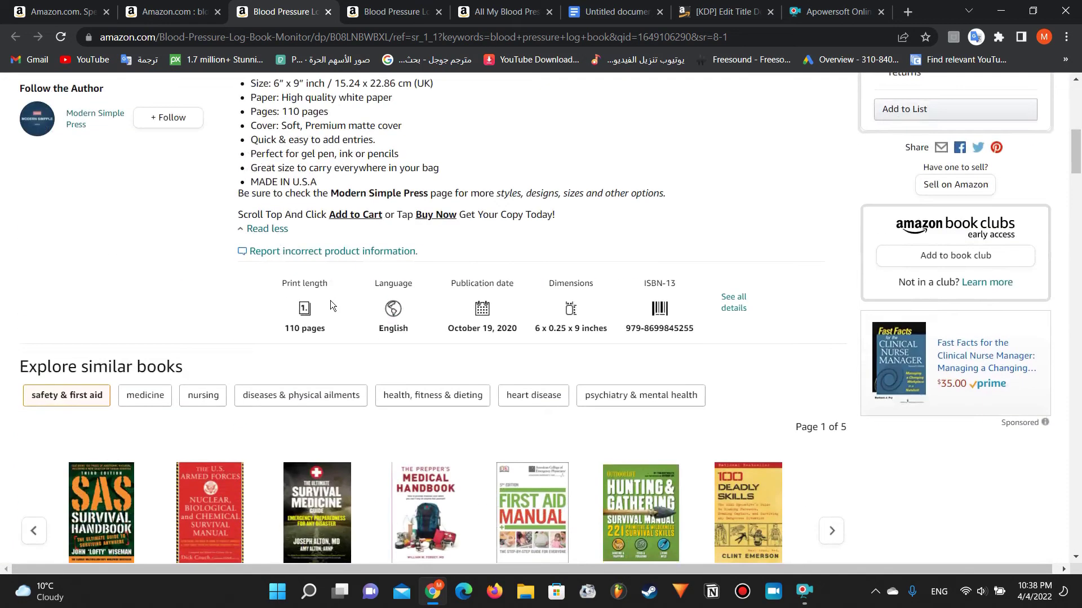
scroll(331, 305, "up", 1)
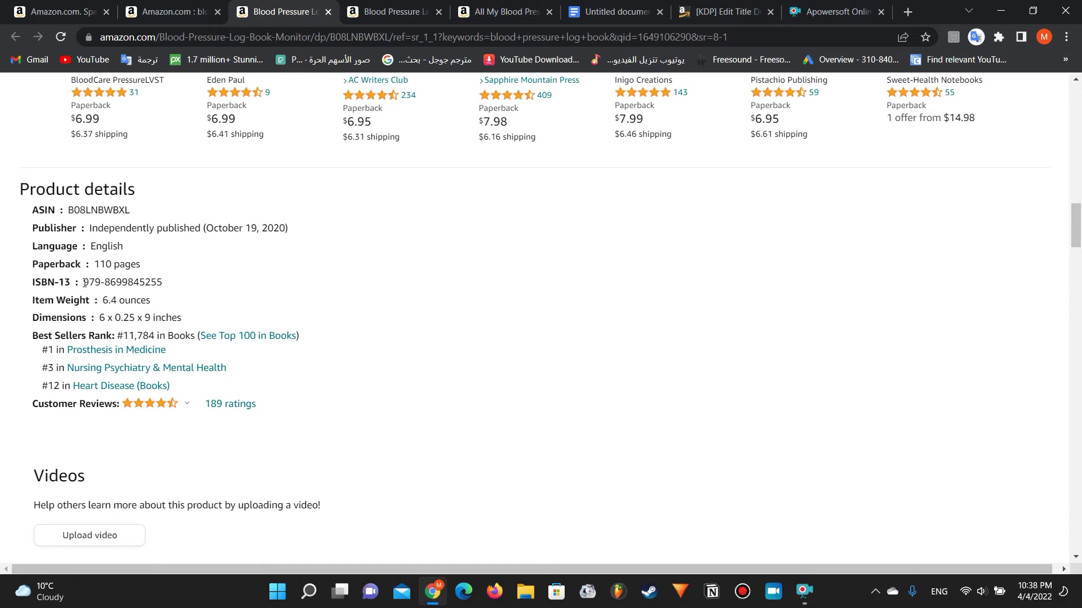
left_click_drag(84, 283, 164, 289)
key("ctrl+c")
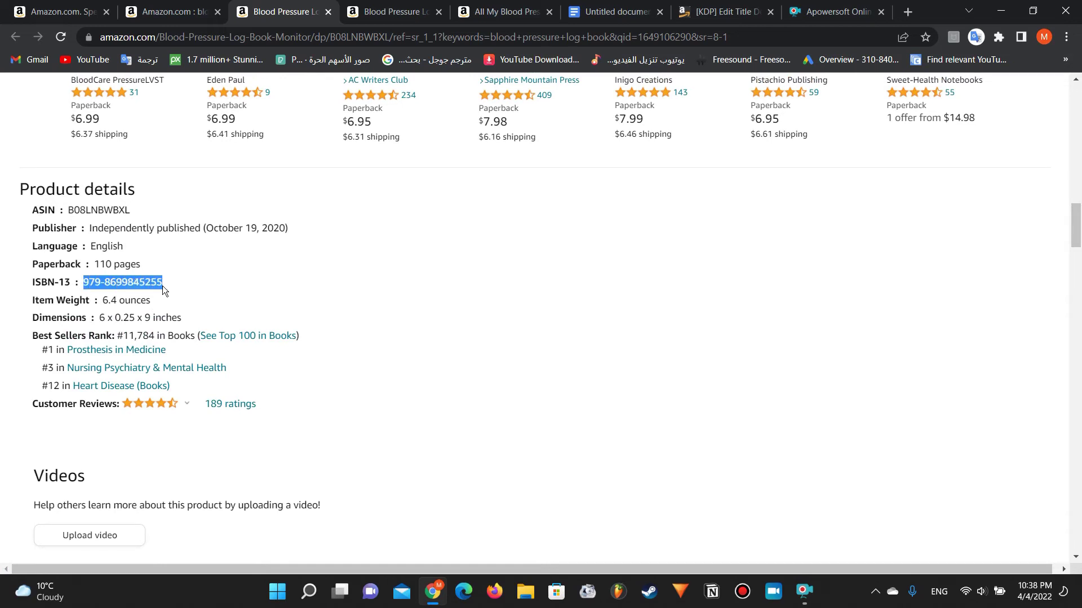
Enter the copied ISBN-13 followed by "+" as an Amazon search query on the home page
left_click(45, 8)
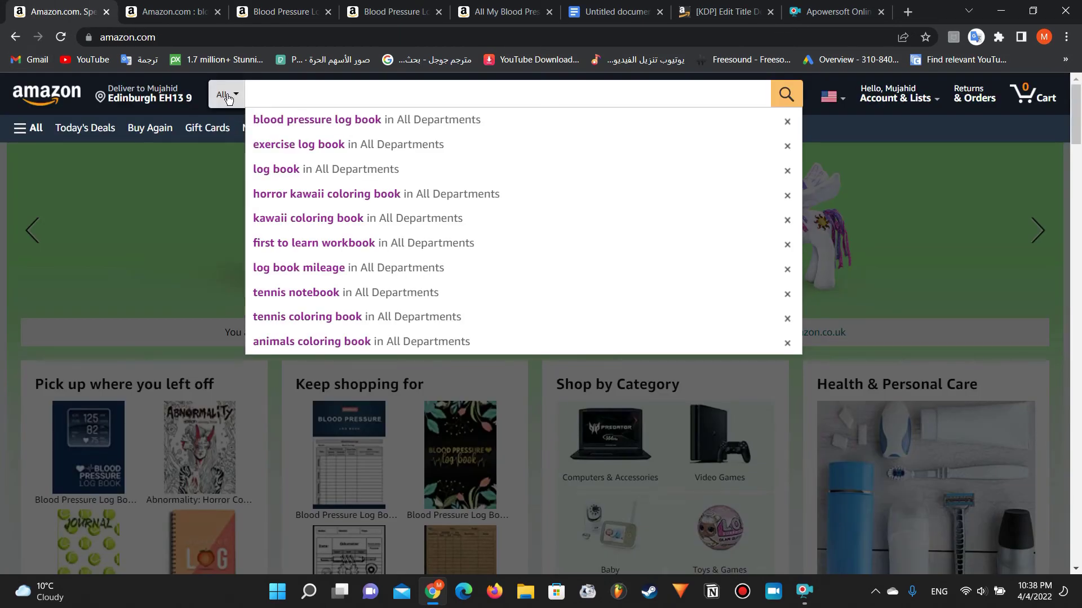
left_click(274, 93)
key("ctrl+v")
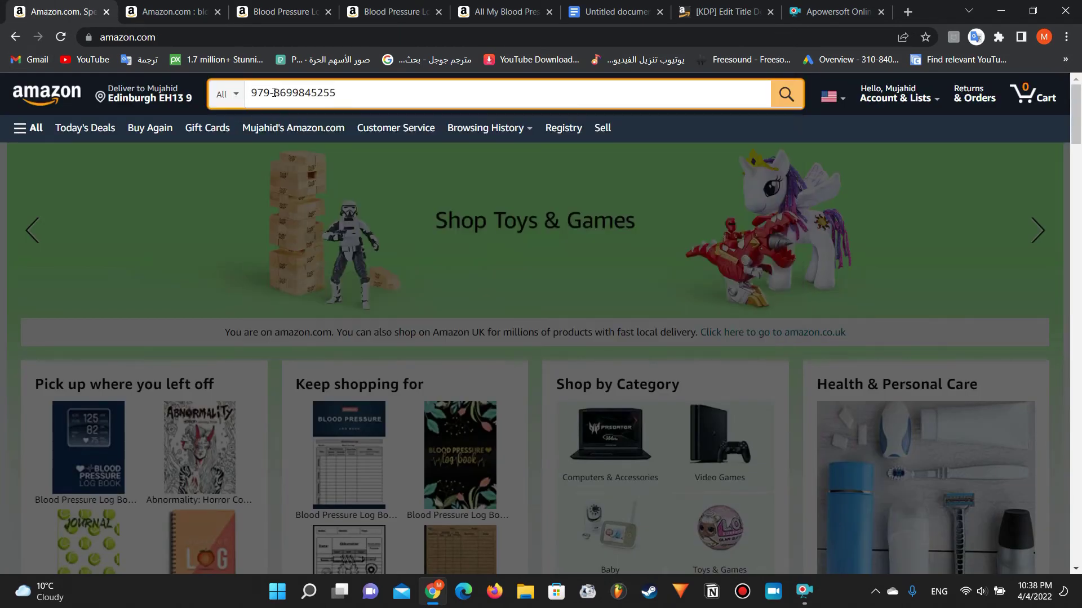
type("+")
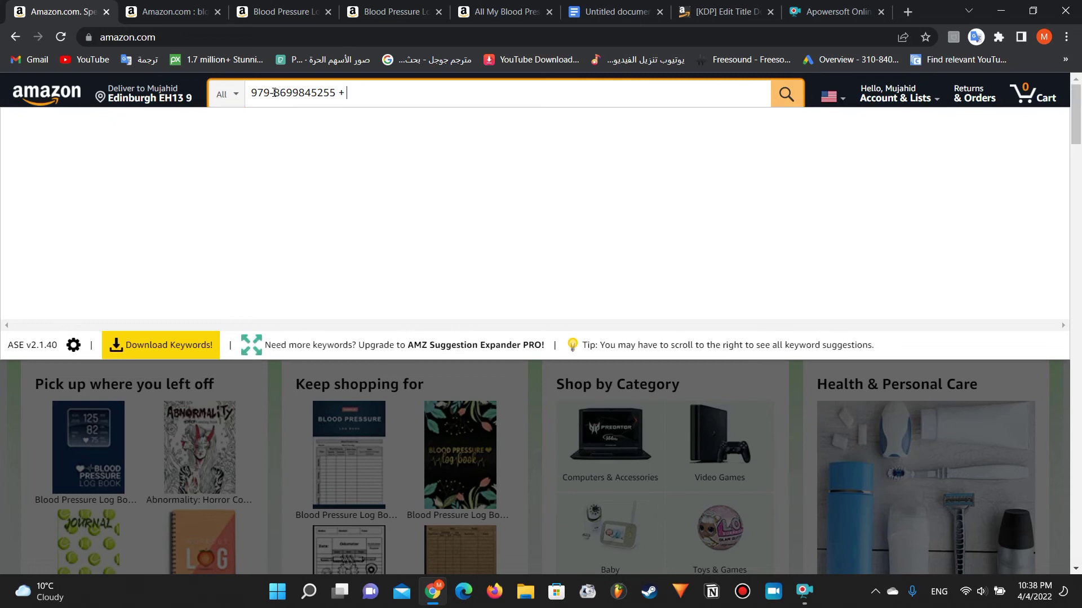
Place the best seller's browser tab directly beside the Amazon search tab and go back to the product title
left_click(172, 11)
left_click_drag(258, 5, 172, 6)
scroll(151, 208, "up", 4)
scroll(151, 207, "up", 15)
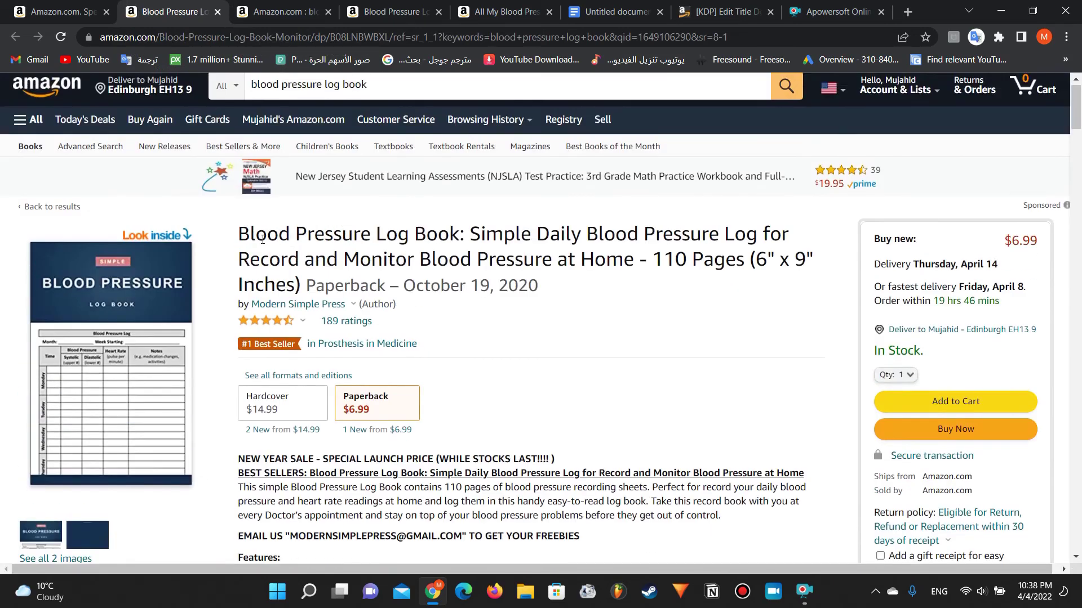
left_click(71, 10)
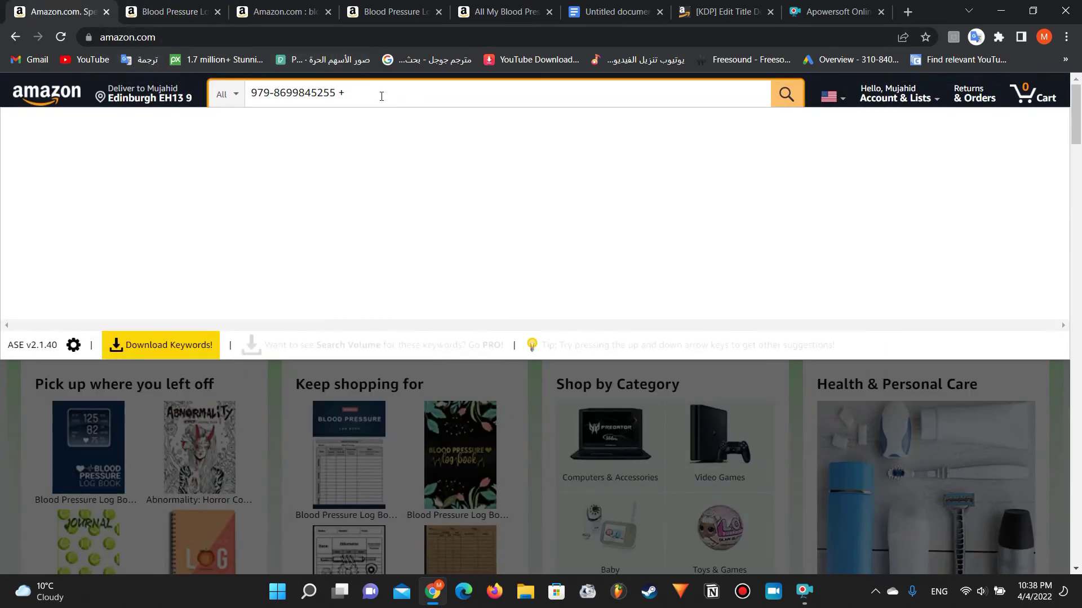
type("blood")
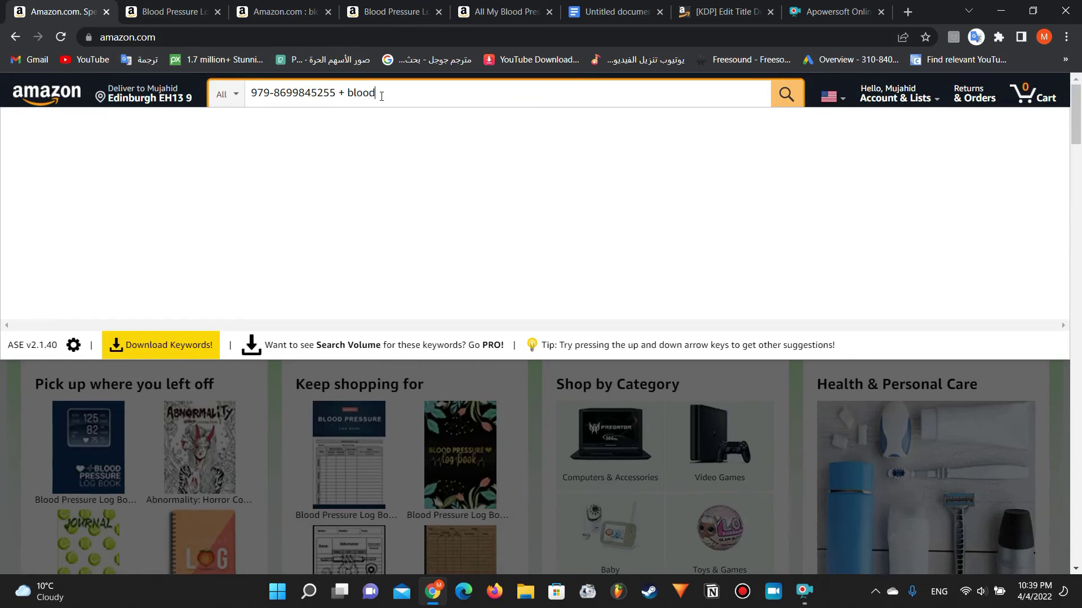
key("Return")
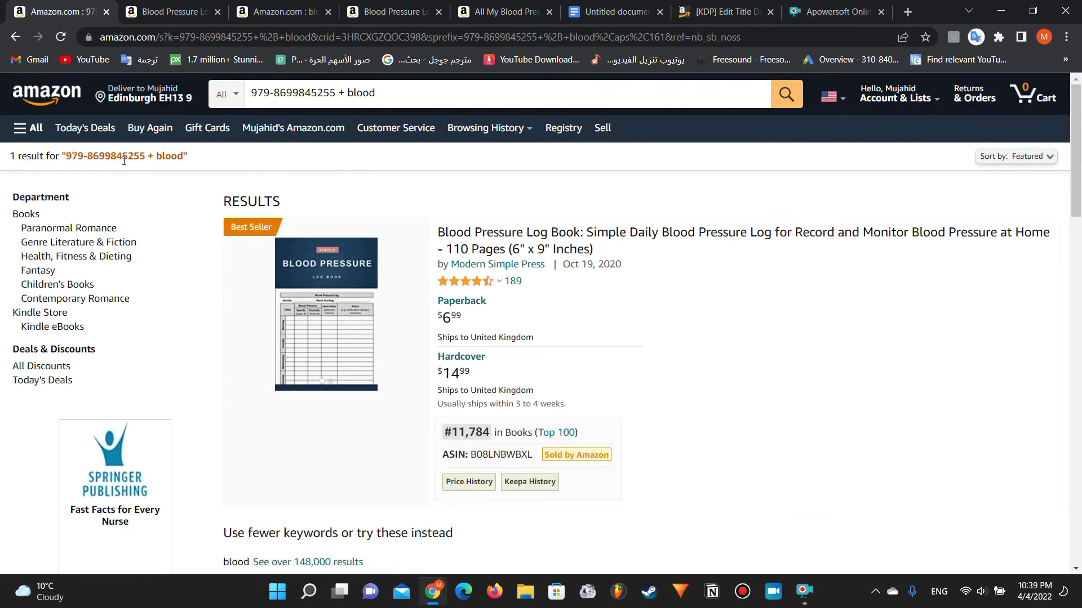
left_click(163, 10)
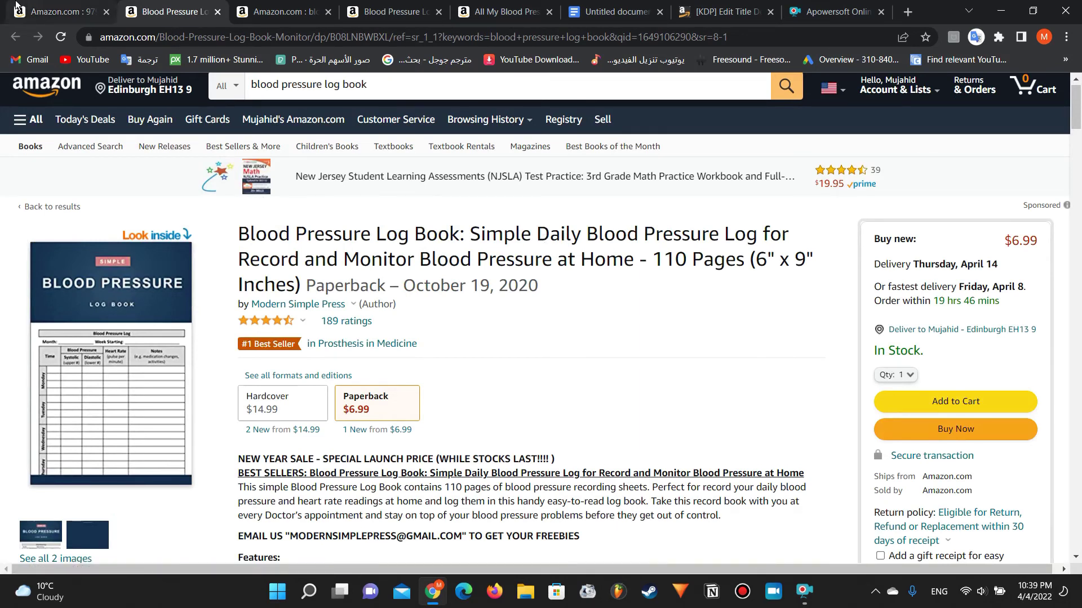
left_click(59, 11)
left_click(393, 100)
key("BackSpace")
key("BackSpace")
key("BackSpace")
key("BackSpace")
key("BackSpace")
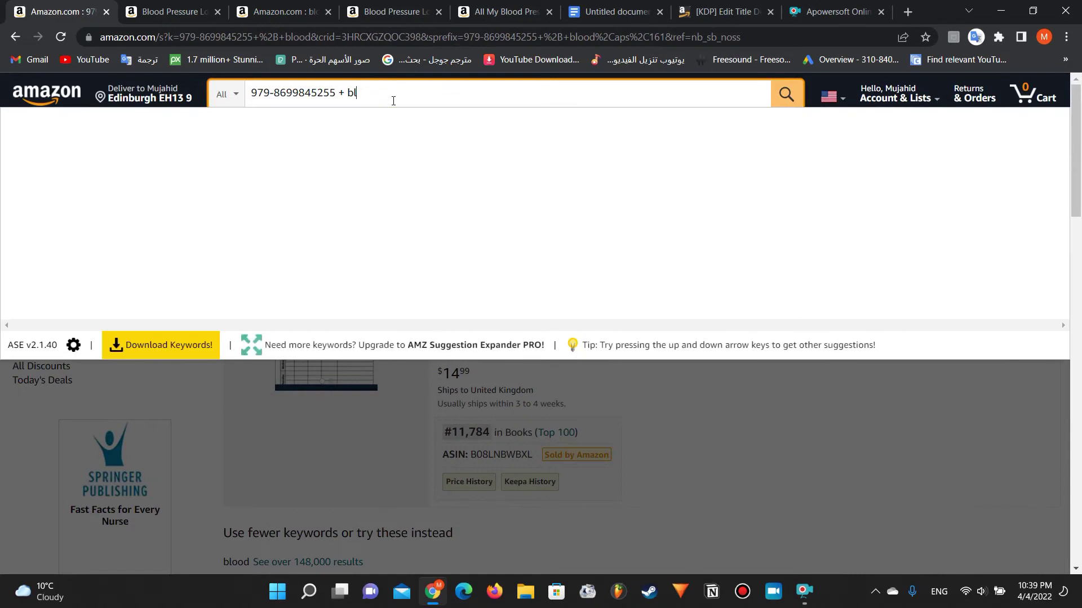
type("daily")
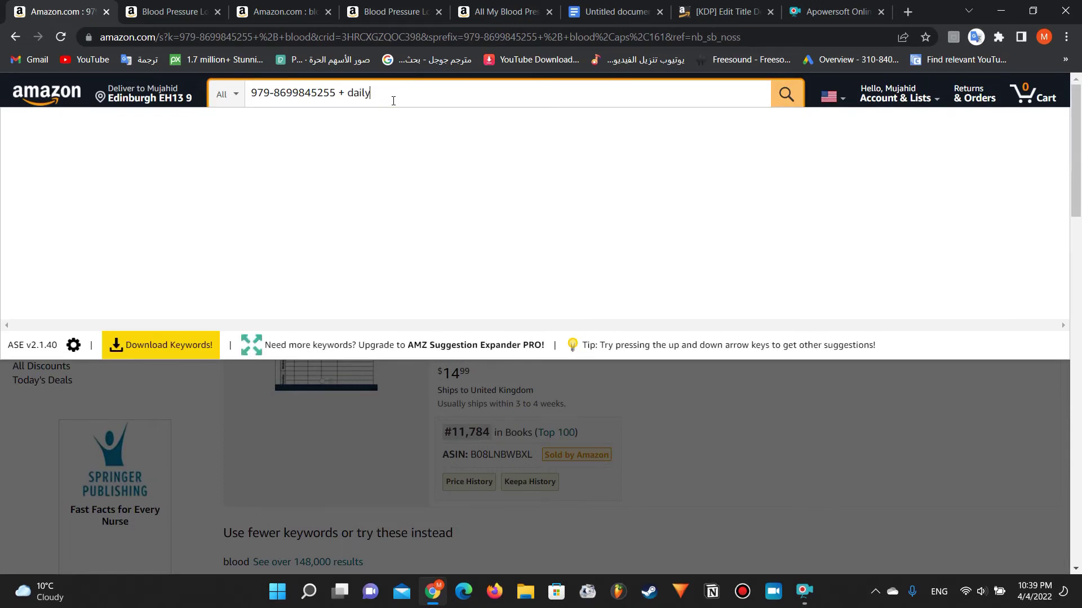
key("Return")
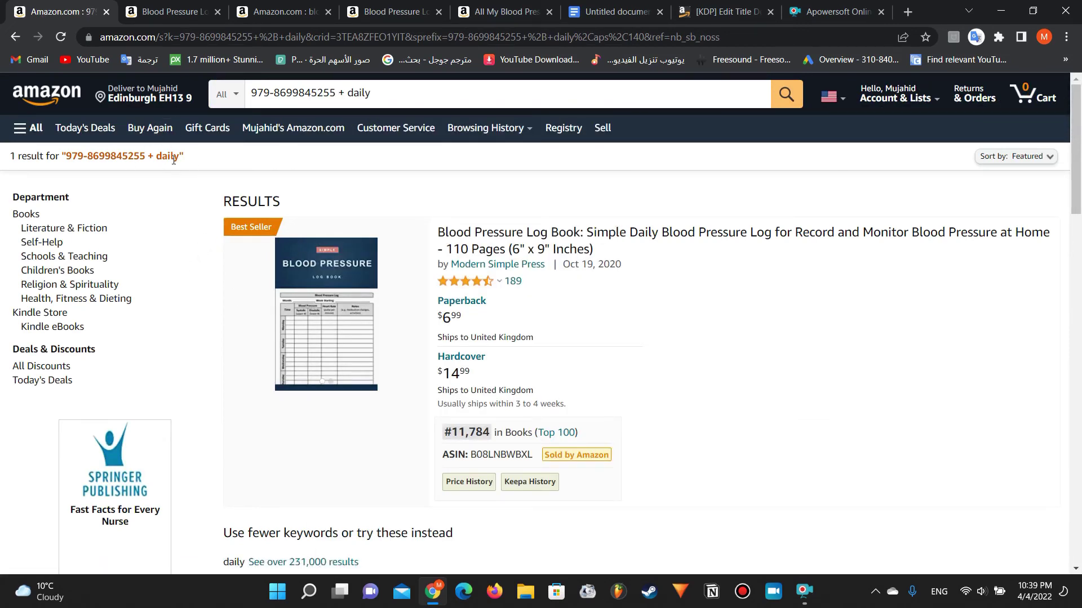
Return to the best seller's page and select the word "Home" in its title as the next test word
left_click(172, 11)
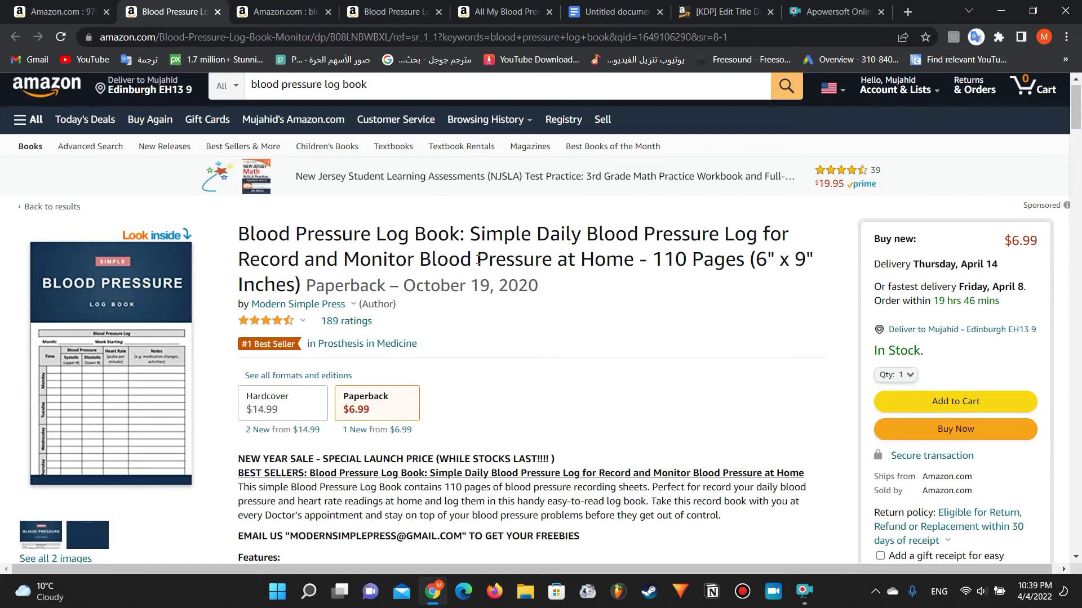
scroll(311, 211, "up", 1)
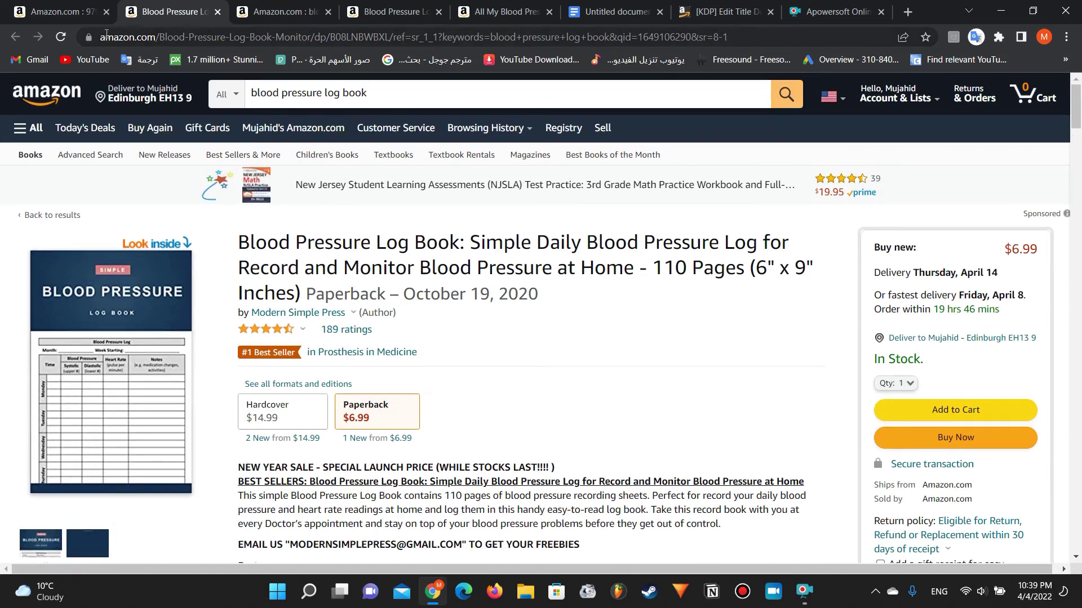
scroll(312, 245, "down", 1)
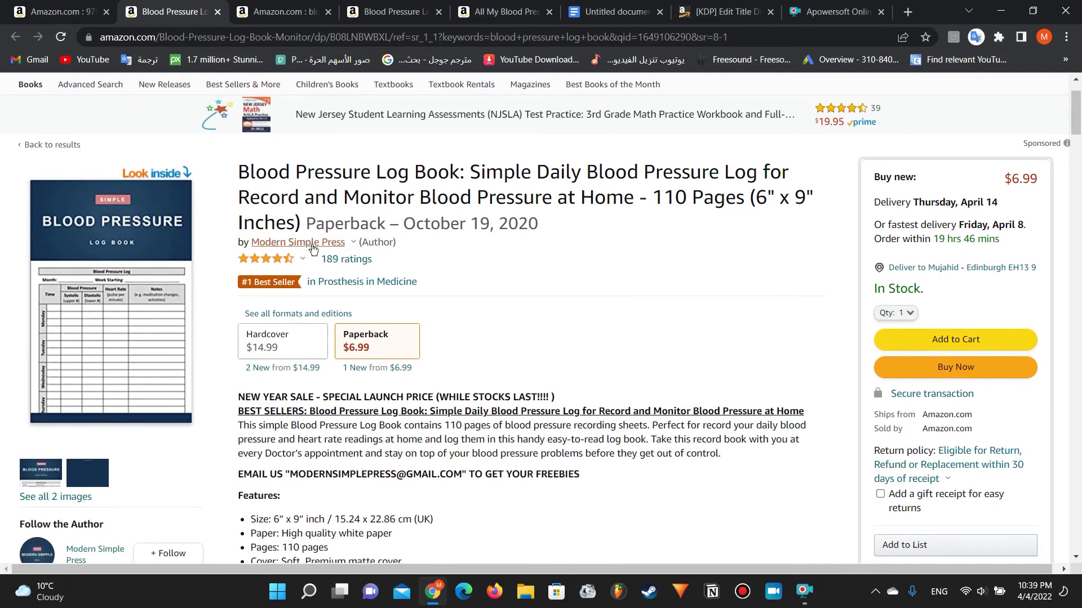
double_click(608, 199)
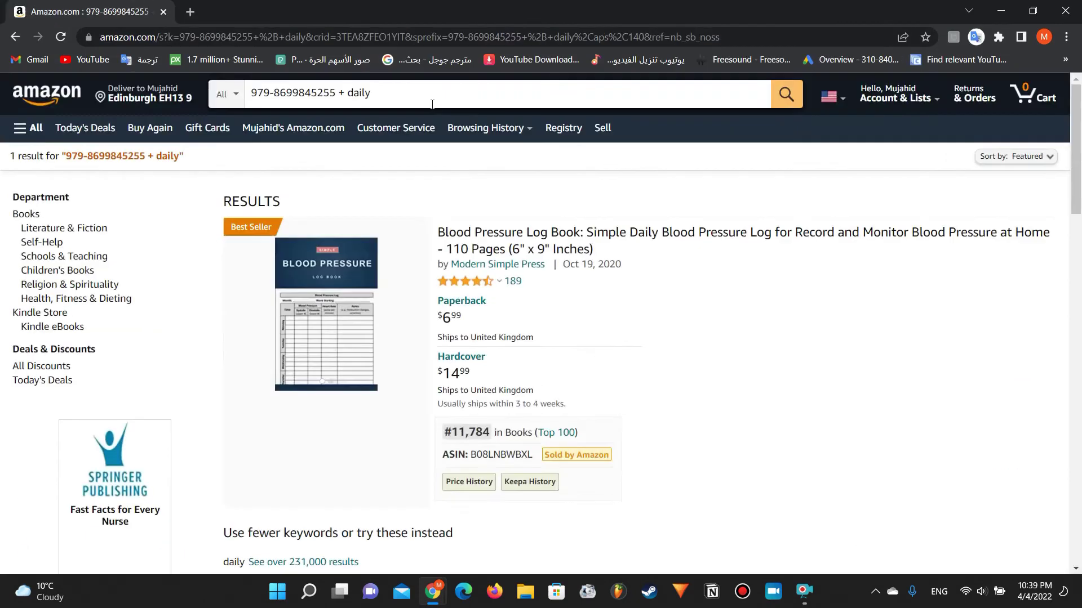
left_click(399, 99)
key("BackSpace")
key("BackSpace")
key("BackSpace")
key("BackSpace")
key("BackSpace")
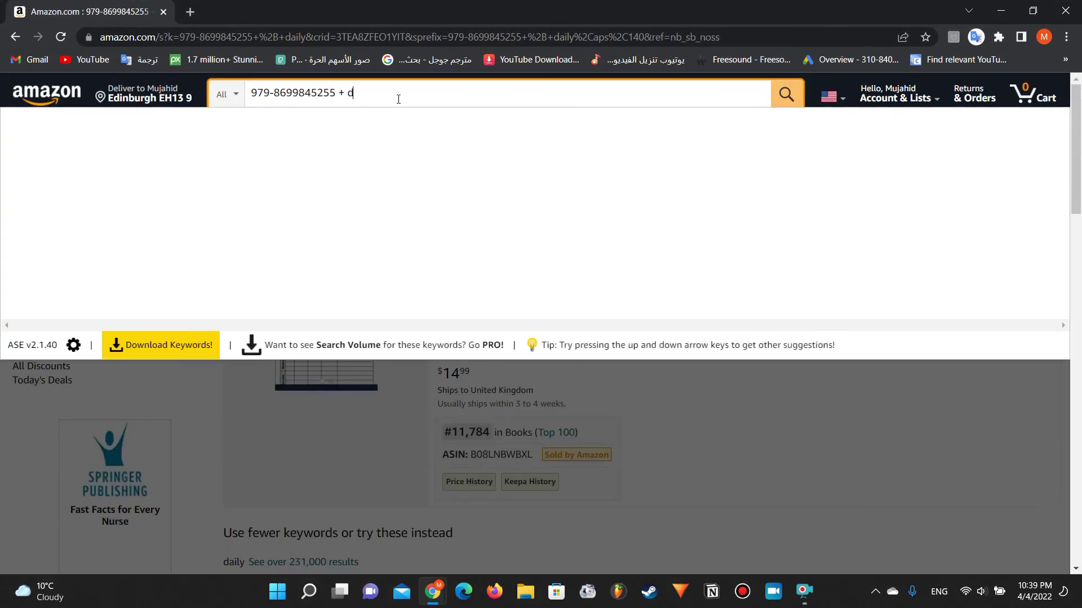
type("home")
key("Return")
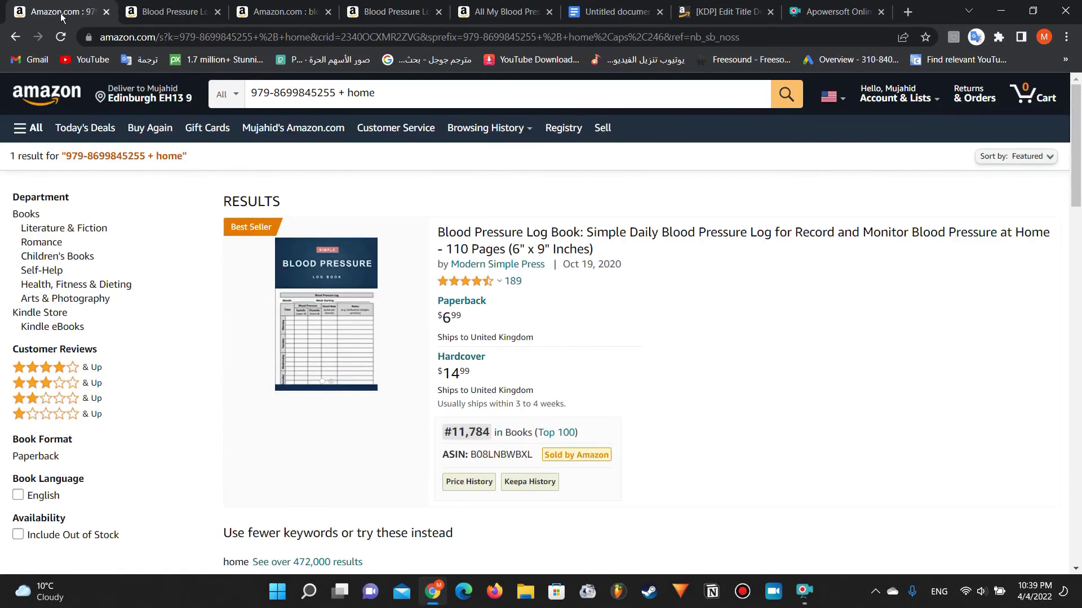
Copy the word "appointment" from the best seller's description
left_click(166, 11)
scroll(310, 215, "down", 2)
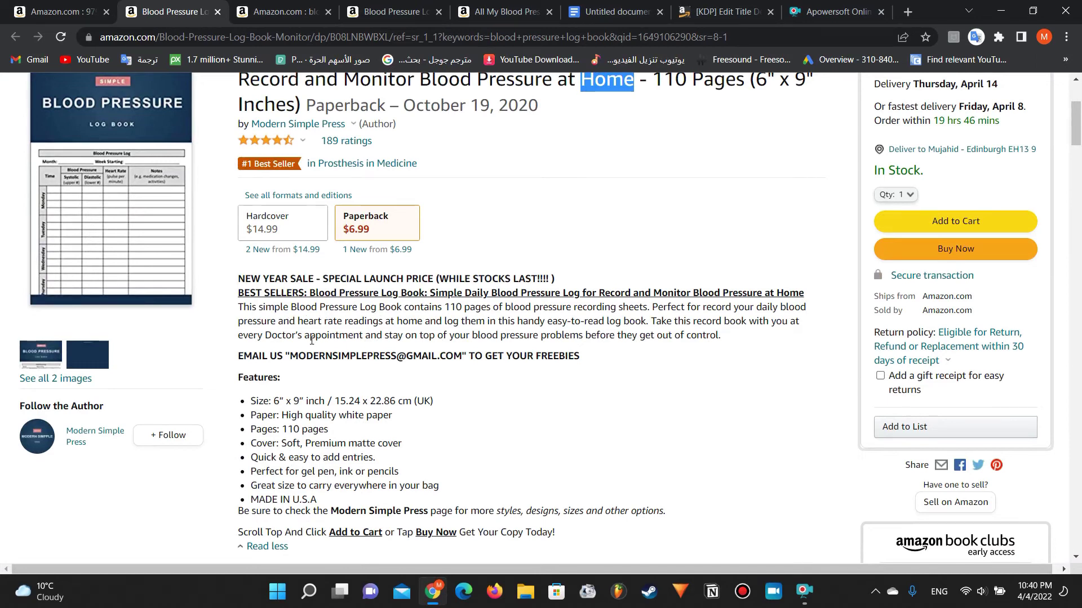
left_click_drag(304, 336, 364, 339)
key("ctrl+c")
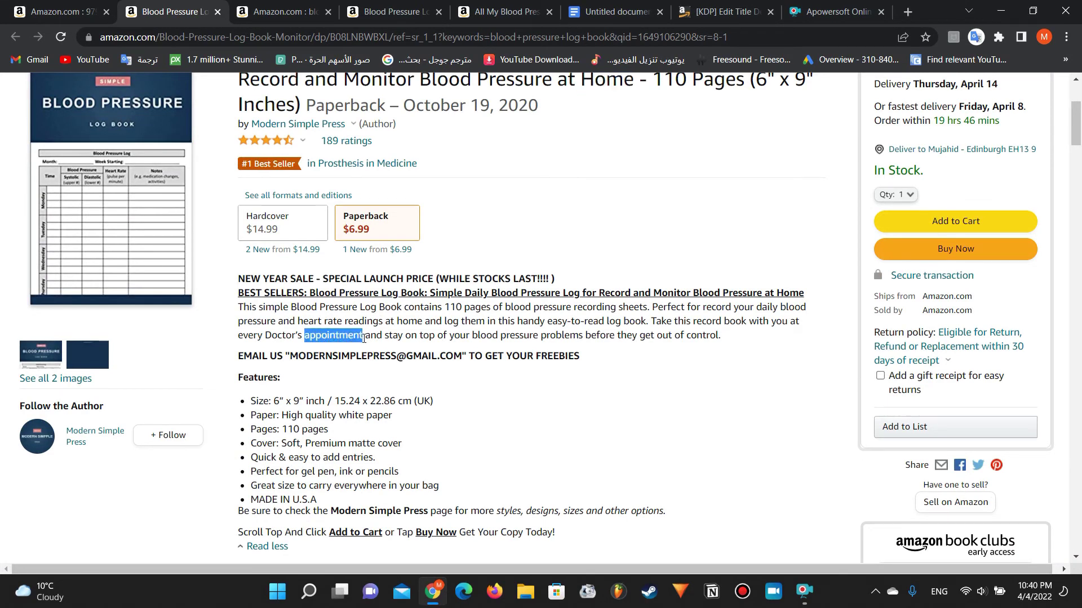
left_click(57, 11)
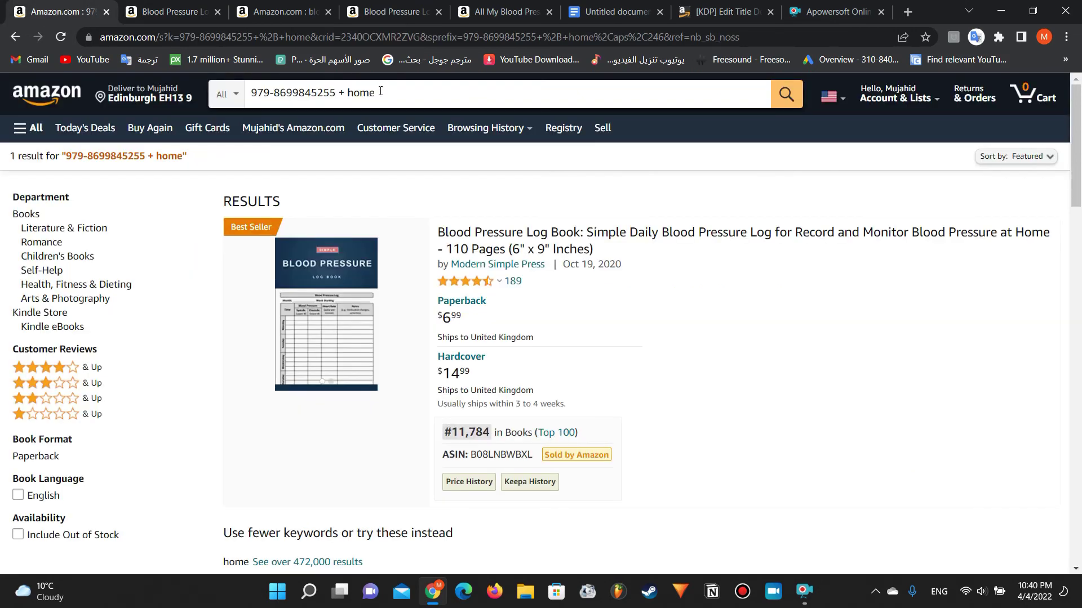
left_click(380, 92)
key("BackSpace")
key("BackSpace")
key("BackSpace")
key("BackSpace")
key("ctrl+v")
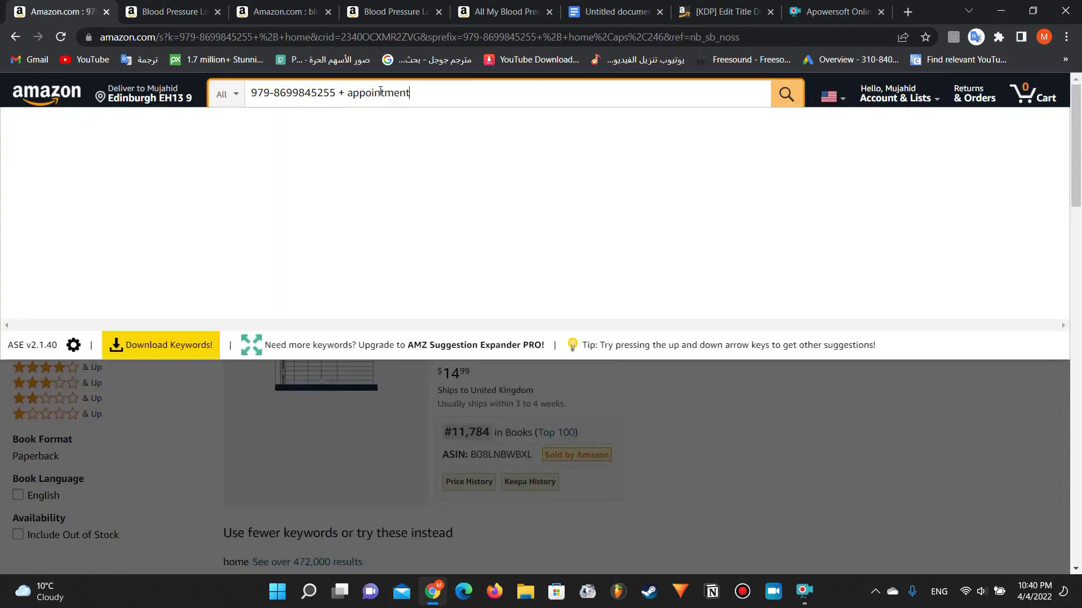
key("Return")
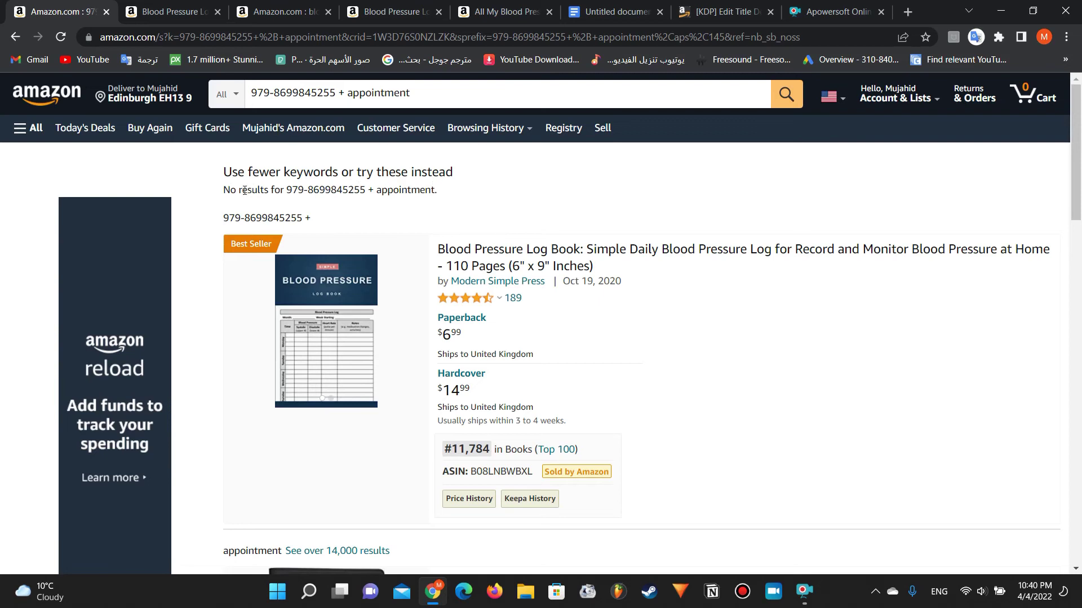
Examine the message above the "appointment" search results and return to the best seller's description
left_click_drag(230, 192, 430, 192)
left_click(377, 195)
left_click(167, 7)
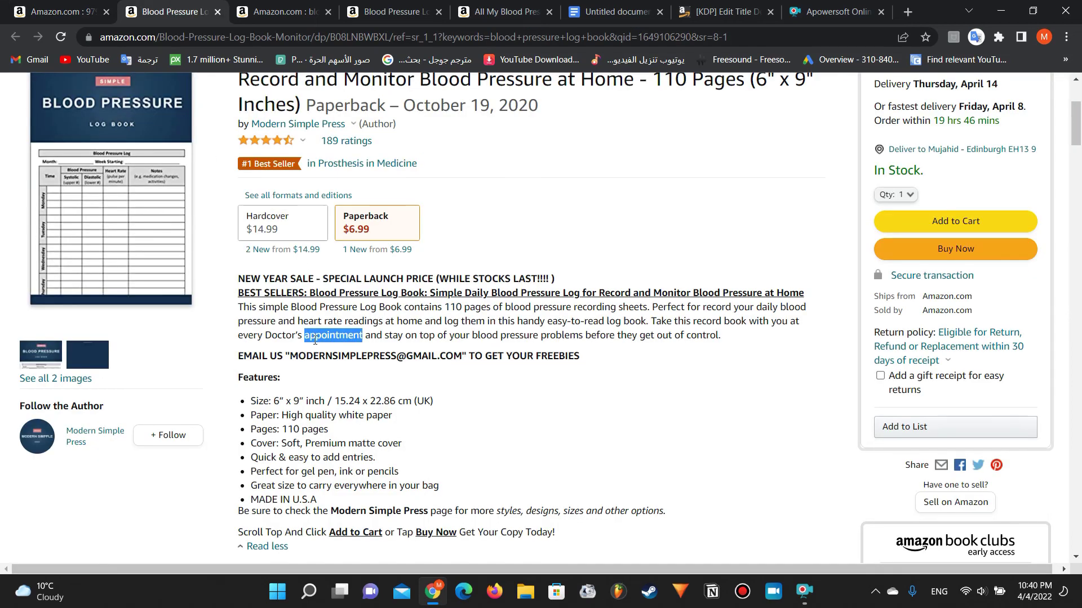
Copy the word "problems" from the best seller's description
scroll(315, 341, "down", 3)
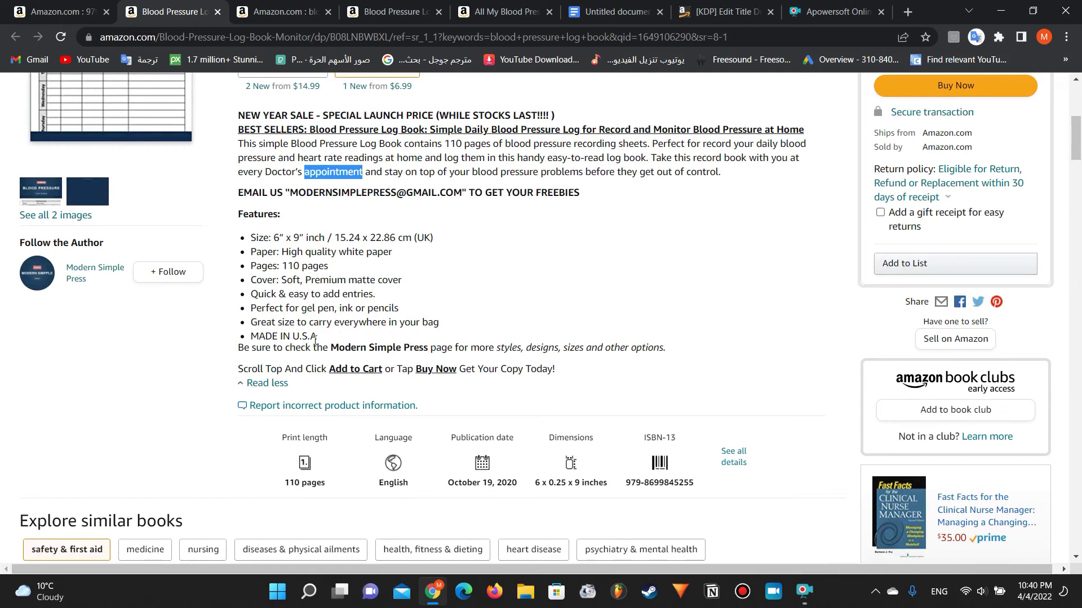
scroll(315, 340, "down", 7)
scroll(372, 241, "up", 9)
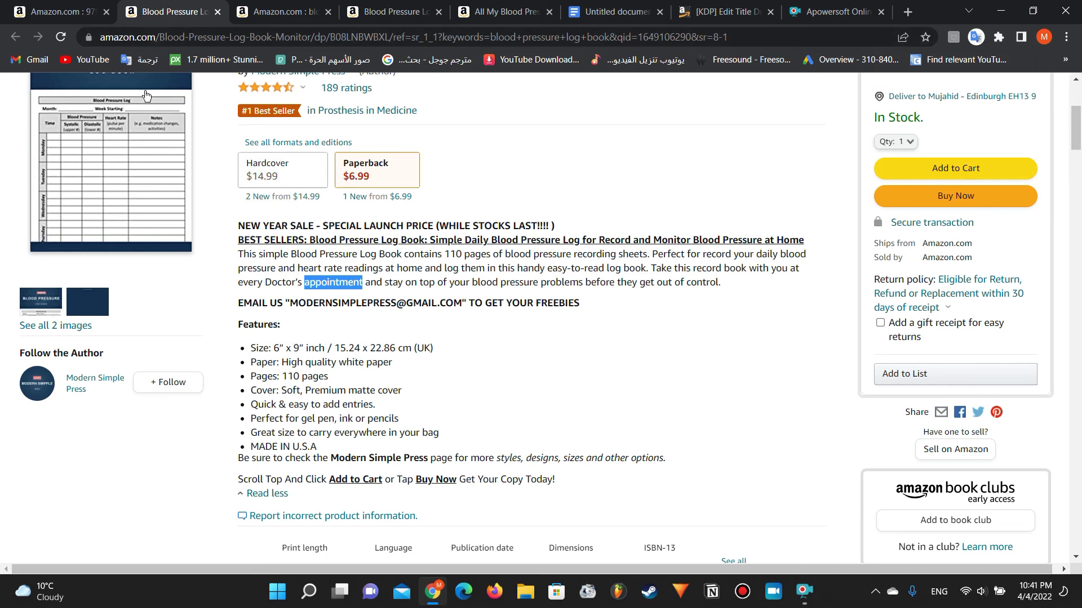
scroll(285, 309, "down", 5)
scroll(285, 309, "up", 3)
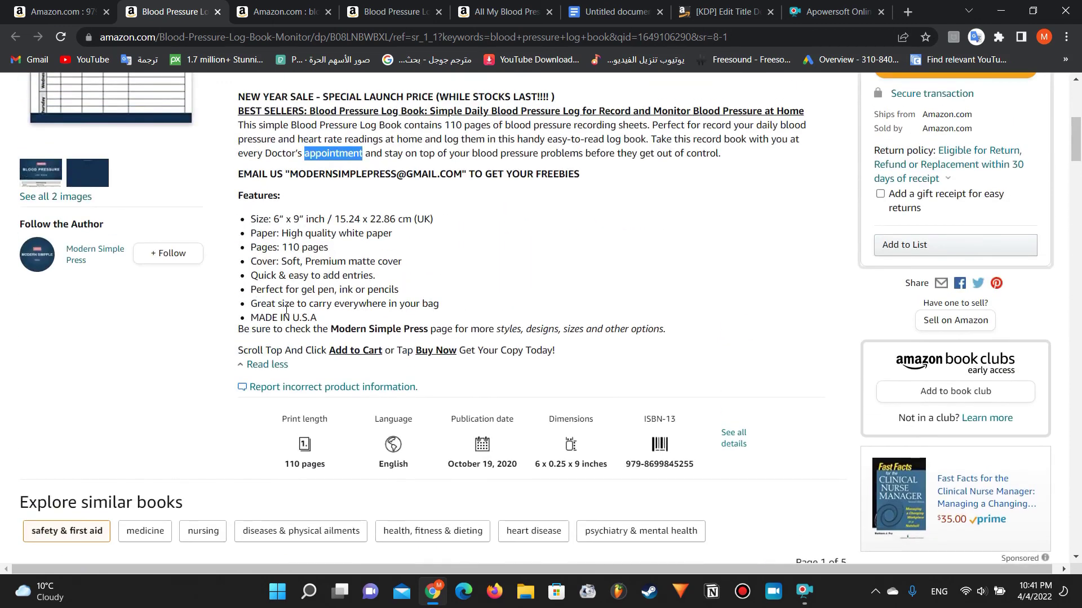
scroll(286, 310, "up", 5)
scroll(286, 310, "down", 3)
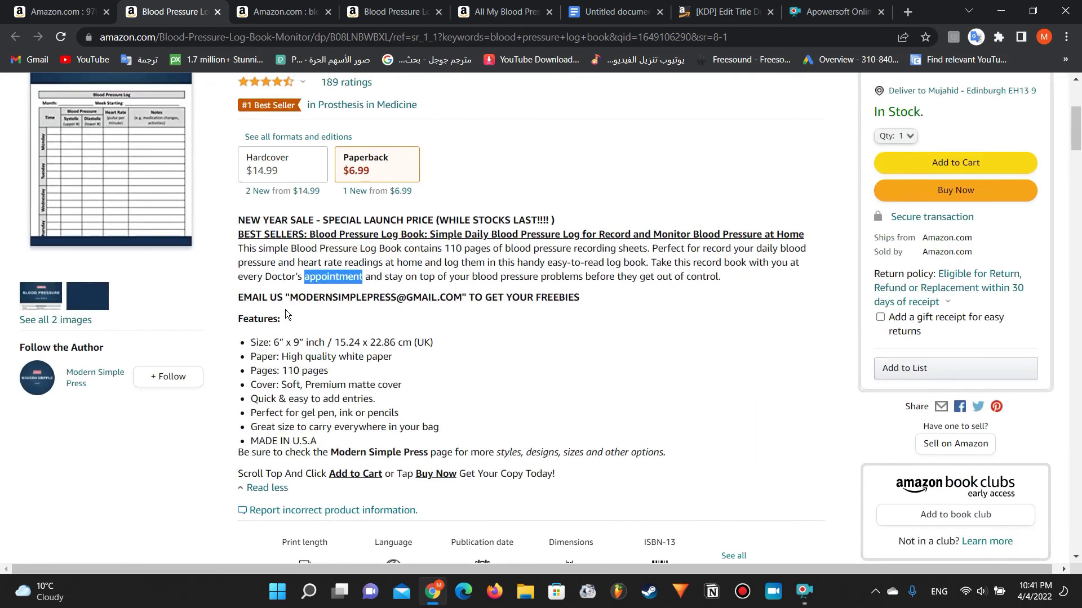
double_click(556, 278)
key("ctrl+c")
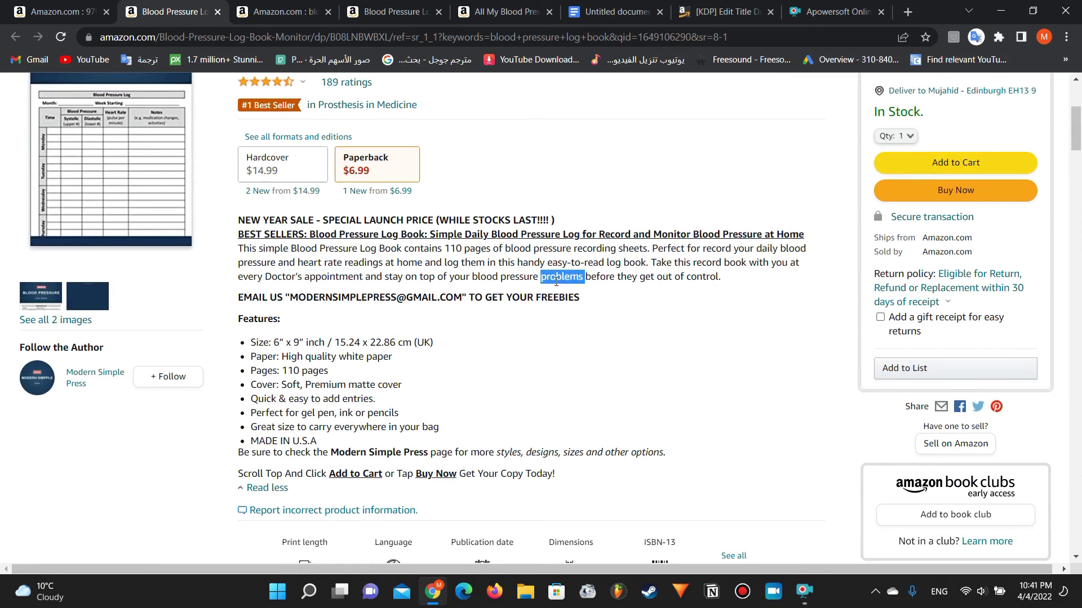
left_click(59, 12)
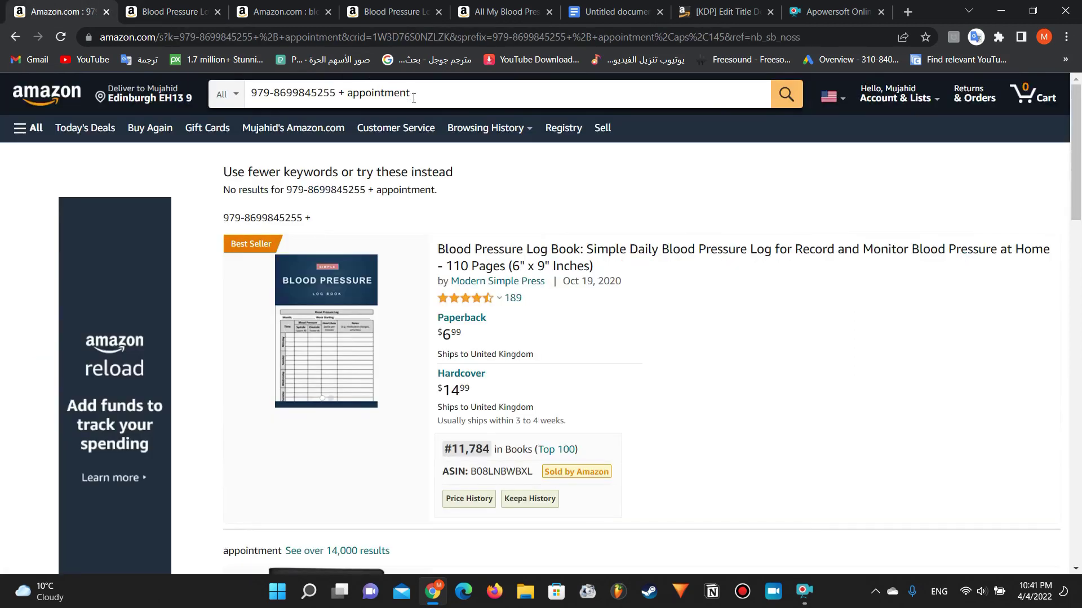
left_click(413, 98)
key("BackSpace")
key("BackSpace")
key("BackSpace")
key("BackSpace")
key("BackSpace")
key("BackSpace")
key("BackSpace")
key("BackSpace")
key("BackSpace")
key("BackSpace")
key("BackSpace")
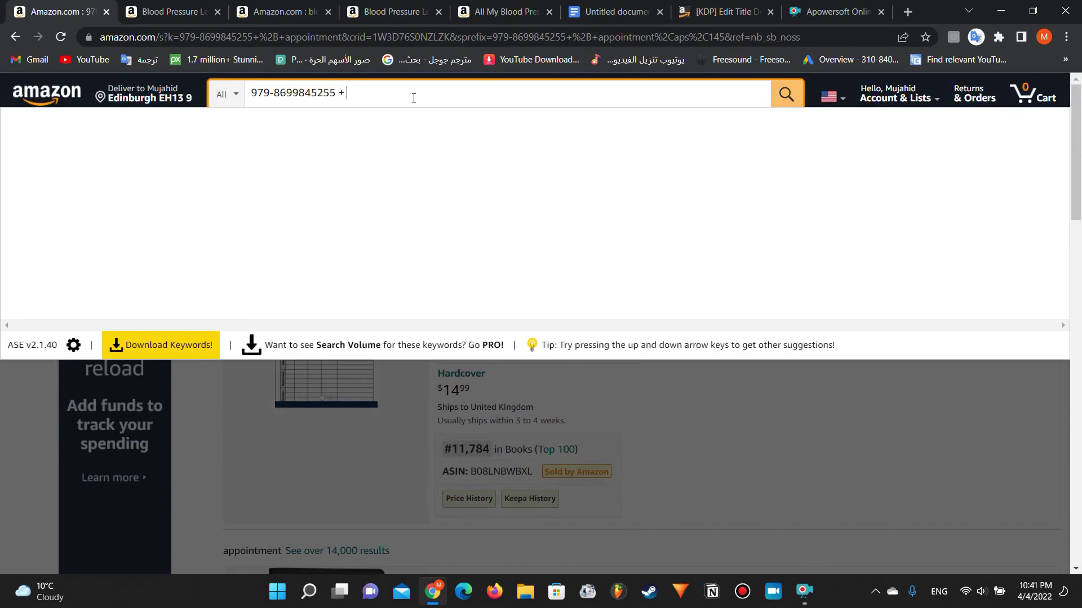
key("ctrl+v")
key("Return")
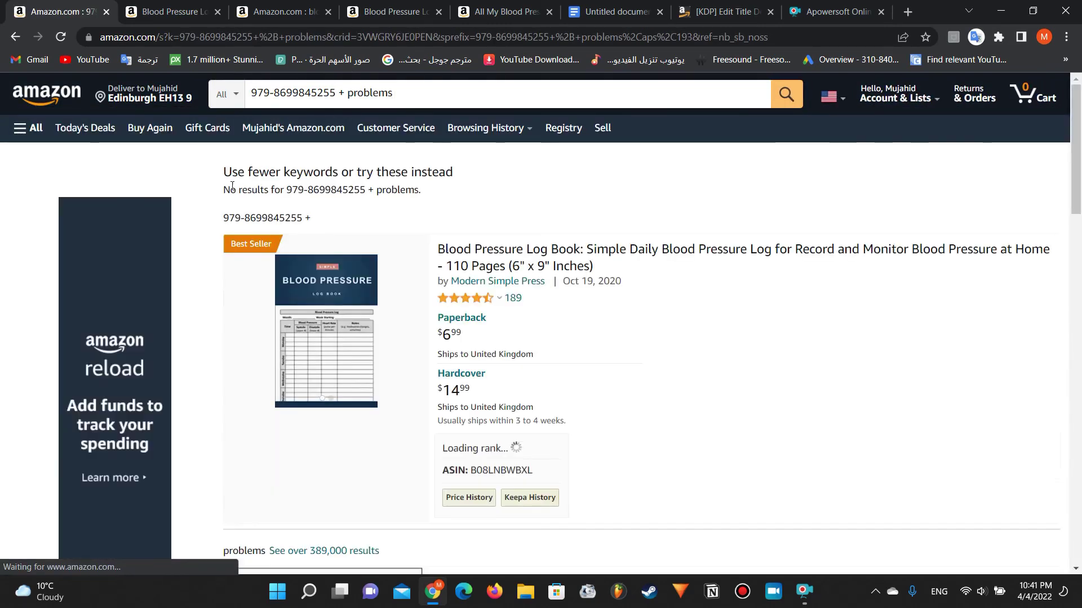
Review the keywords entered in the KDP paperback details, including the last one, against the best seller's listing
left_click(172, 6)
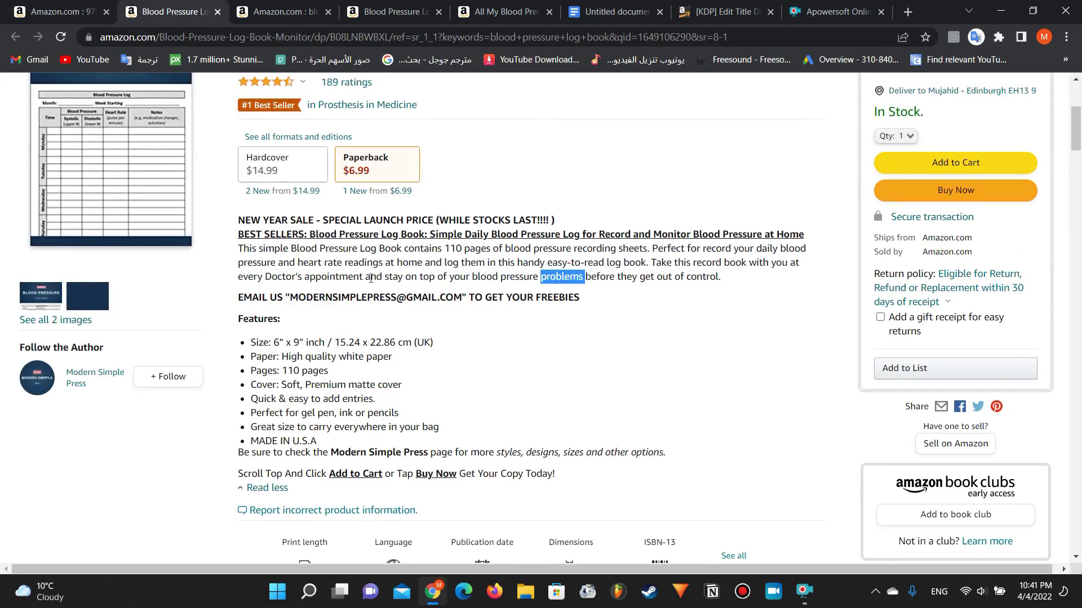
scroll(367, 270, "up", 5)
left_click(708, 7)
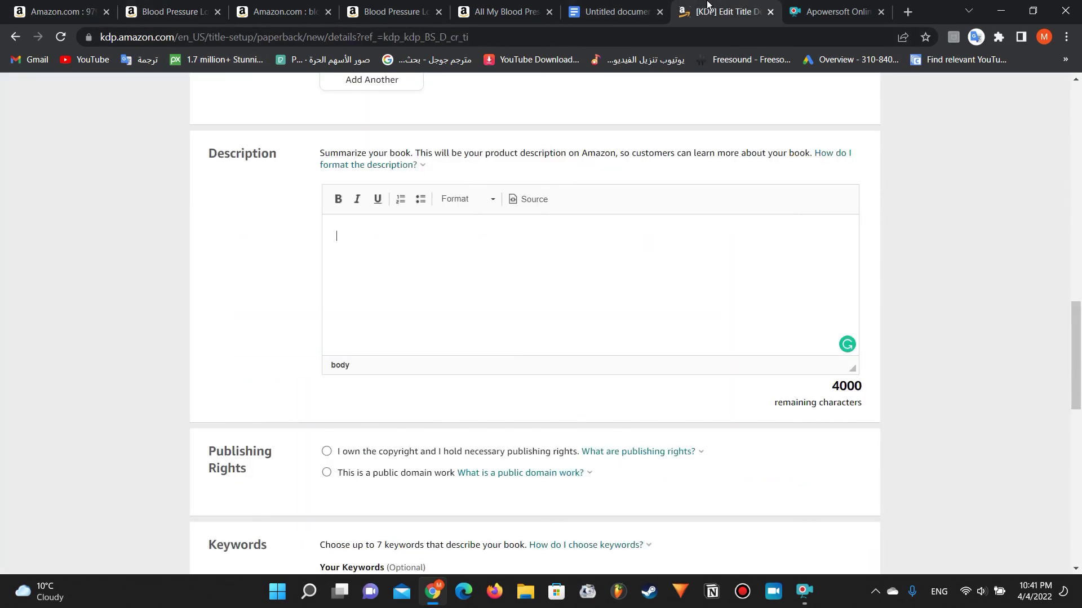
scroll(257, 313, "down", 8)
double_click(344, 267)
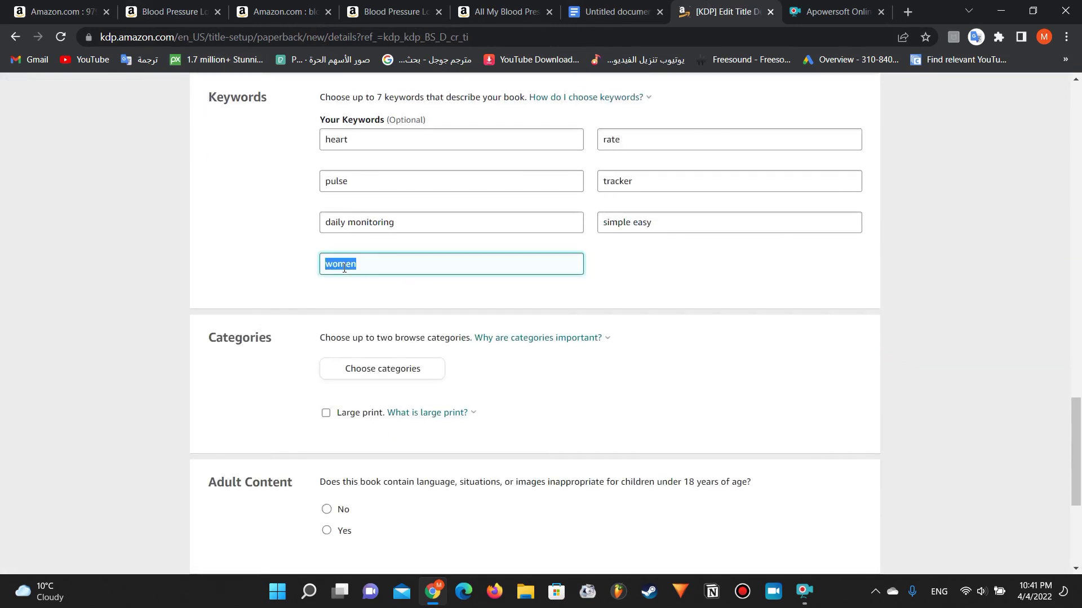
left_click(58, 11)
left_click(164, 12)
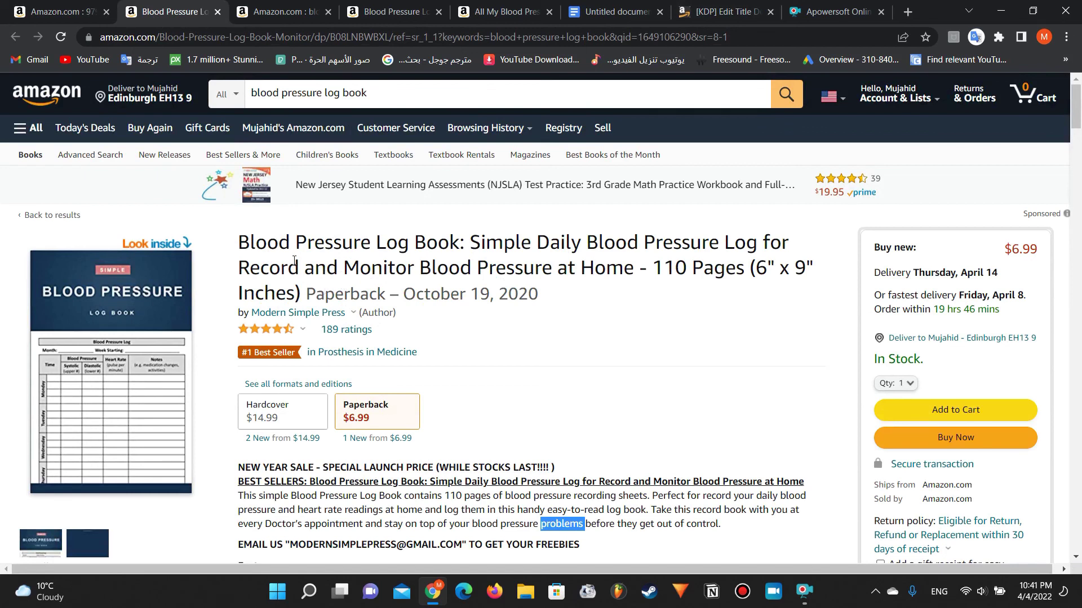
left_click(59, 11)
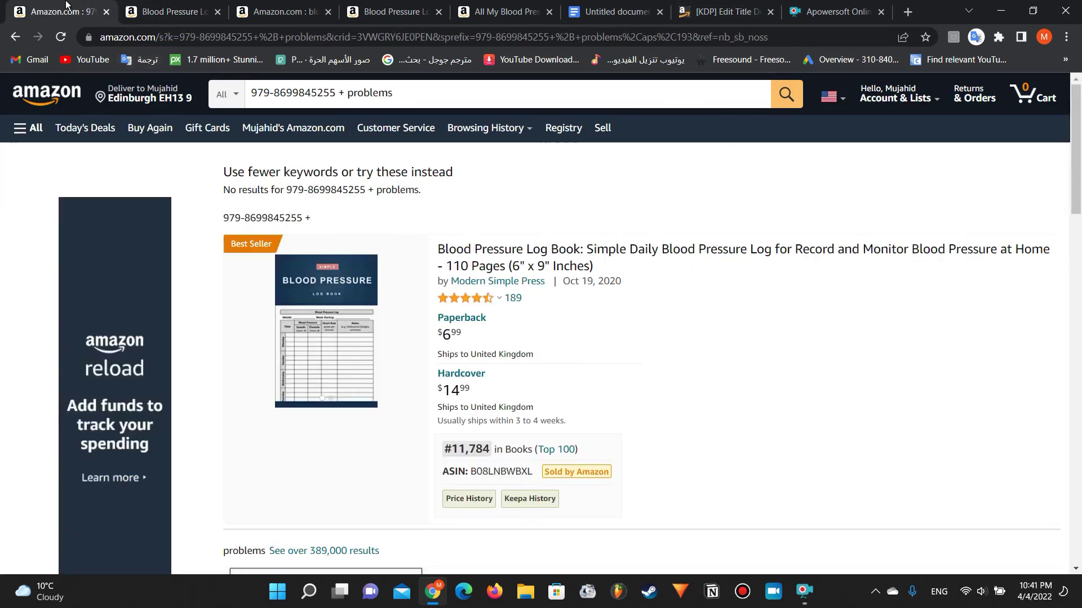
left_click(406, 96)
key("BackSpace")
key("BackSpace")
key("BackSpace")
key("BackSpace")
key("BackSpace")
key("BackSpace")
key("BackSpace")
key("BackSpace")
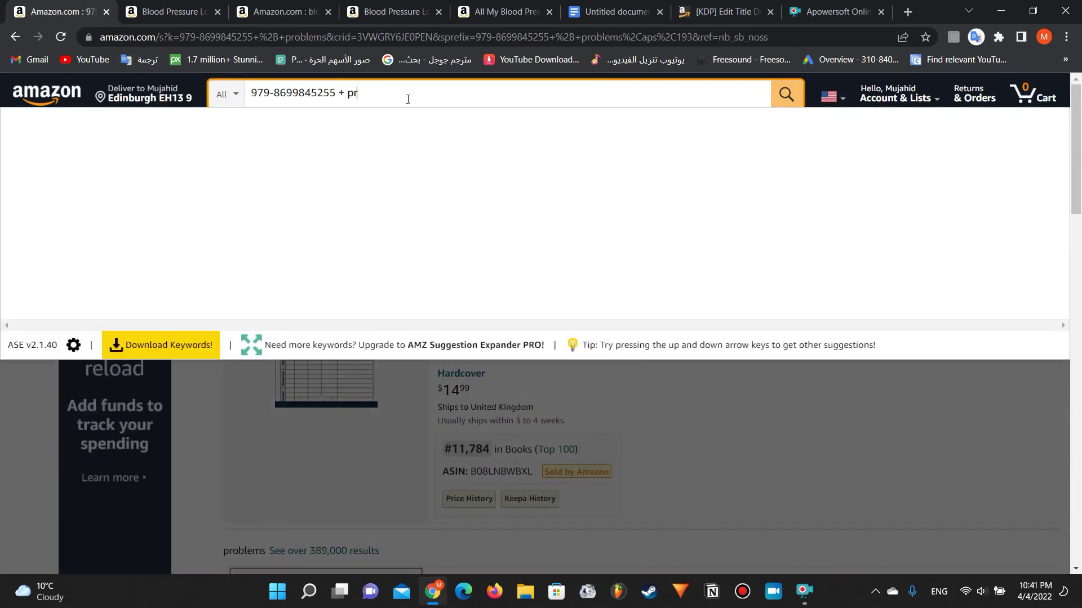
type("women")
key("Return")
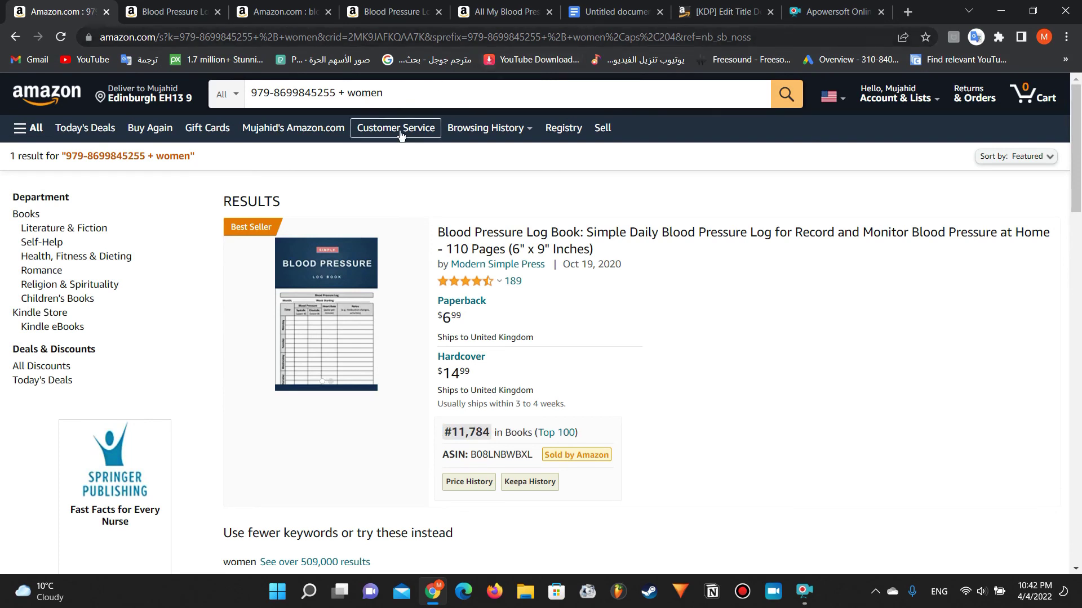
left_click(356, 93)
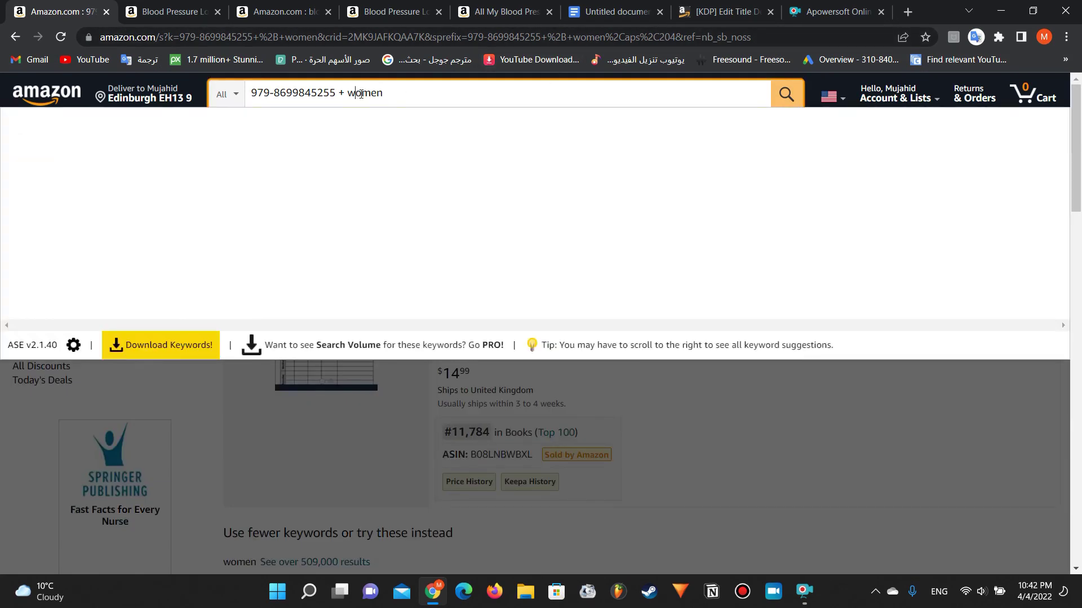
key("BackSpace")
key("BackSpace")
key("Return")
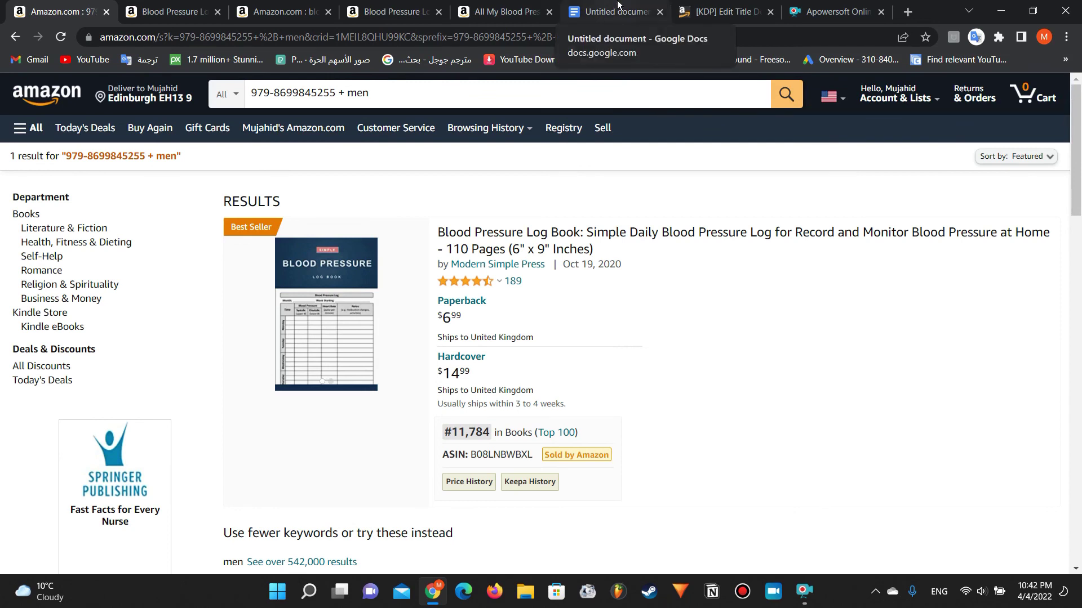
Return to the KDP paperback details and review the Keywords and Publishing Rights sections
left_click(724, 11)
left_click(275, 213)
scroll(275, 213, "up", 2)
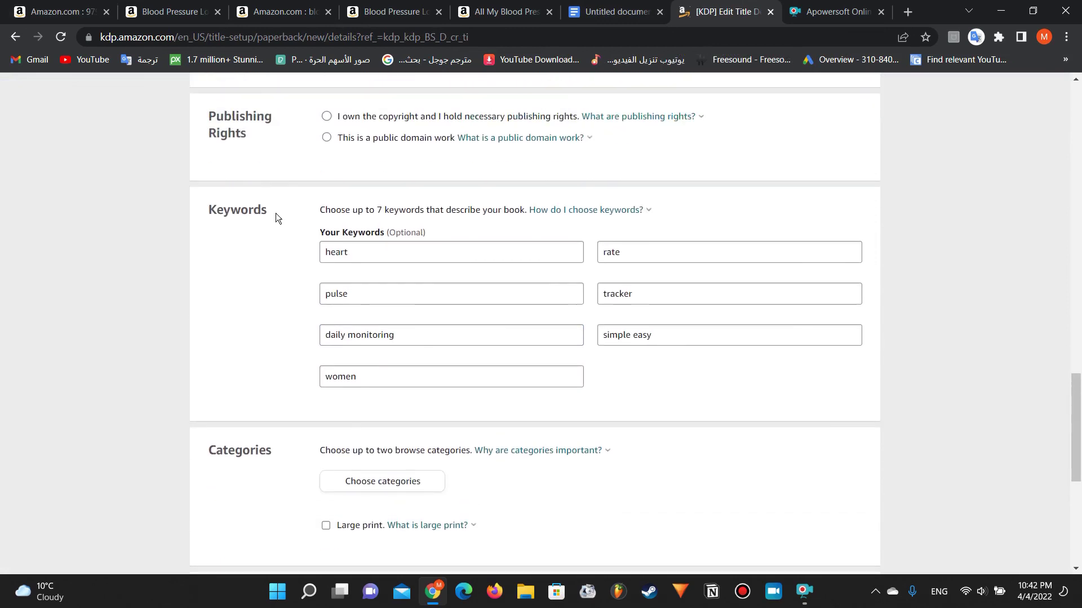
scroll(276, 213, "up", 2)
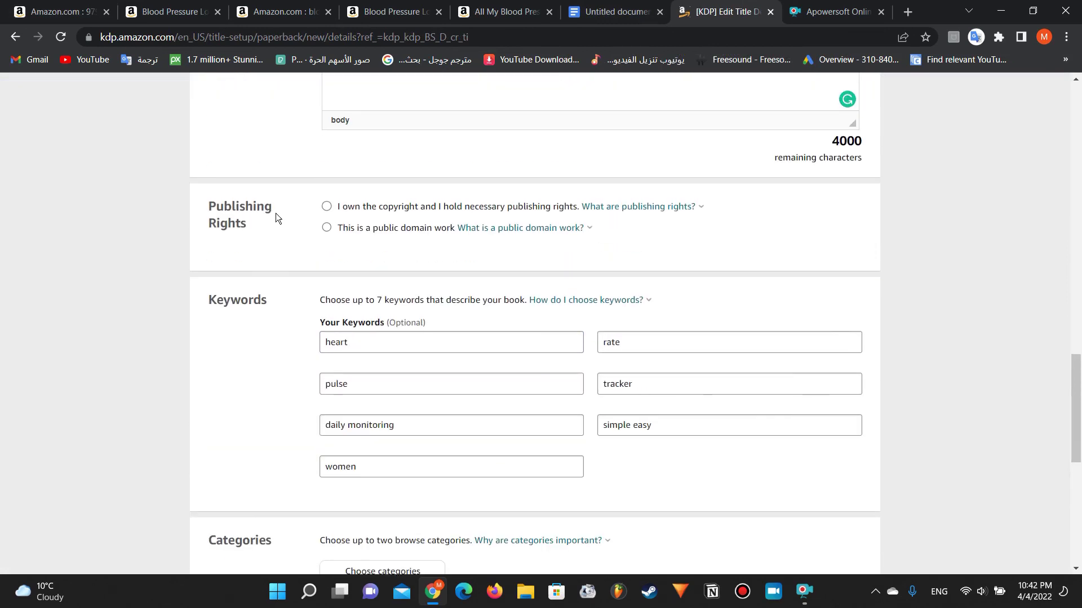